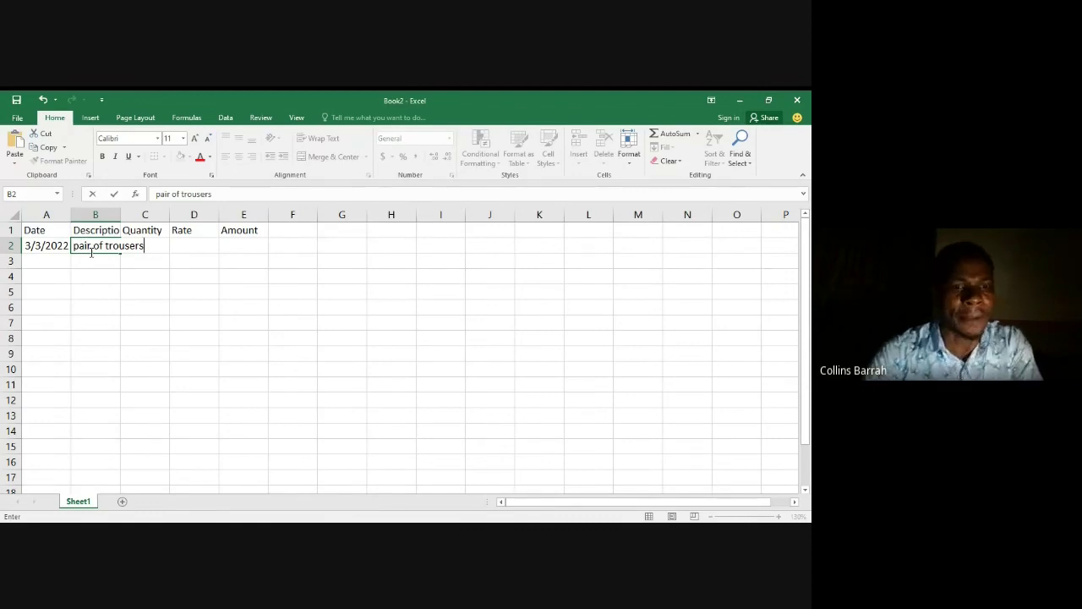
# - Enter a quantity of 7 and a rate of 6000 in row 2 for the pair of trousers
pyautogui.press('Tab')
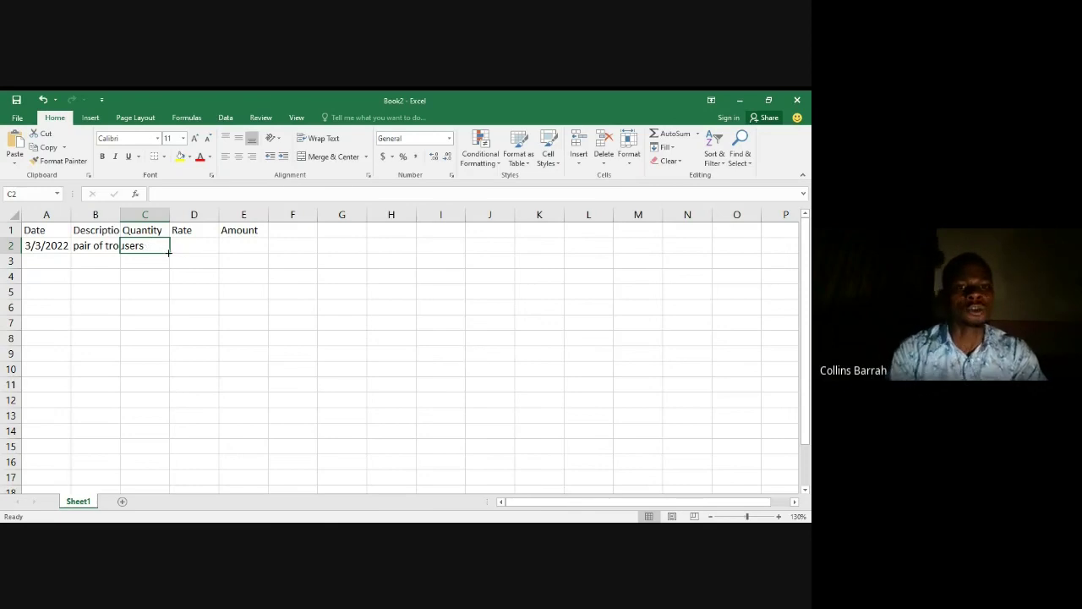
pyautogui.write('7')
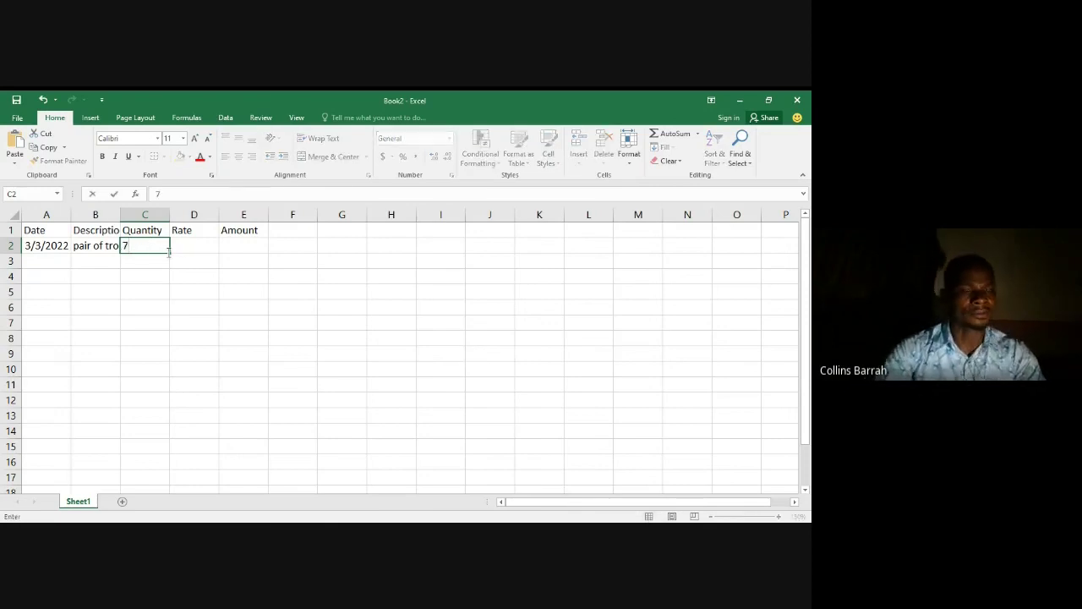
pyautogui.click(189, 246)
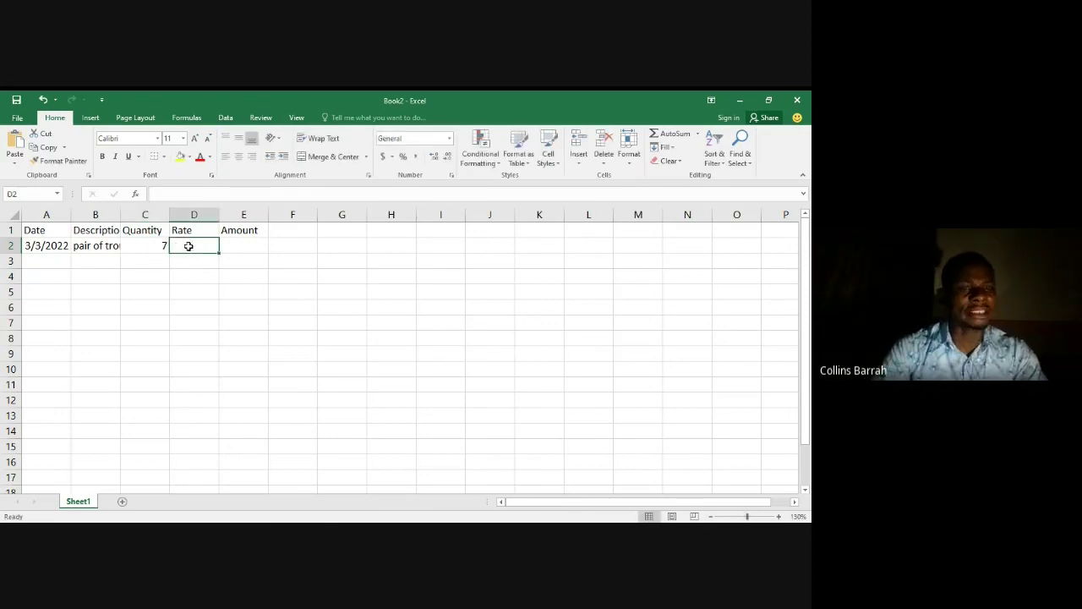
pyautogui.write('6')
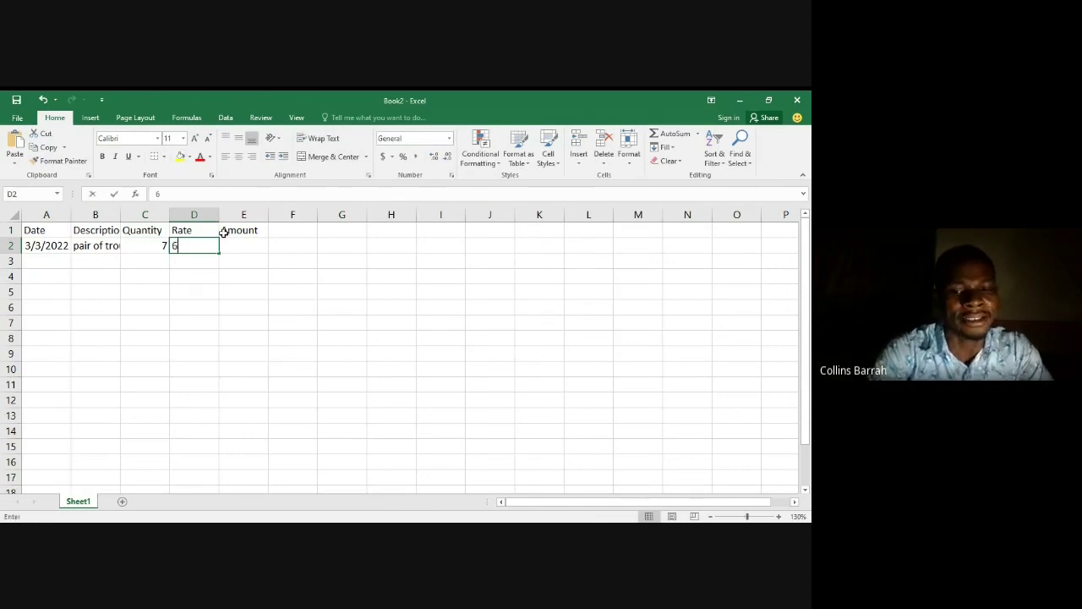
pyautogui.write('000')
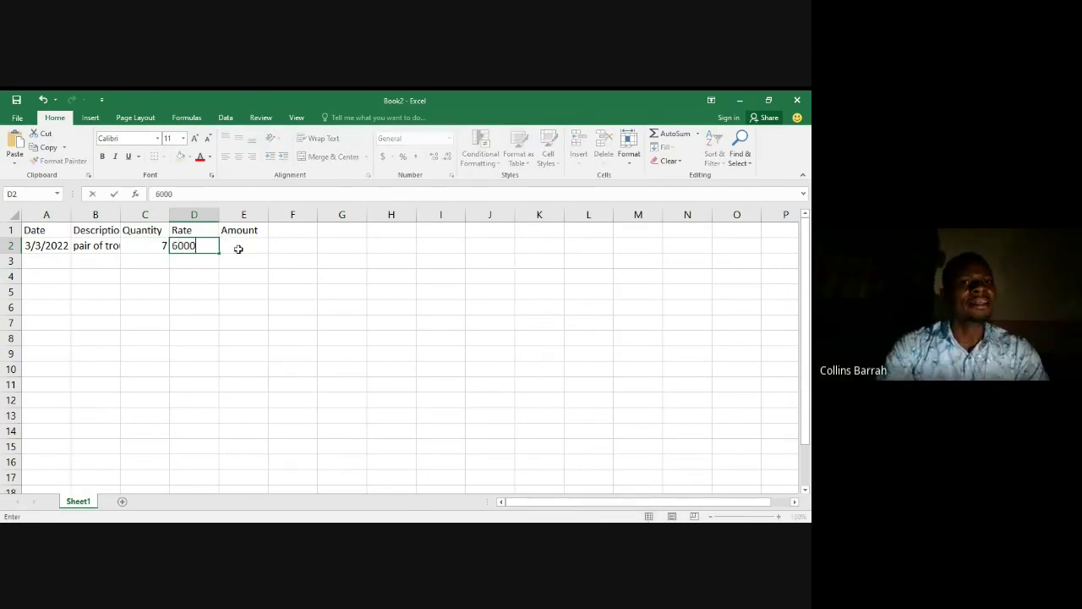
# - Calculate the trousers' amount in cell E2 with the typed-number formula =7*6000
pyautogui.click(239, 246)
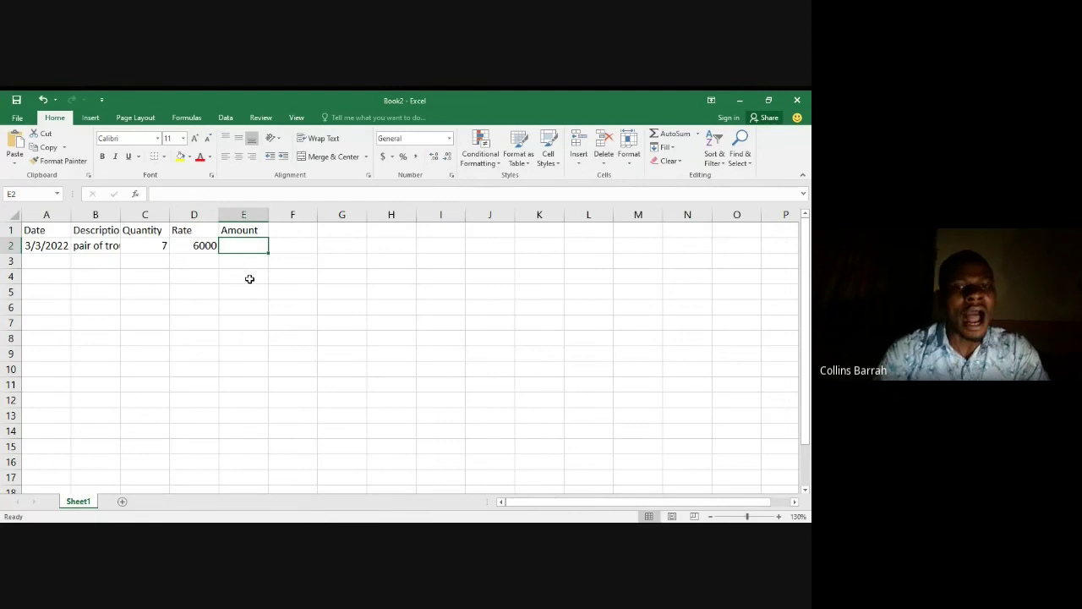
pyautogui.write('=')
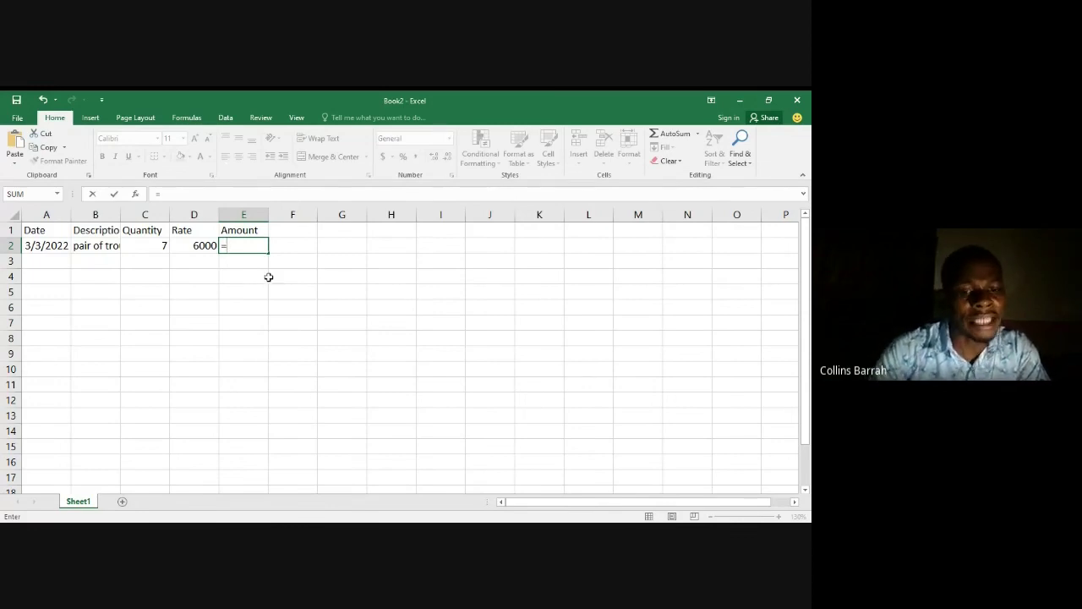
pyautogui.write('7')
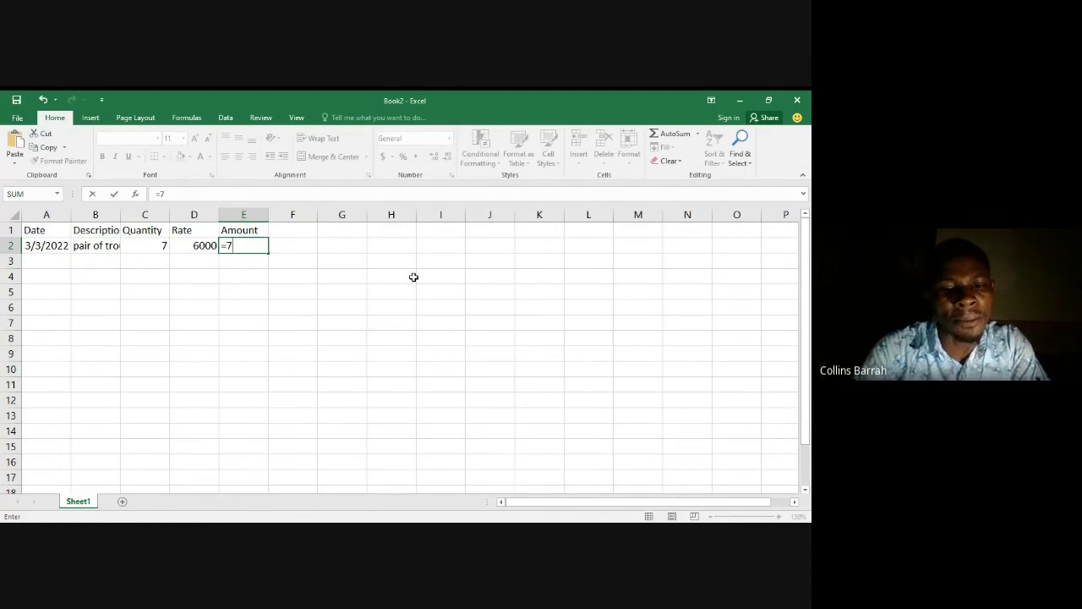
pyautogui.write('*')
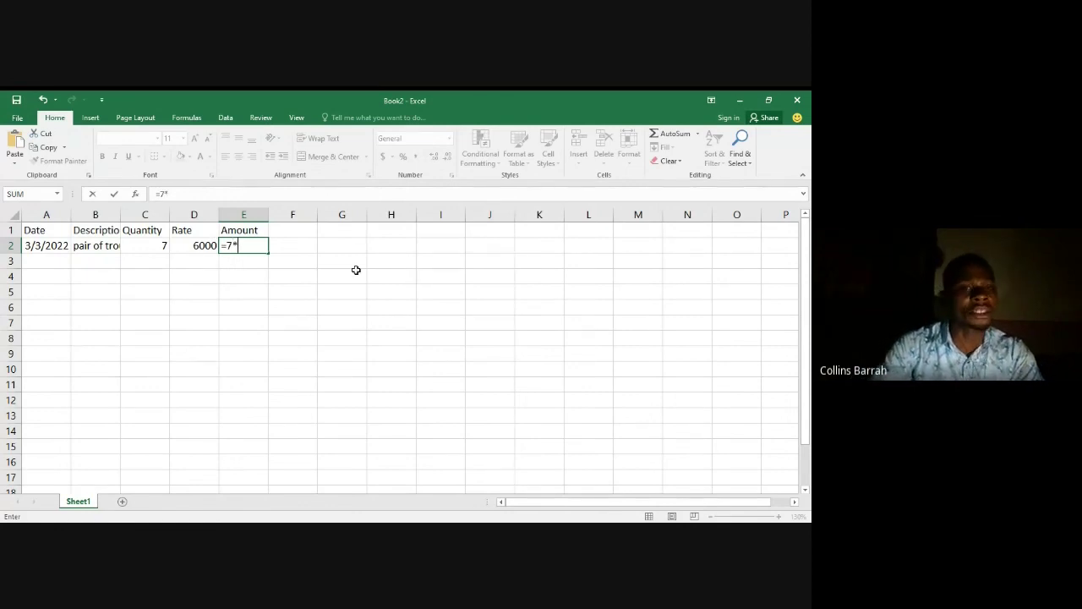
pyautogui.write('x')
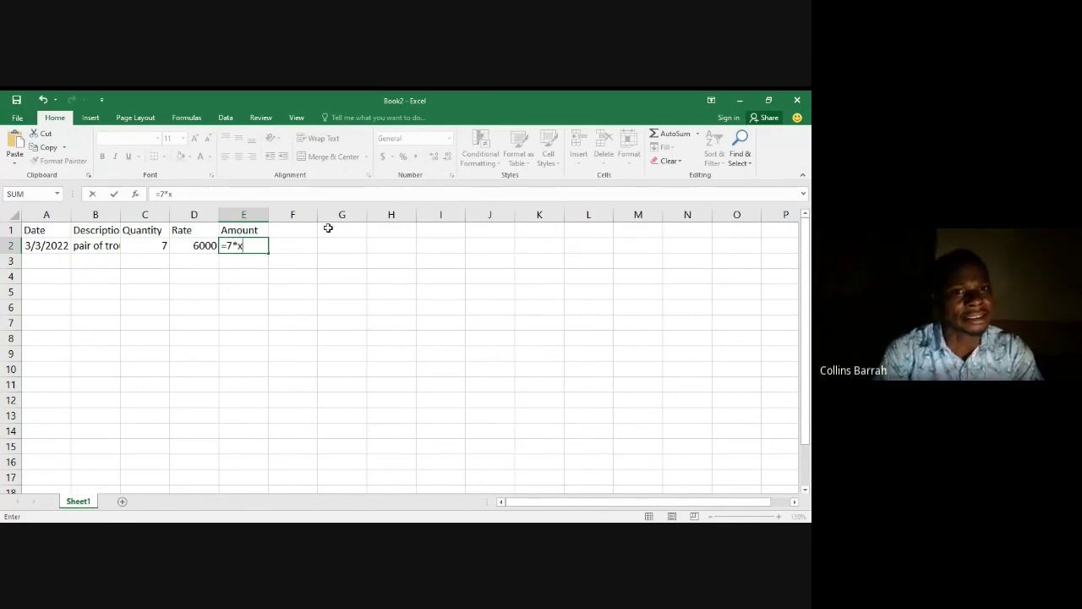
pyautogui.press('BackSpace')
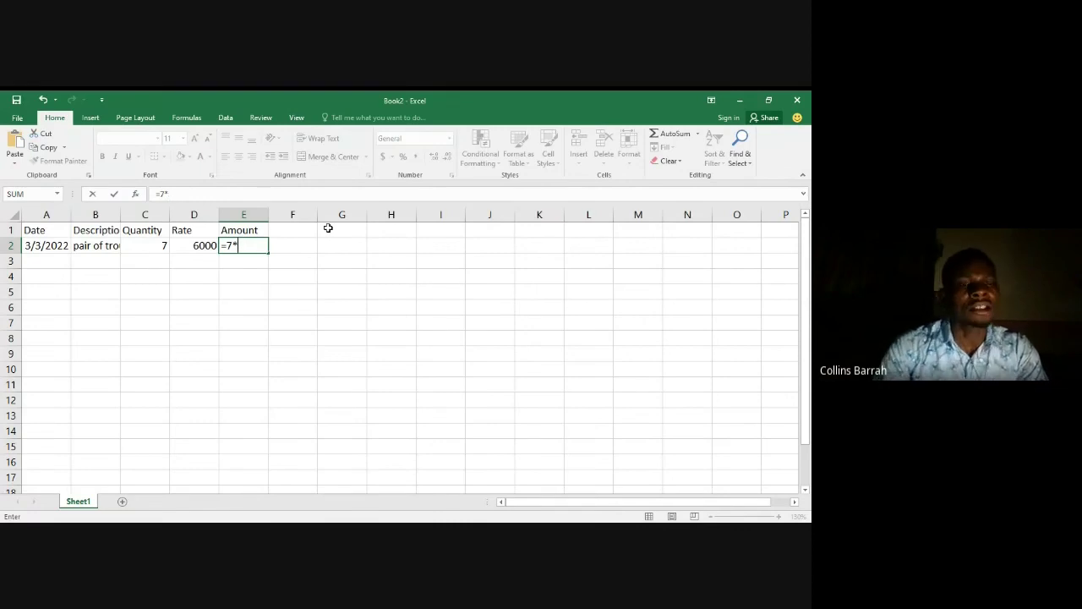
pyautogui.write('6000')
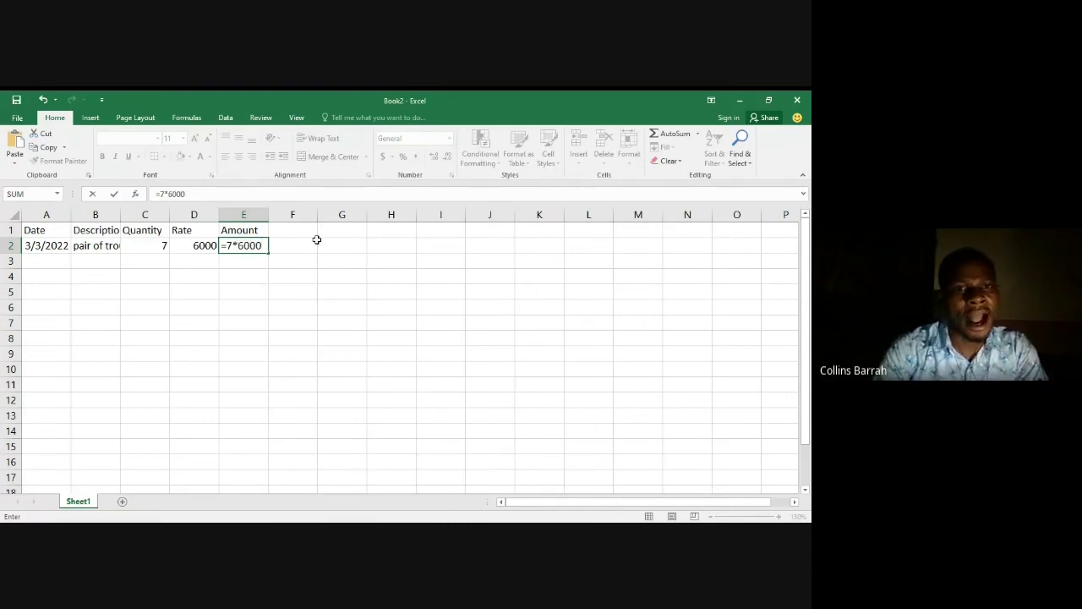
pyautogui.press('Return')
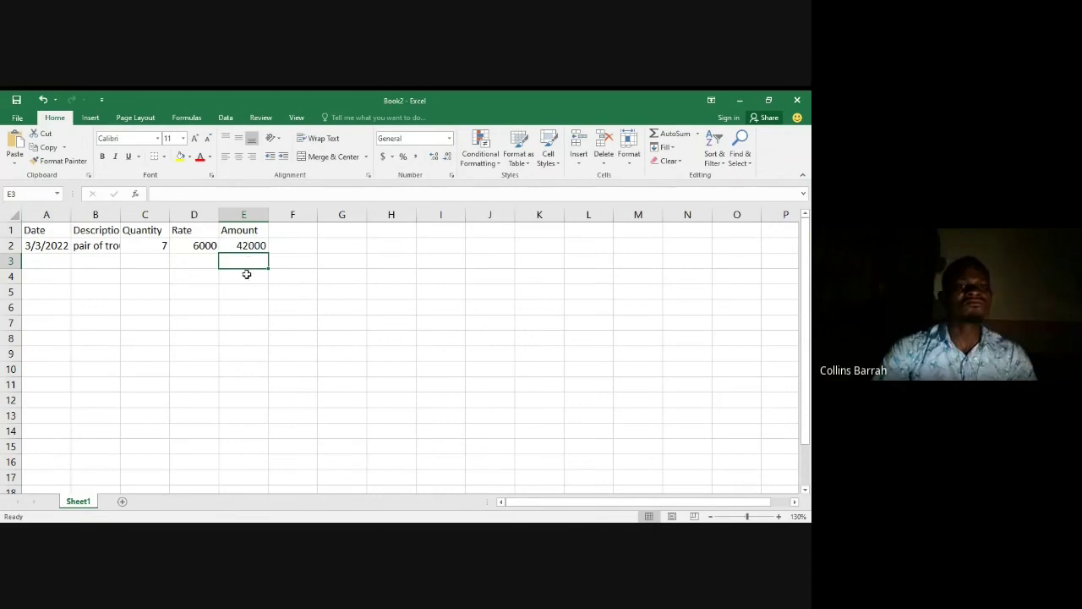
pyautogui.click(252, 246)
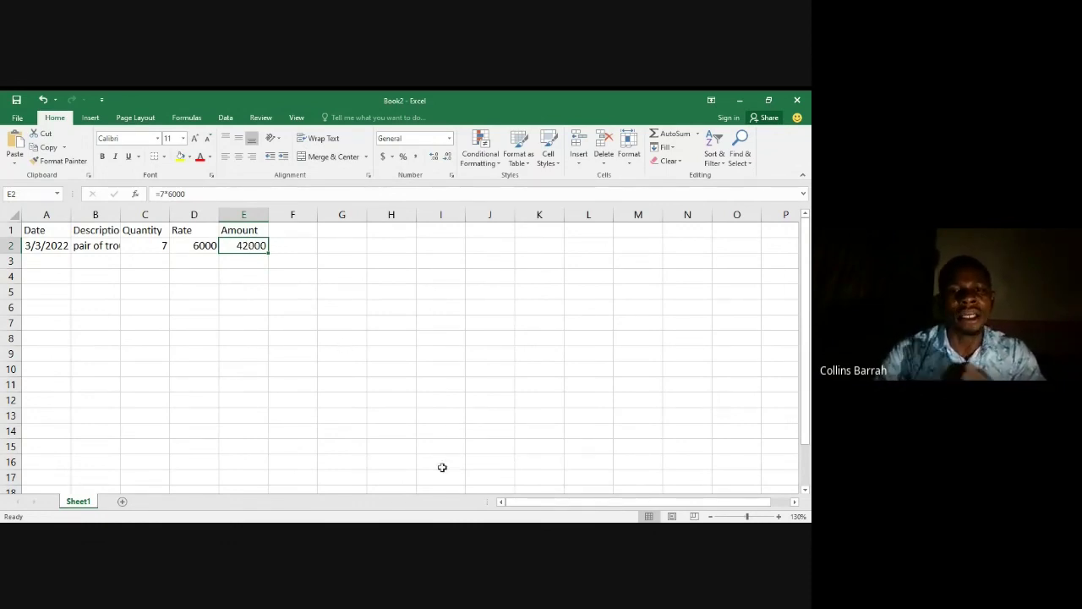
pyautogui.hotkey('alt', 'Tab')
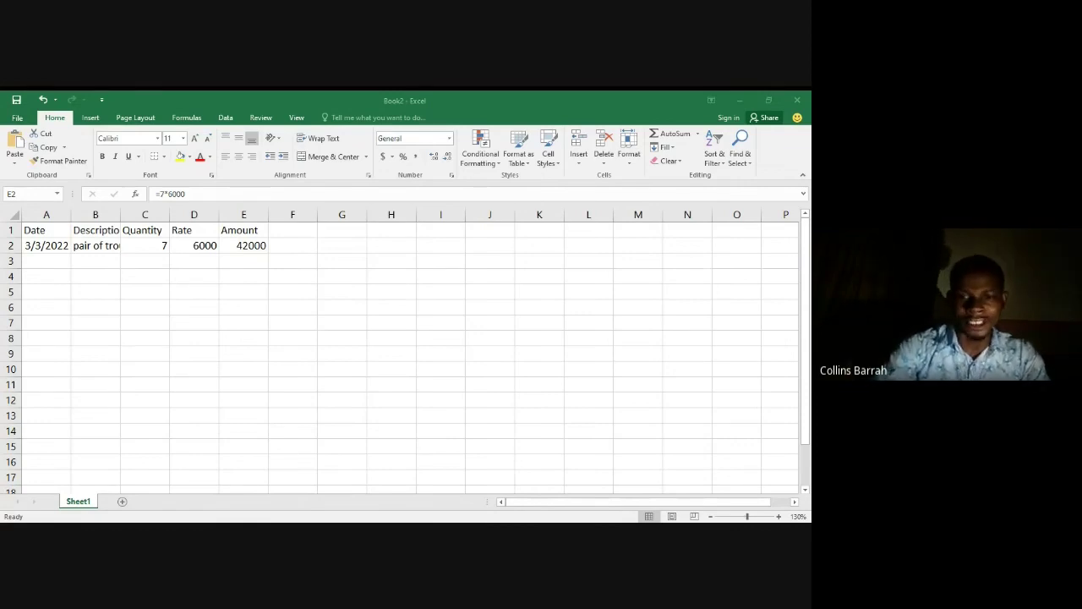
pyautogui.click(312, 323)
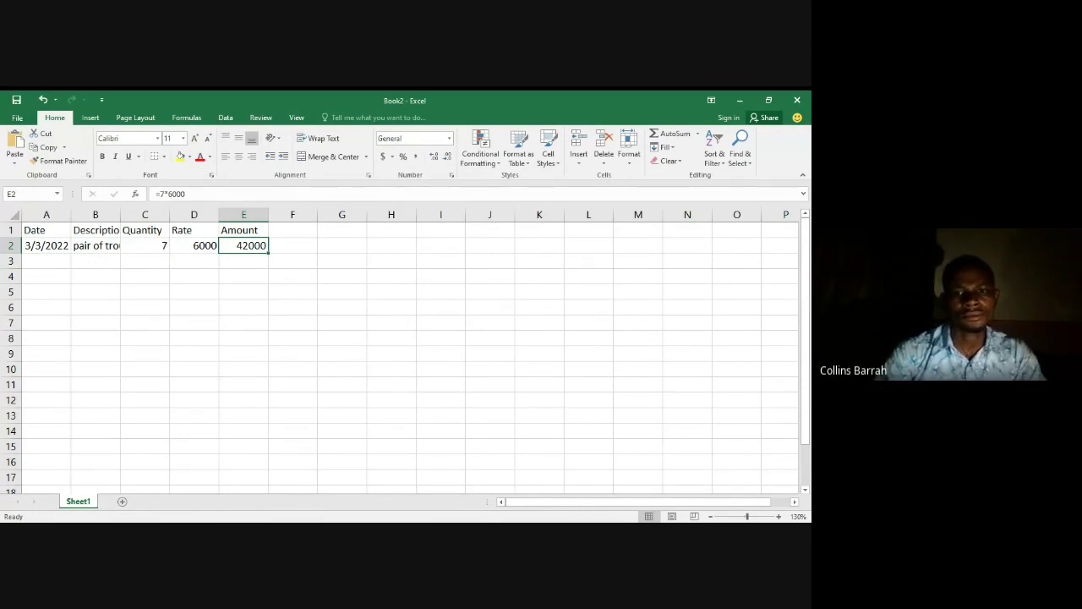
pyautogui.hotkey('alt', 'Tab')
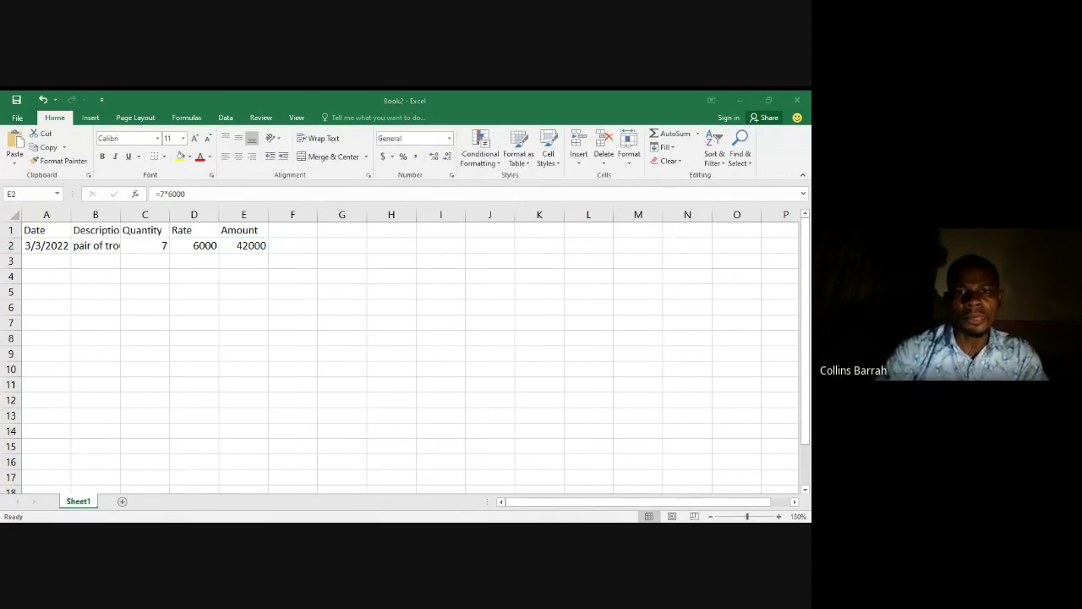
pyautogui.hotkey('alt', 'Tab')
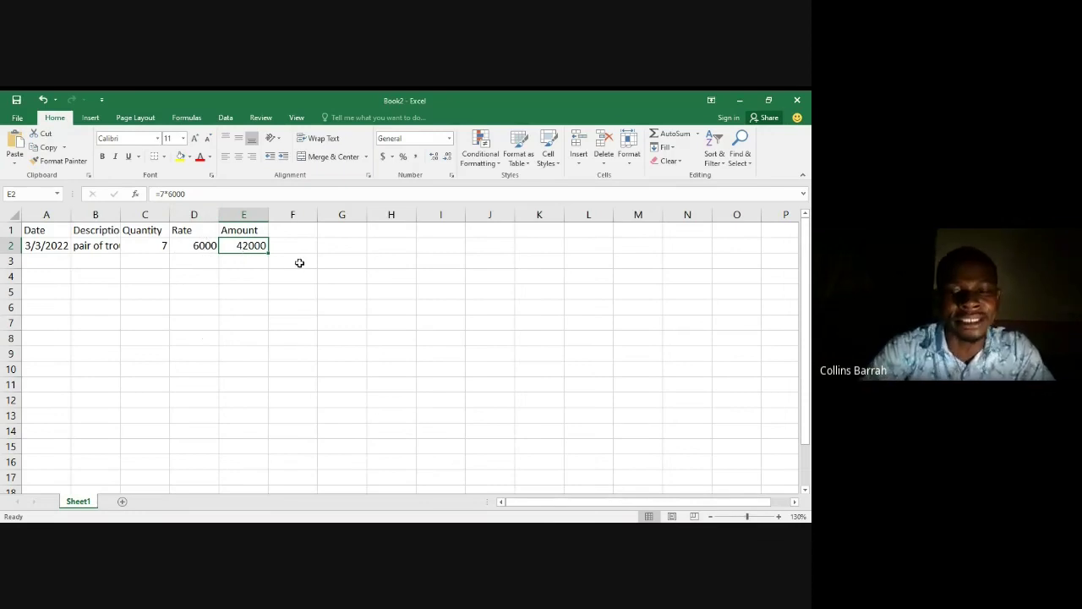
# - Replace the Amount formula in cell E2 with the cell-reference formula =C2*D2
pyautogui.press('F2')
pyautogui.press('BackSpace')
pyautogui.press('BackSpace')
pyautogui.press('BackSpace')
pyautogui.press('BackSpace')
pyautogui.press('BackSpace')
pyautogui.press('BackSpace')
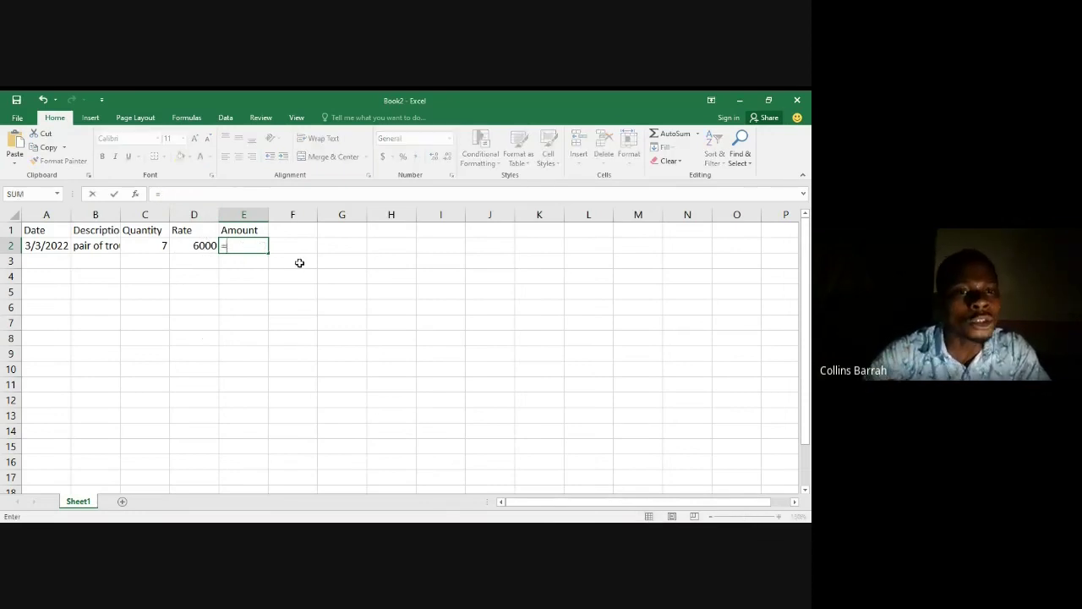
pyautogui.click(157, 245)
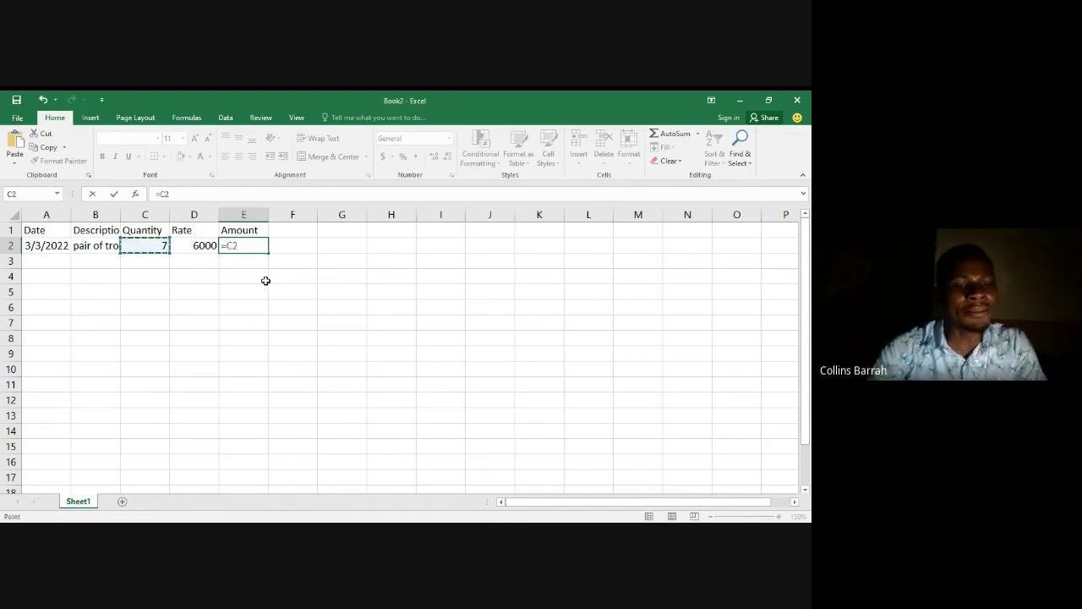
pyautogui.write('*')
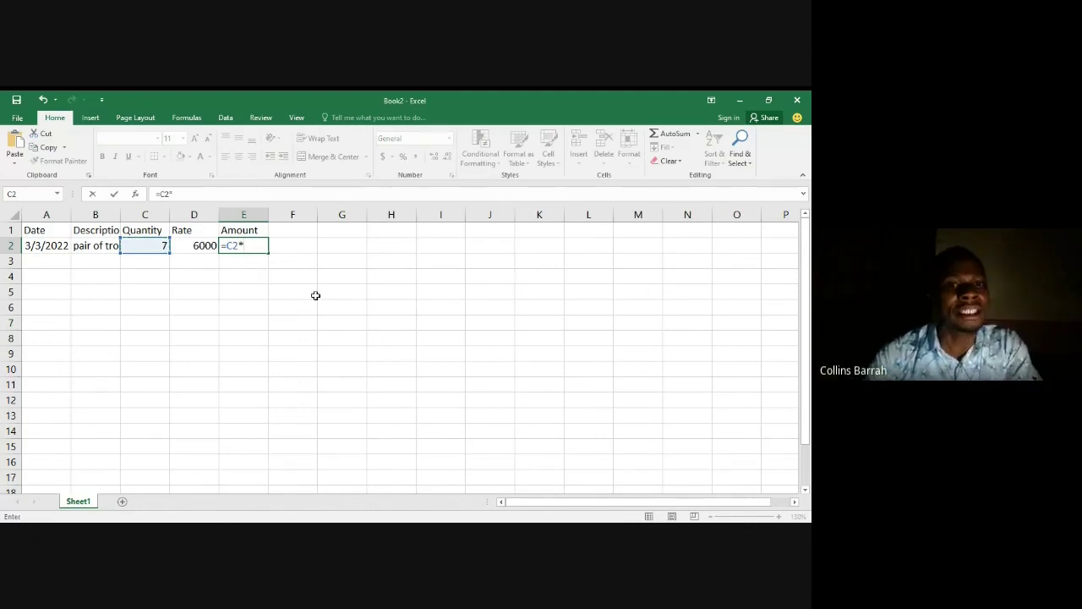
pyautogui.write('d2')
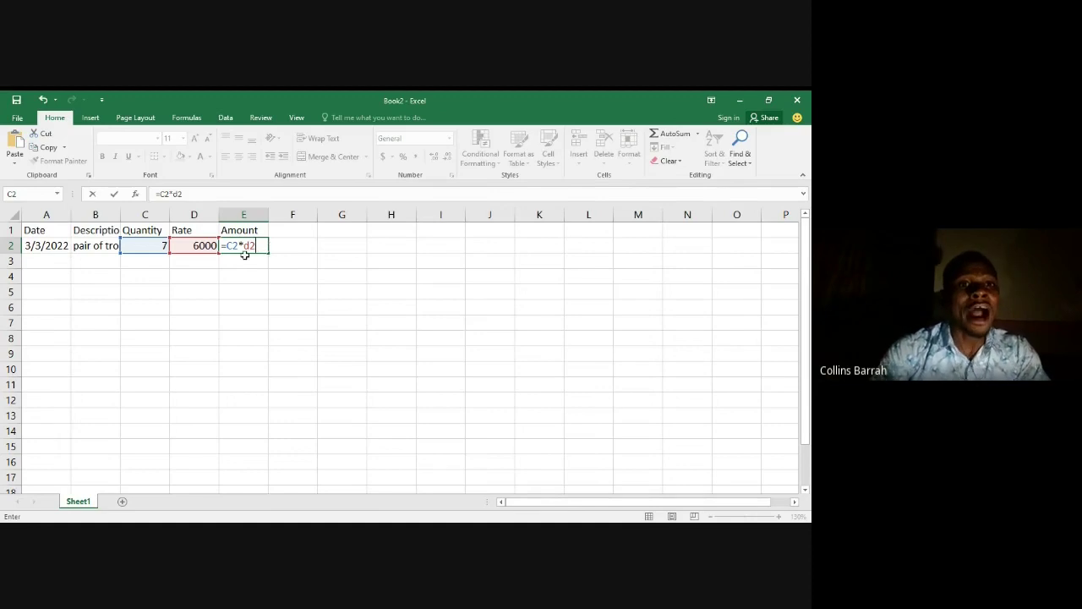
pyautogui.press('Return')
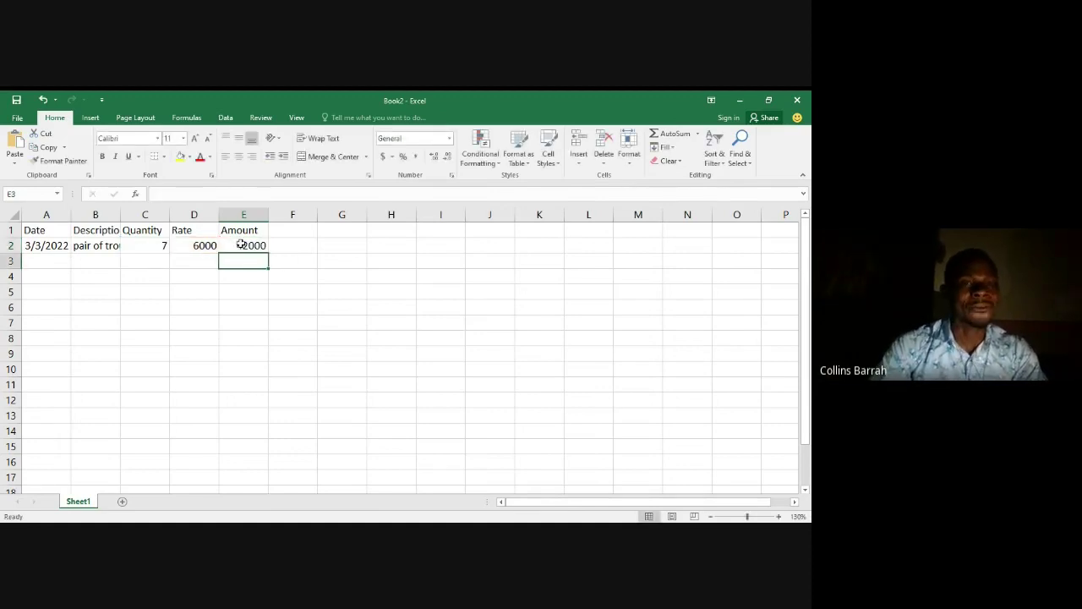
pyautogui.click(251, 245)
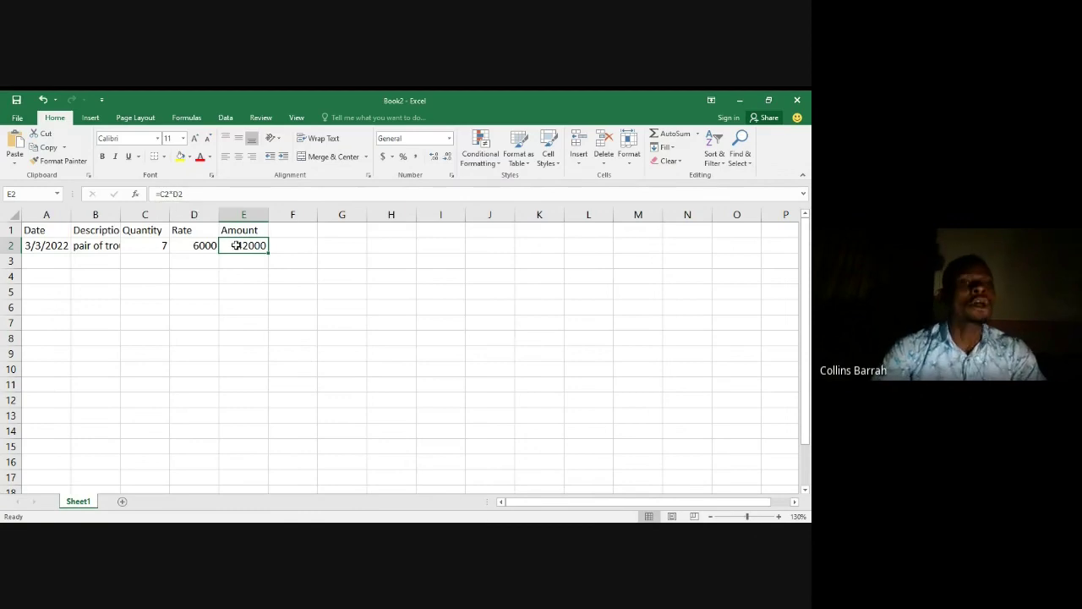
# - Set the trousers' quantity in cell C2 to 15
pyautogui.click(157, 247)
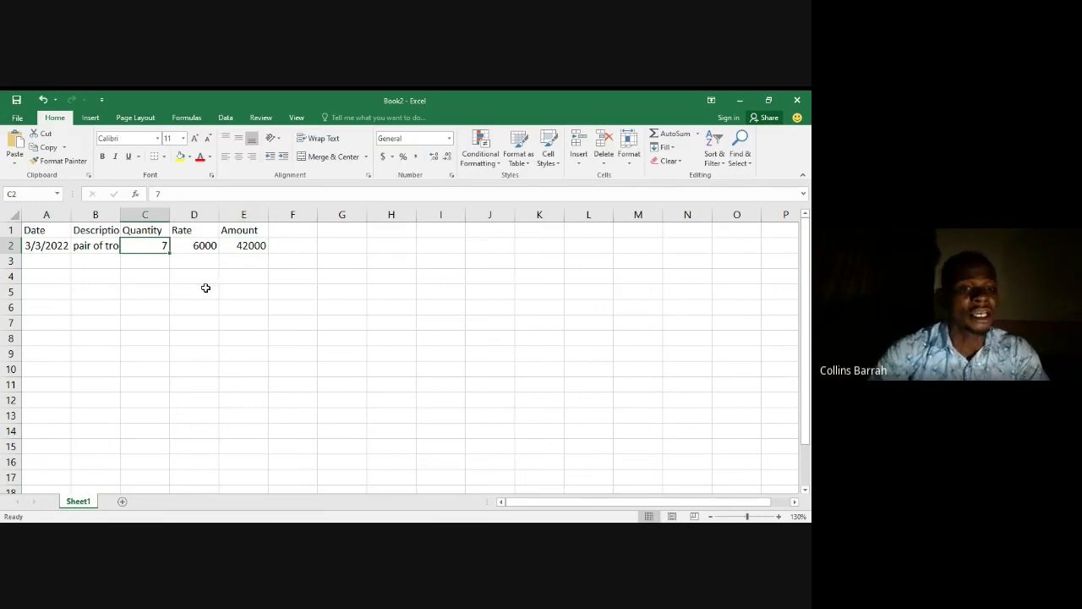
pyautogui.write('15')
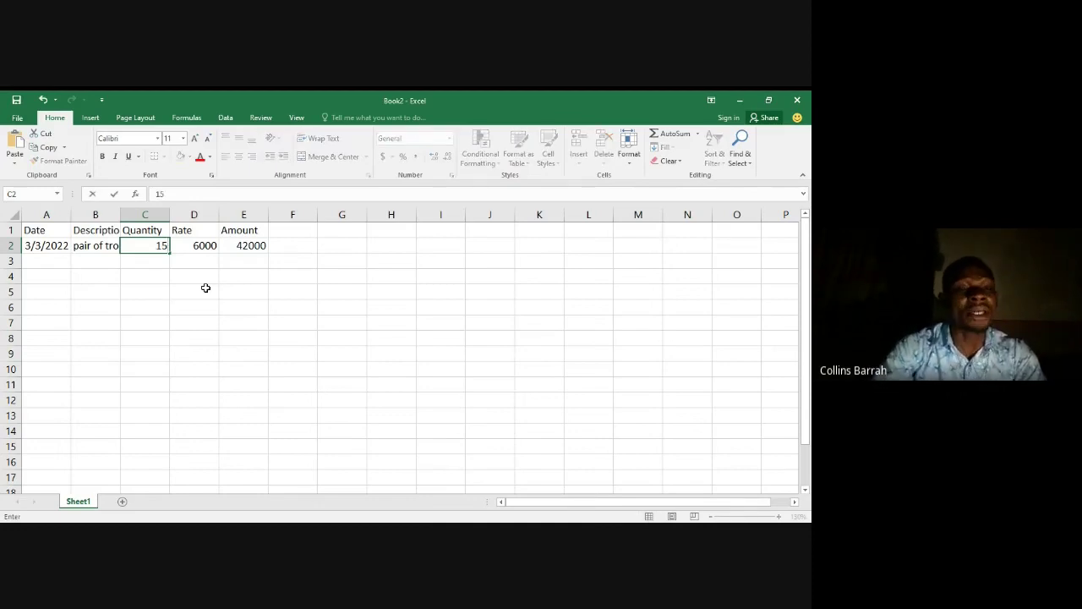
pyautogui.press('Return')
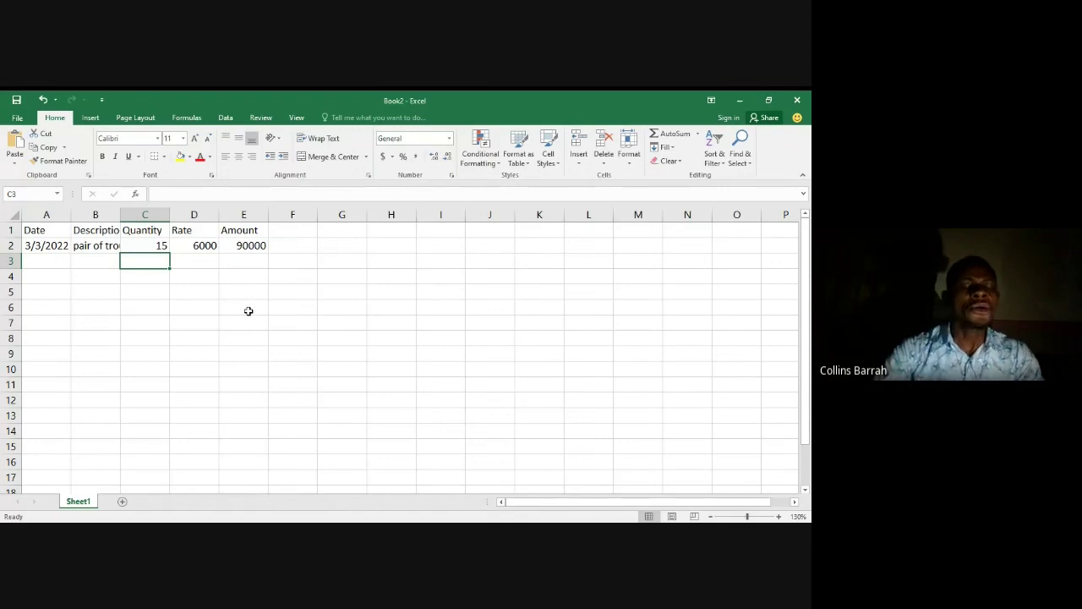
# - Apply the Comma Style number format to the Amount in cell E2 and the Rate in cell D2
pyautogui.click(243, 246)
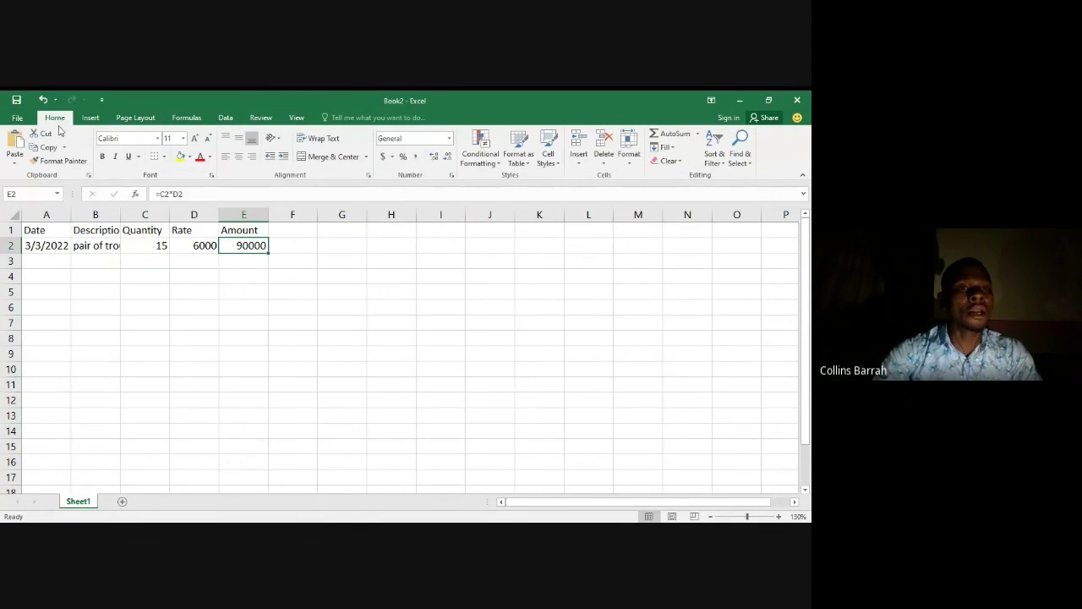
pyautogui.click(91, 119)
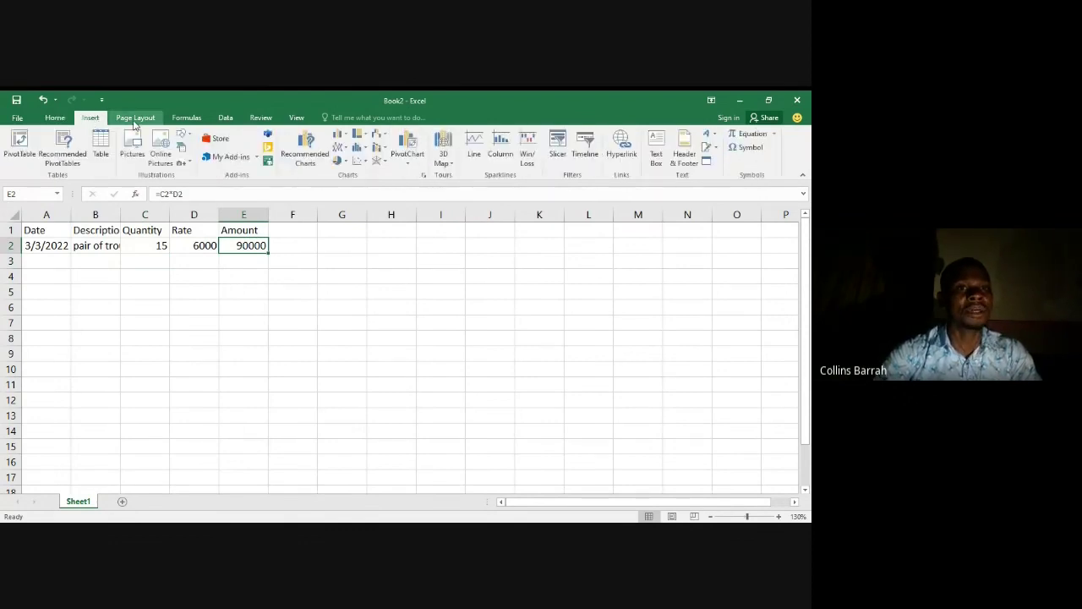
pyautogui.click(137, 123)
pyautogui.click(187, 124)
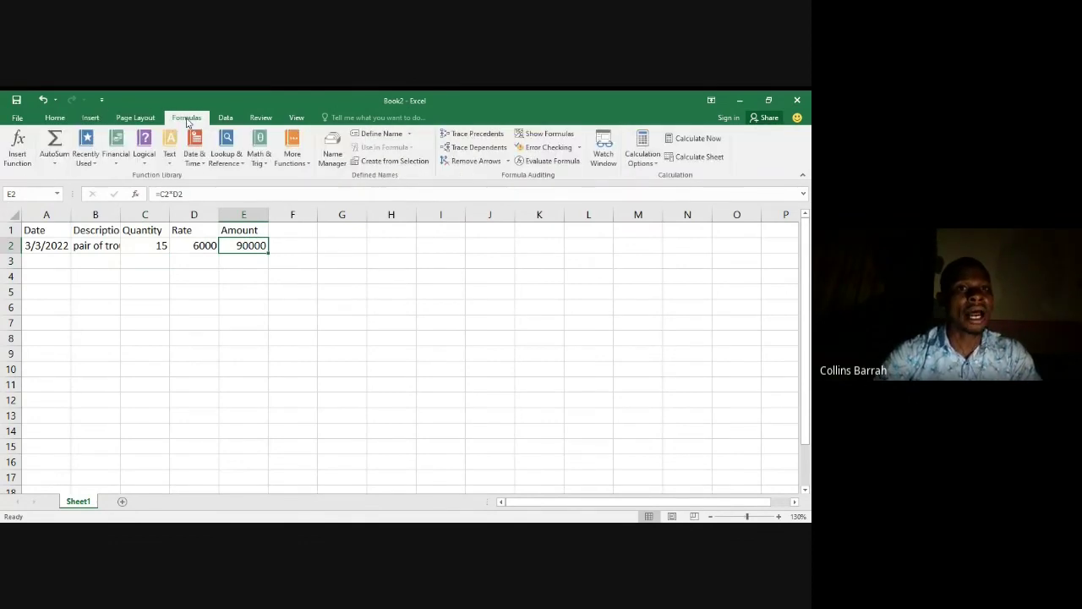
pyautogui.click(225, 118)
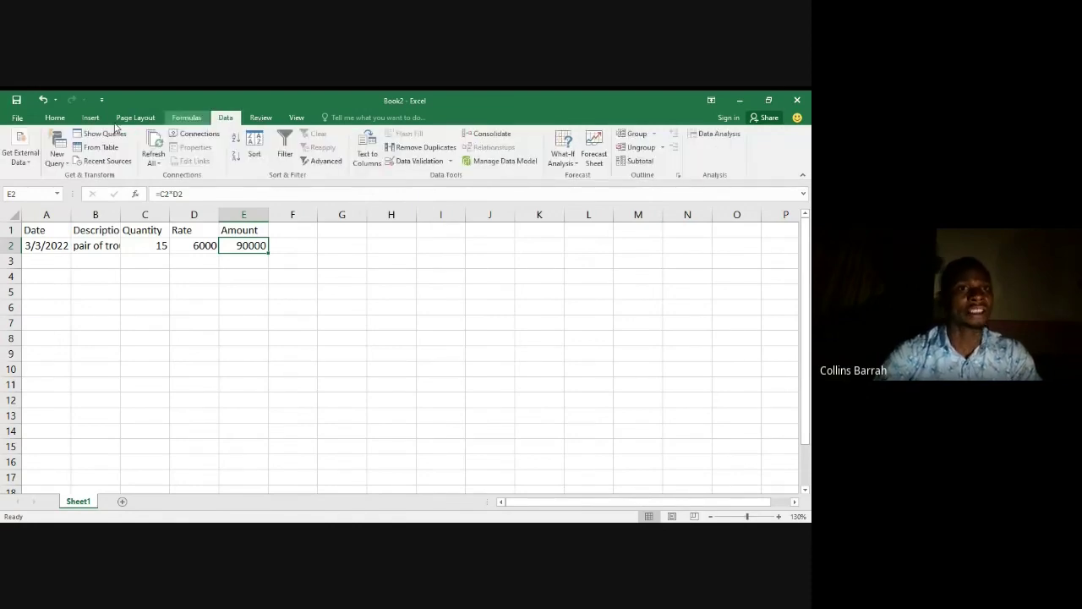
pyautogui.click(54, 119)
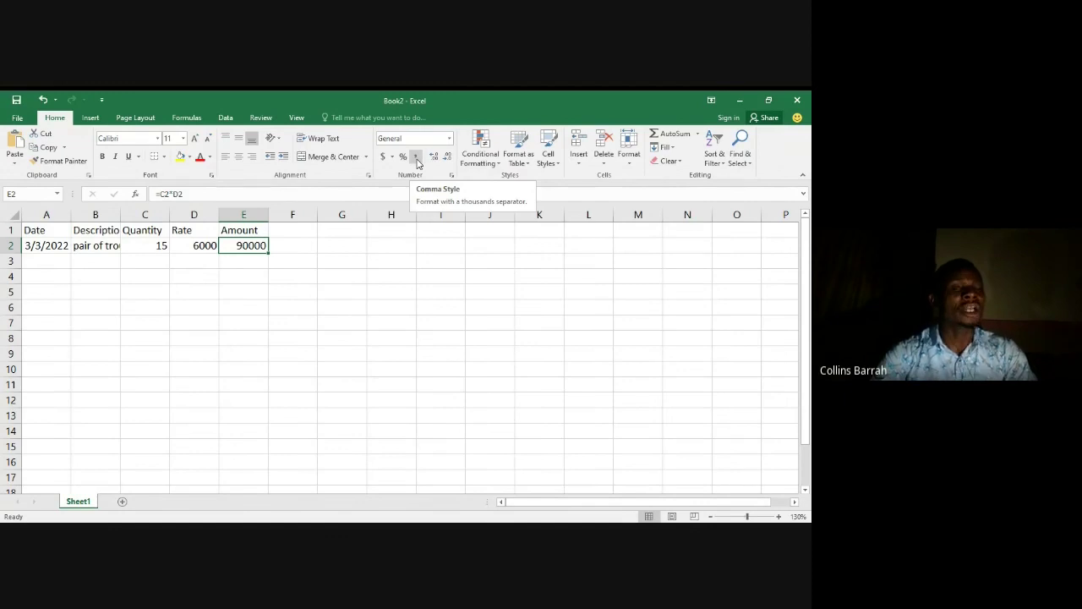
pyautogui.click(416, 163)
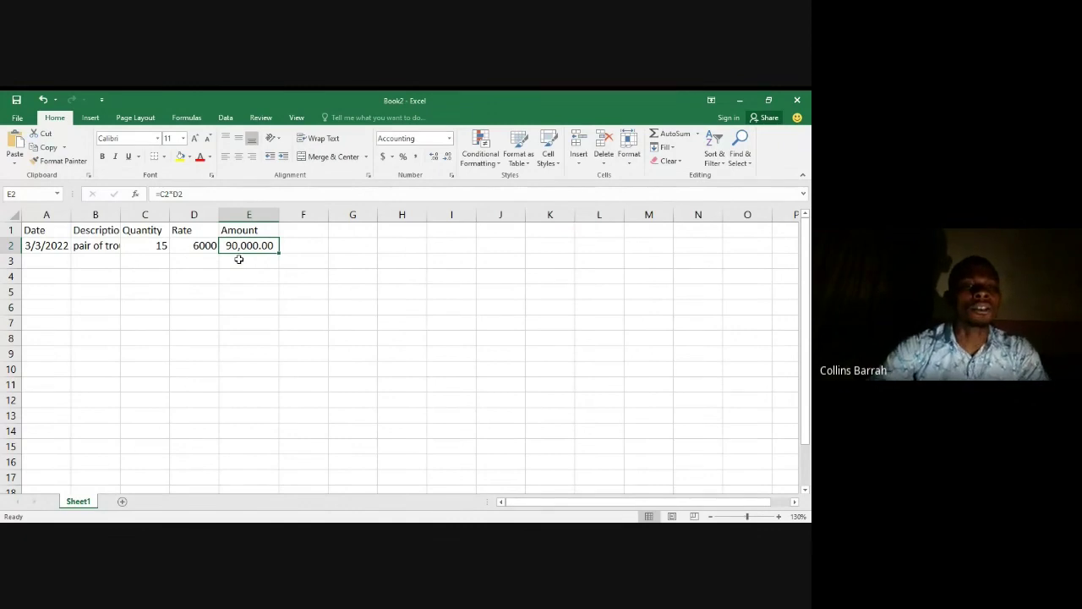
pyautogui.click(199, 246)
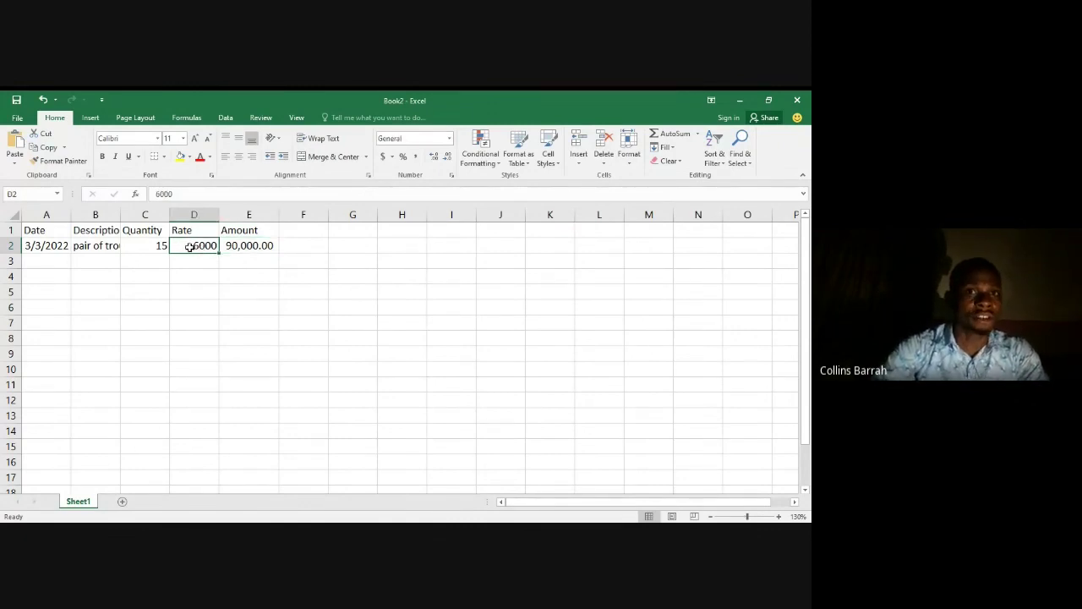
pyautogui.click(415, 157)
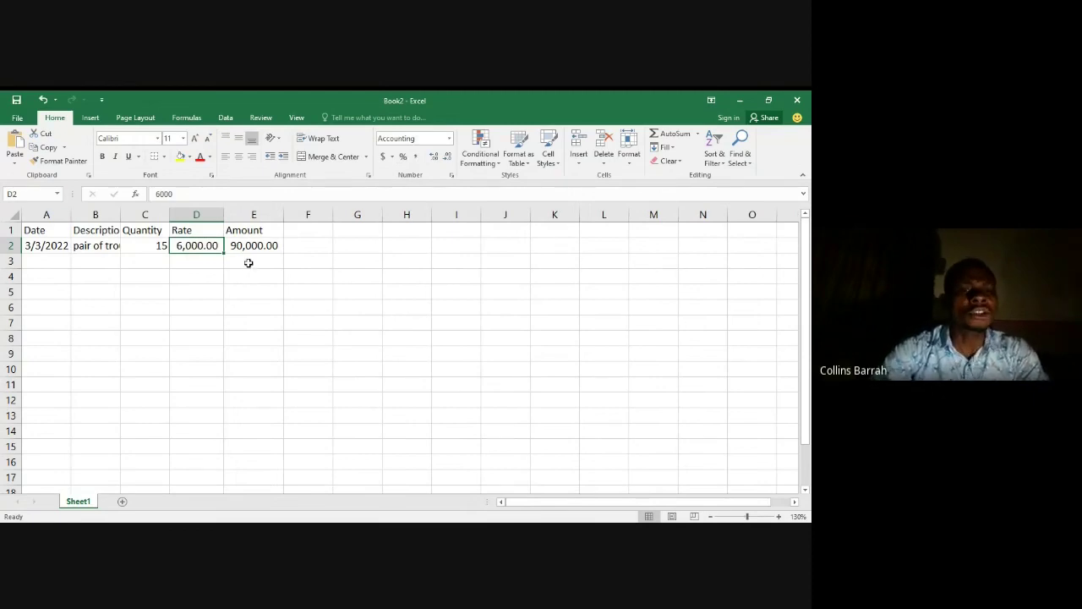
# - Apply the Comma Style number format to the empty Rate and Amount cells D3:E19
pyautogui.click(193, 257)
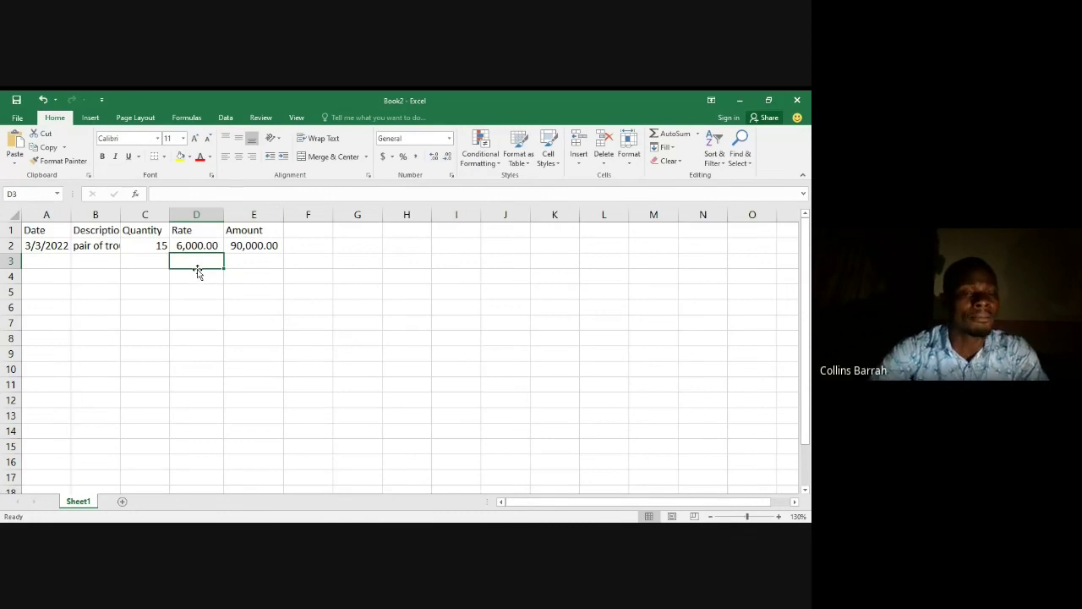
pyautogui.moveTo(211, 259); pyautogui.dragTo(259, 472)
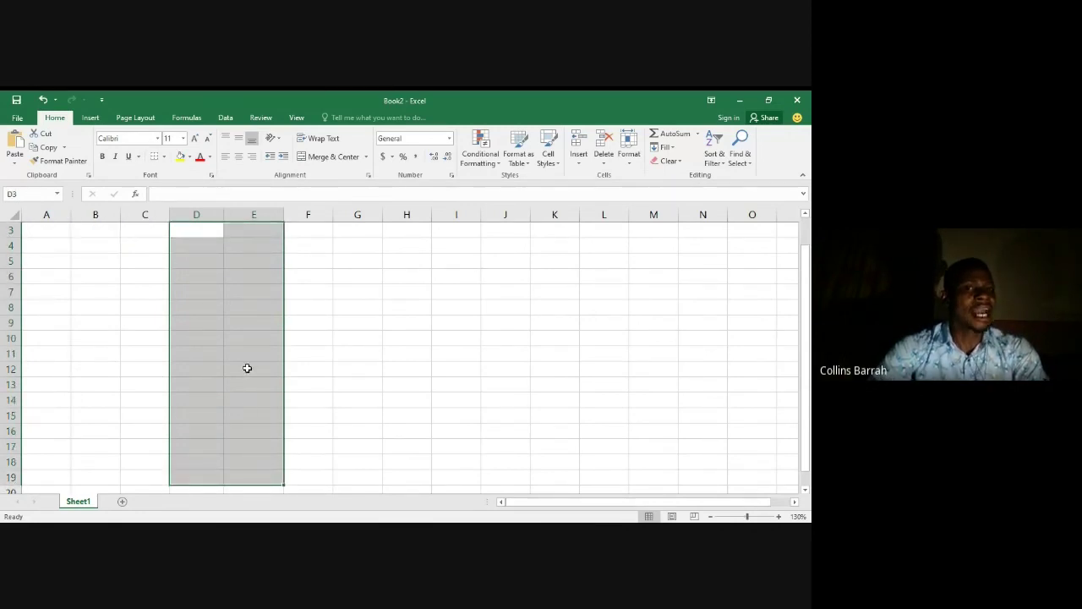
pyautogui.click(417, 160)
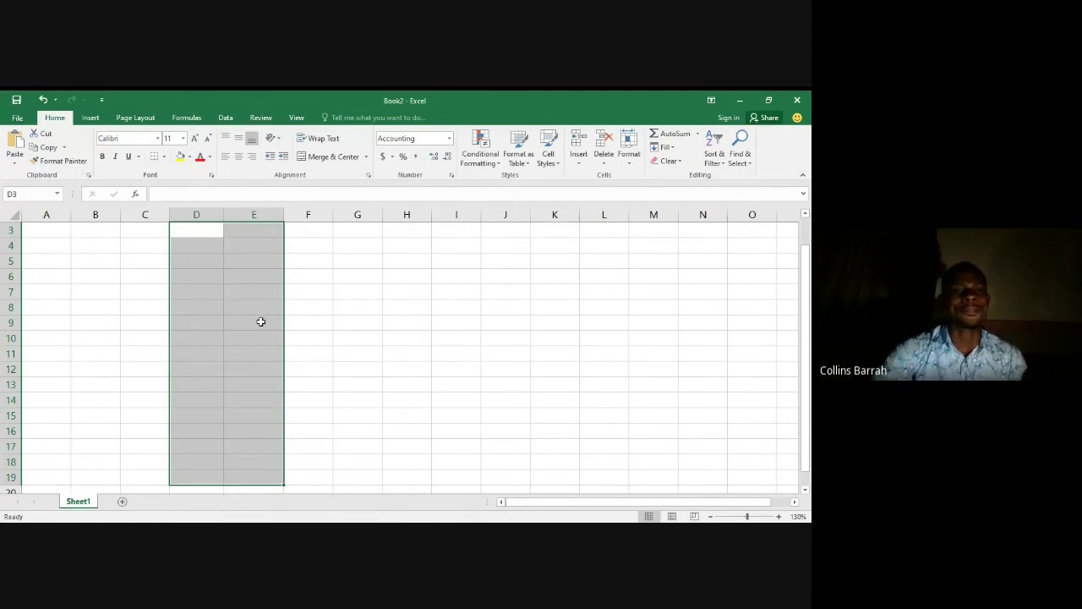
pyautogui.scroll(1, 271, 315)
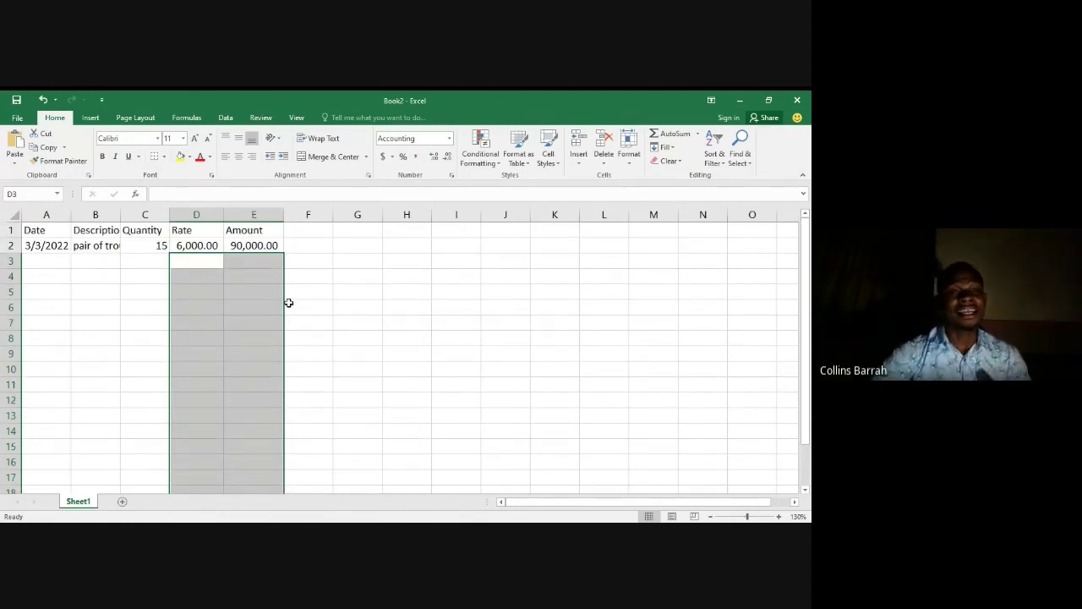
pyautogui.click(247, 266)
pyautogui.click(206, 276)
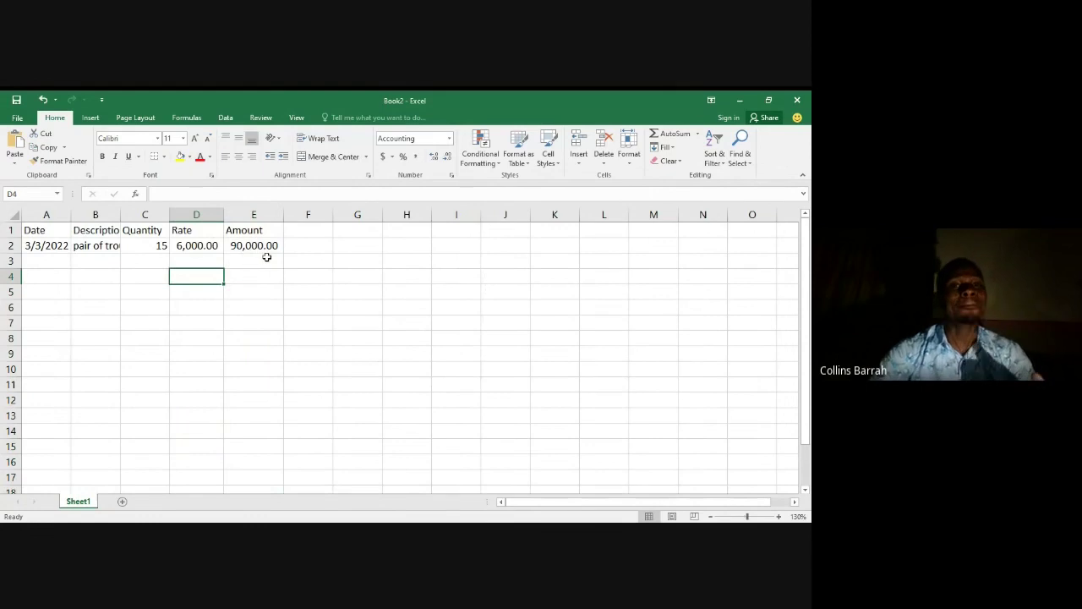
pyautogui.click(257, 278)
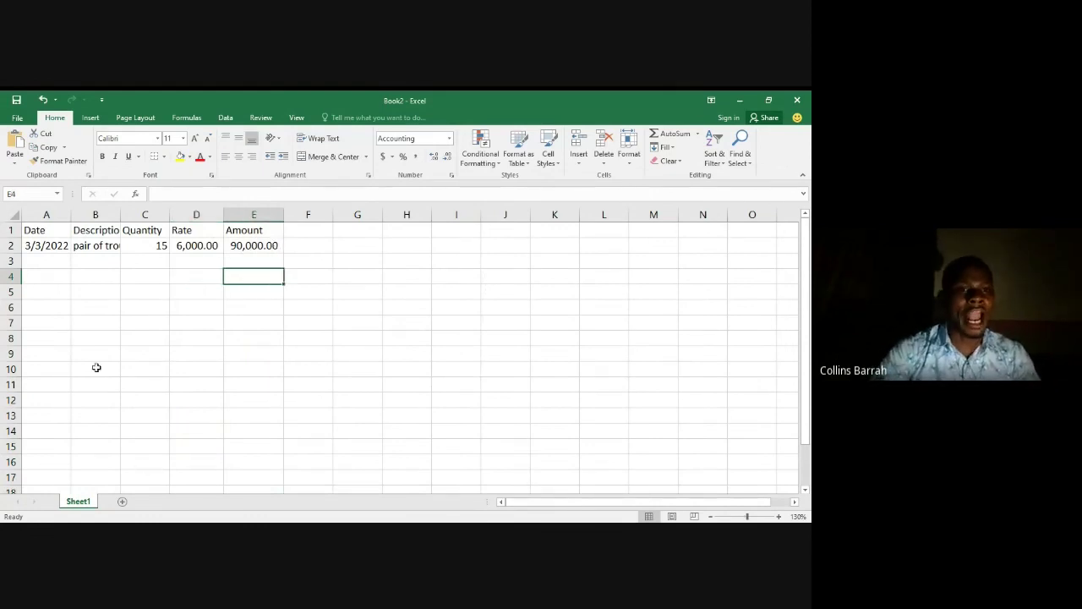
# - Enter the second sale in row 3: date 4/3/2022, description sneakers, quantity 40 and rate 4000
pyautogui.click(45, 260)
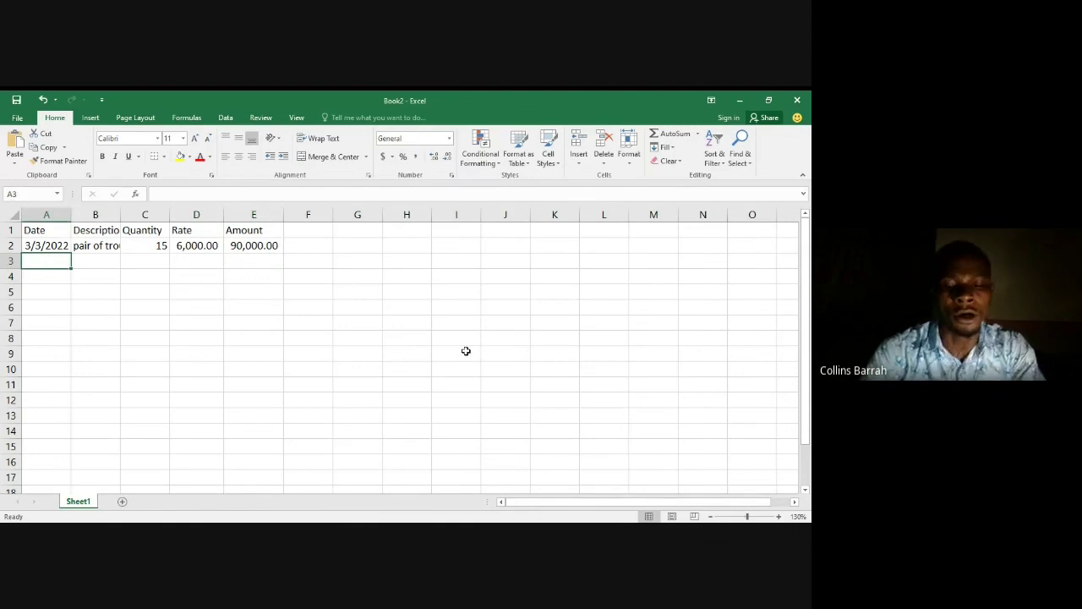
pyautogui.write('4/3/')
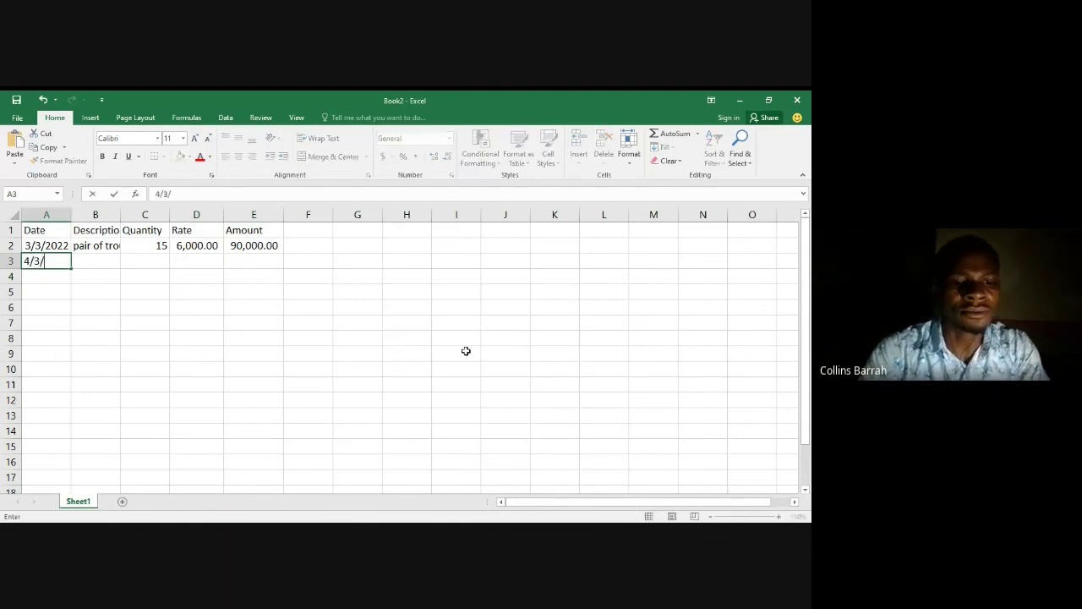
pyautogui.write('2022')
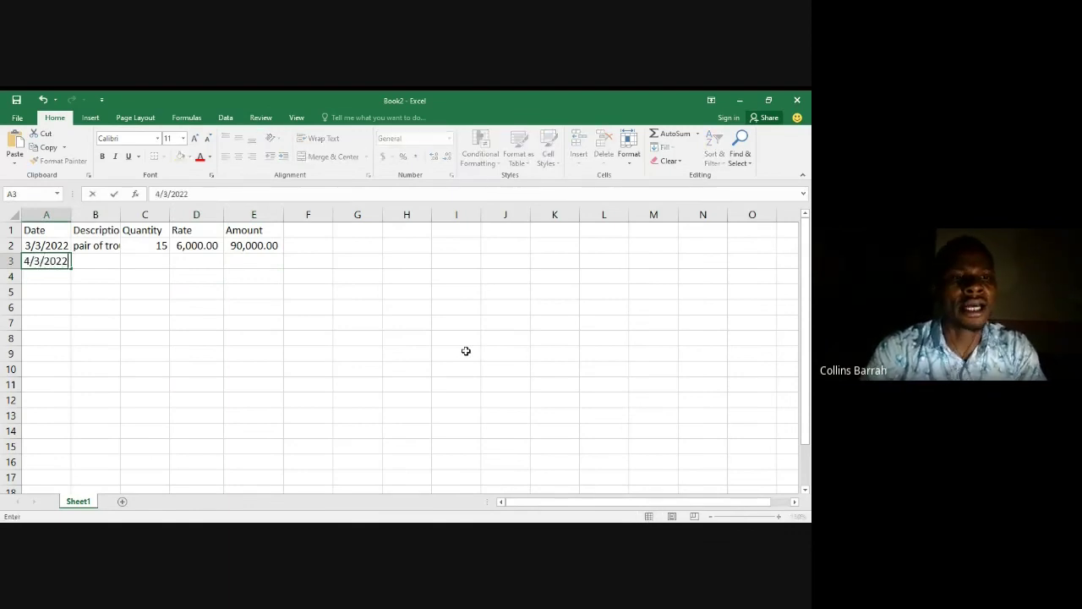
pyautogui.press('Tab')
pyautogui.write('sneakers')
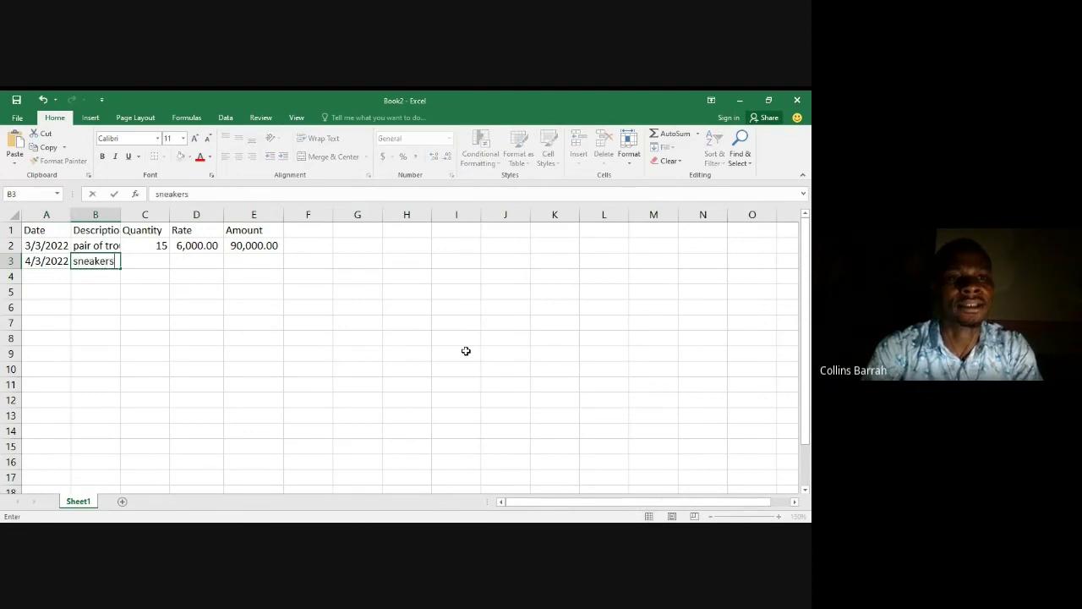
pyautogui.press('Tab')
pyautogui.write('40')
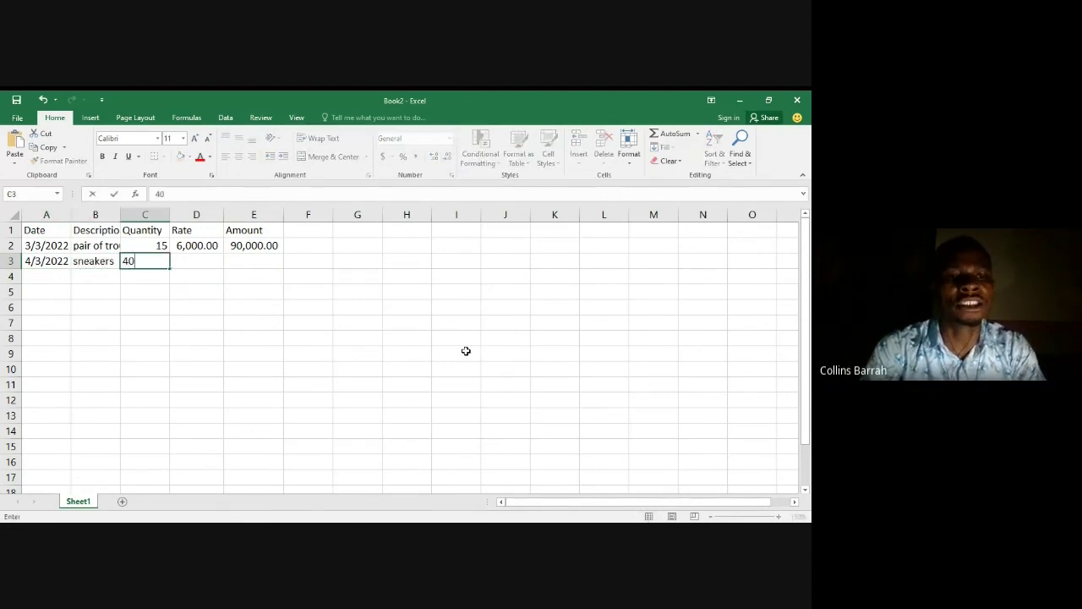
pyautogui.press('Tab')
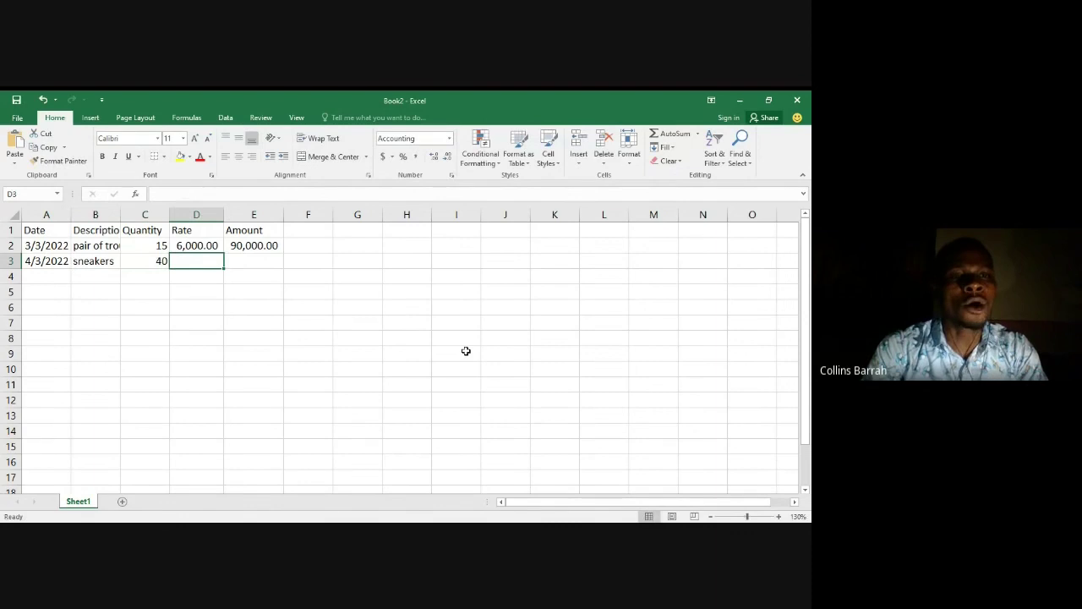
pyautogui.write('4000')
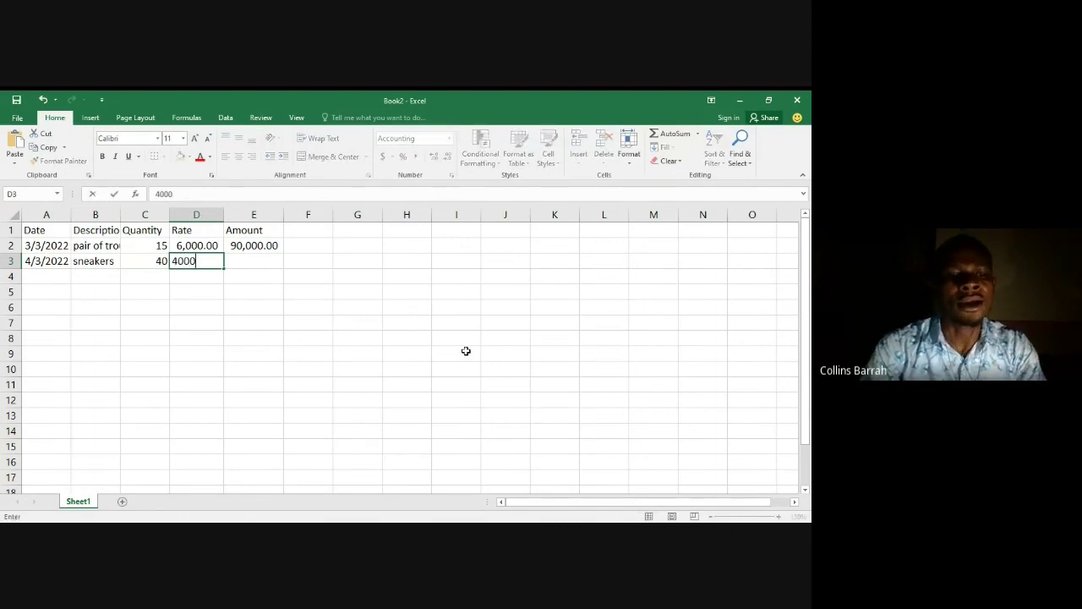
pyautogui.press('Tab')
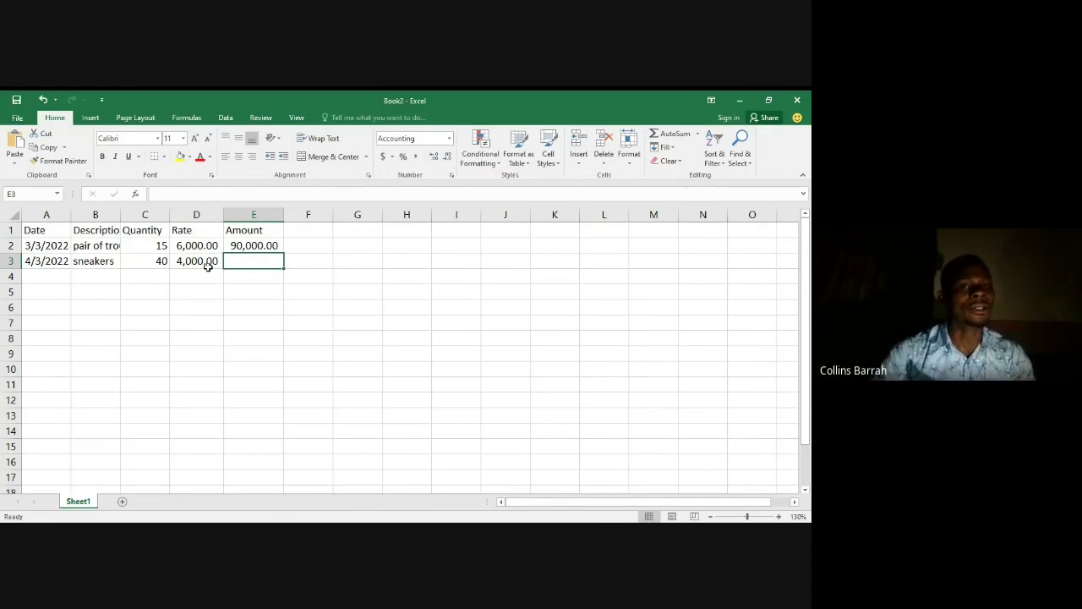
# - Fill the Amount formula from cell E2 down through cell E13
pyautogui.click(260, 246)
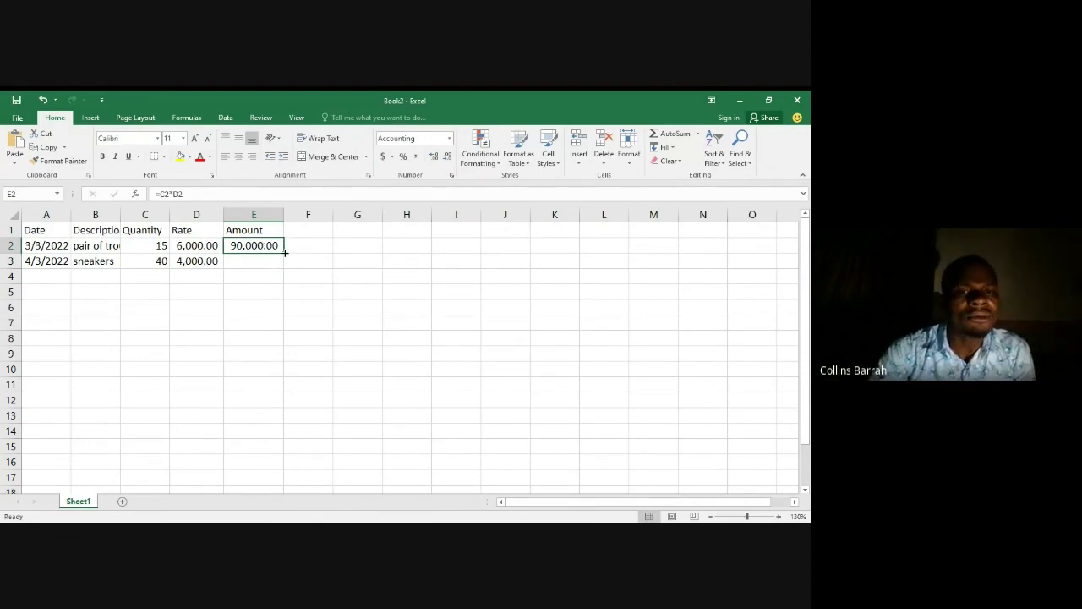
pyautogui.moveTo(284, 252); pyautogui.dragTo(280, 420)
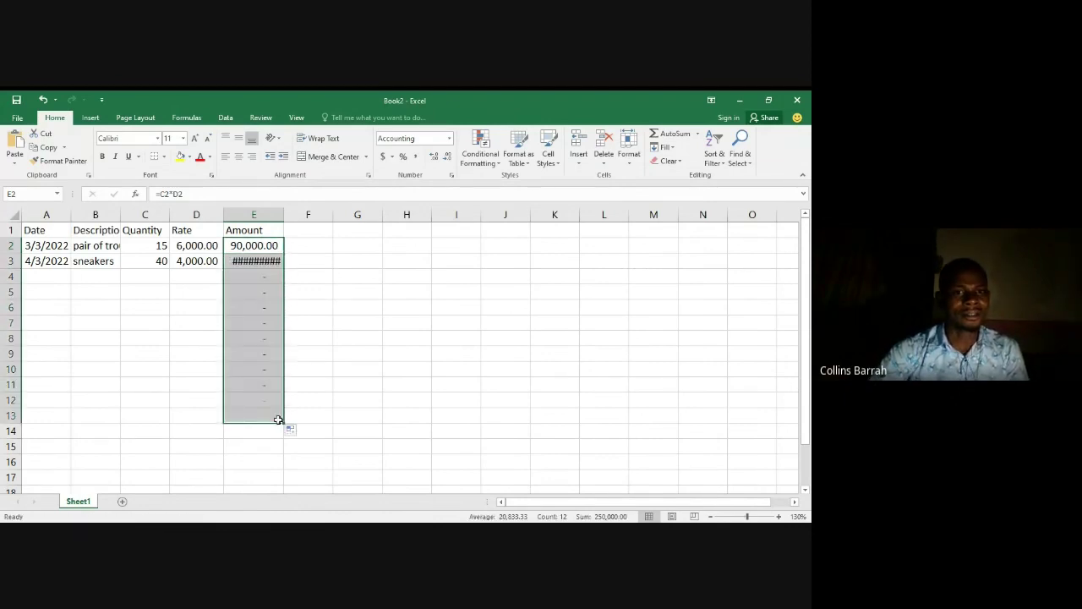
pyautogui.click(273, 308)
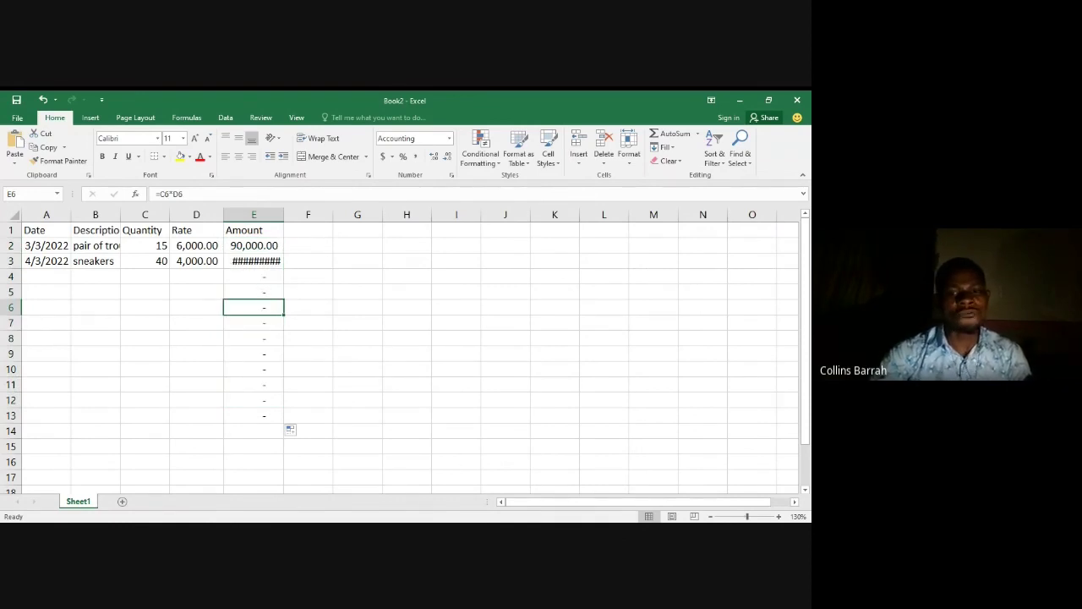
pyautogui.click(516, 532)
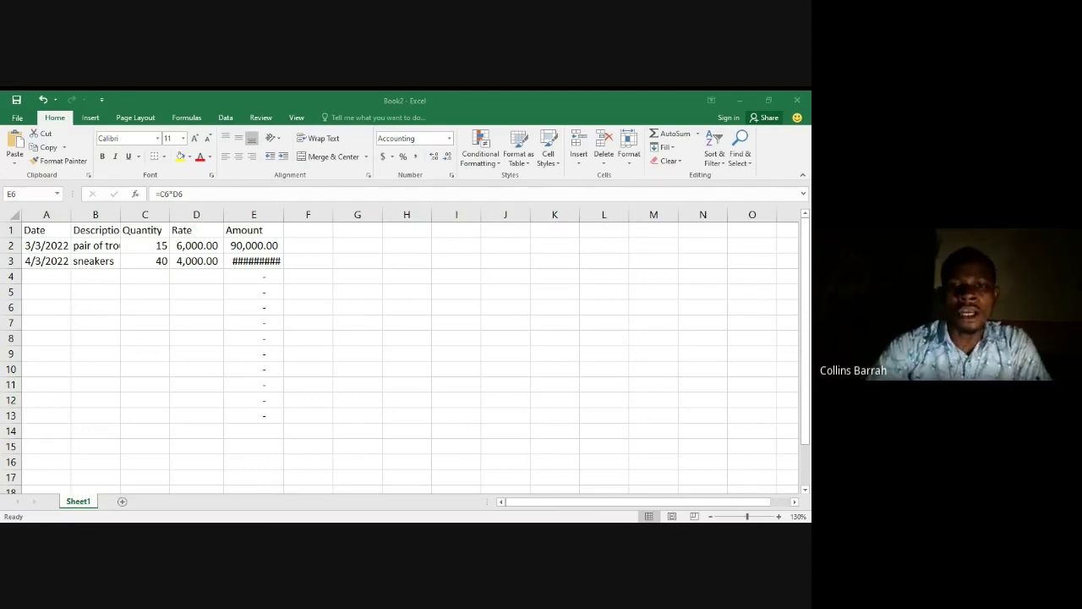
pyautogui.click(381, 400)
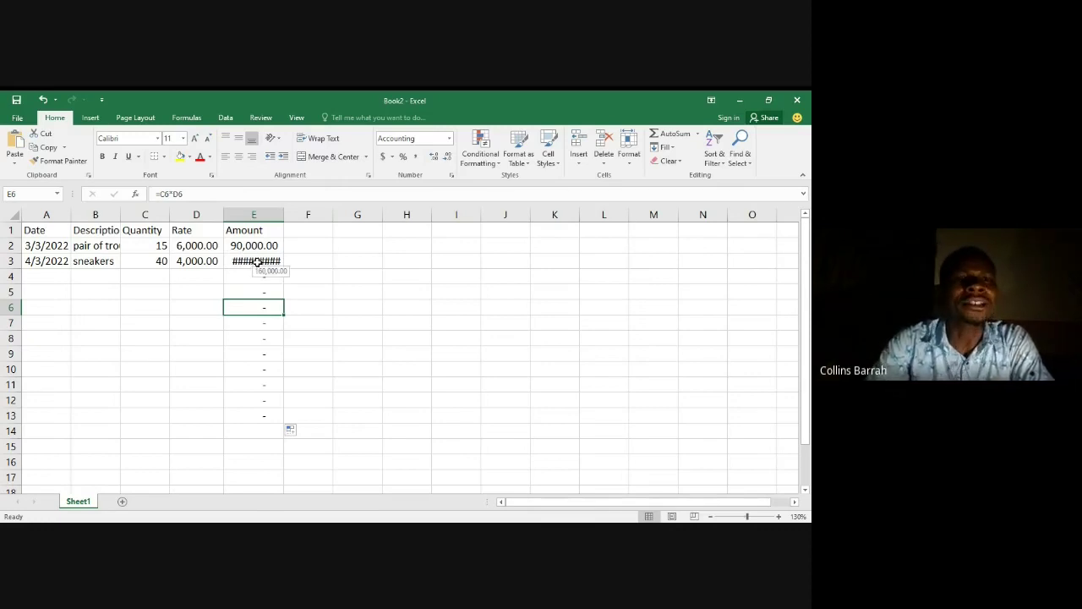
# - Widen the Amount column E so that its six-digit figures fit in full
pyautogui.click(284, 214)
pyautogui.click(284, 214)
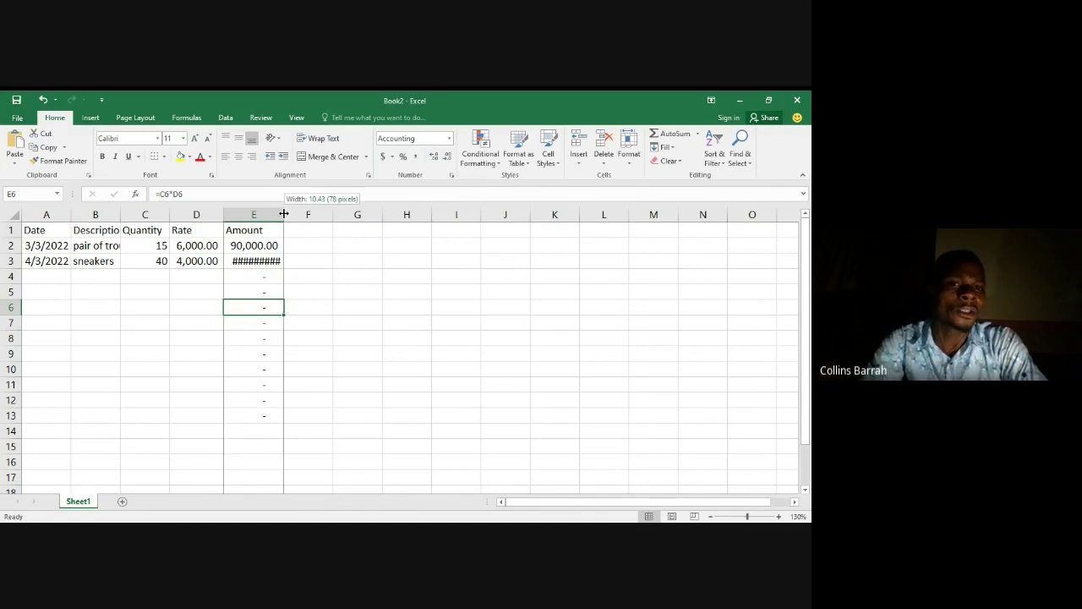
pyautogui.moveTo(284, 214); pyautogui.dragTo(304, 215)
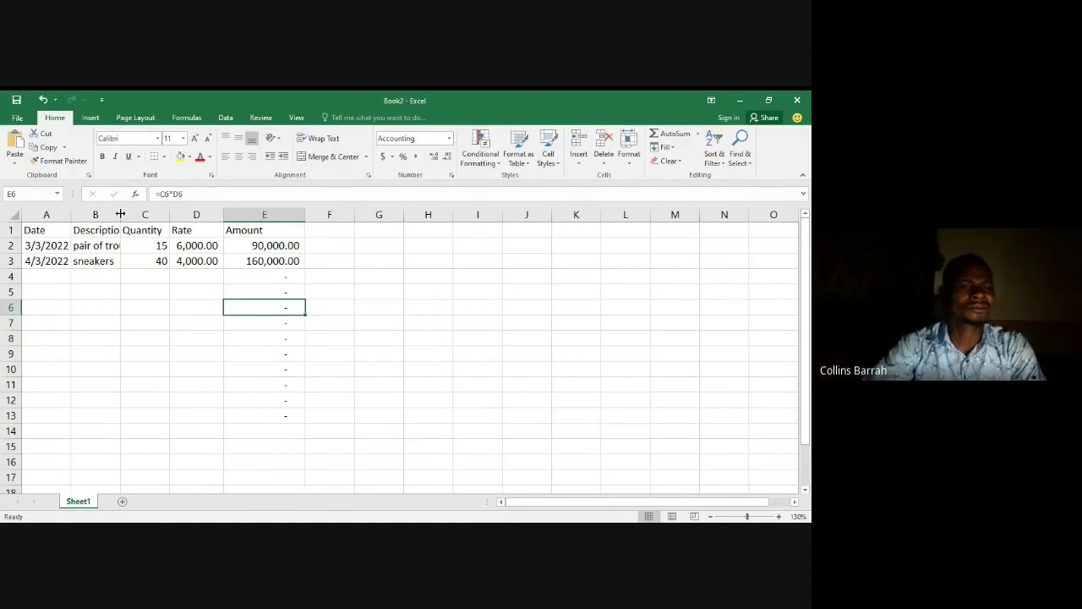
pyautogui.click(95, 233)
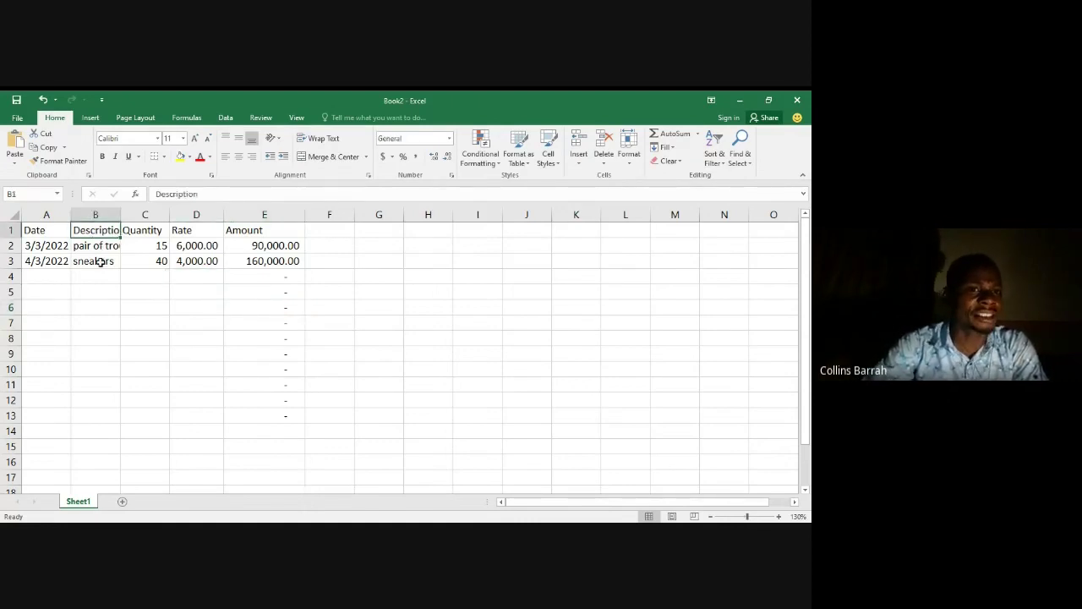
pyautogui.click(103, 246)
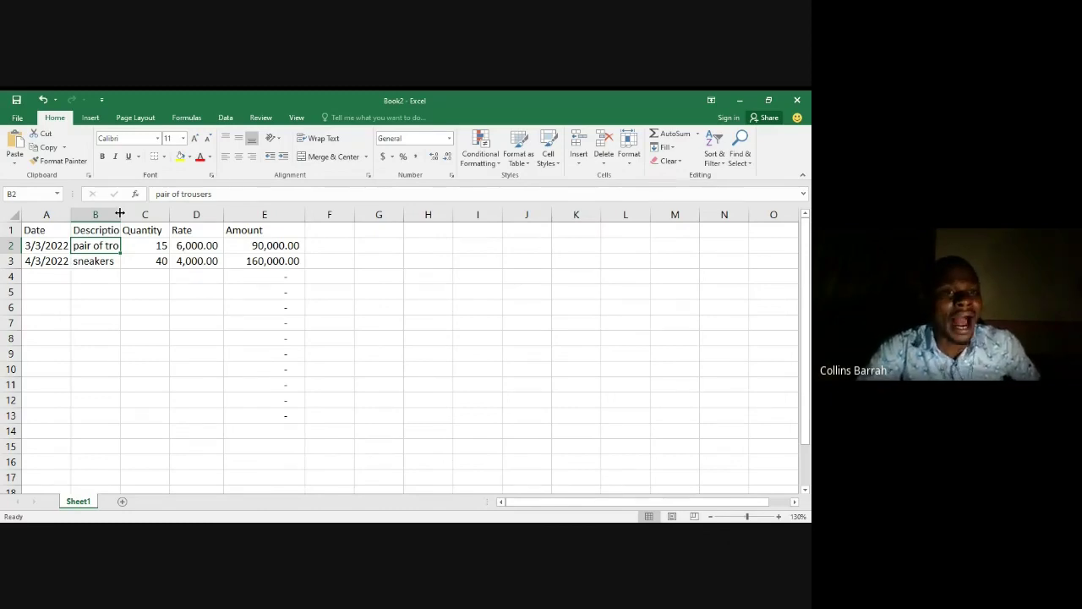
pyautogui.moveTo(120, 214); pyautogui.dragTo(186, 214)
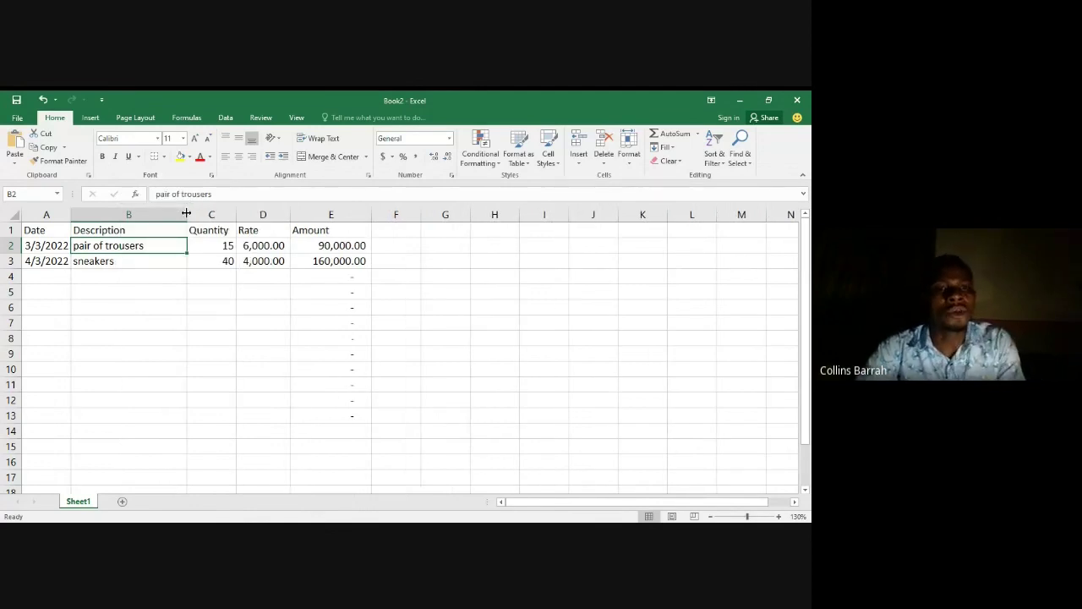
pyautogui.hotkey('ctrl', 'z')
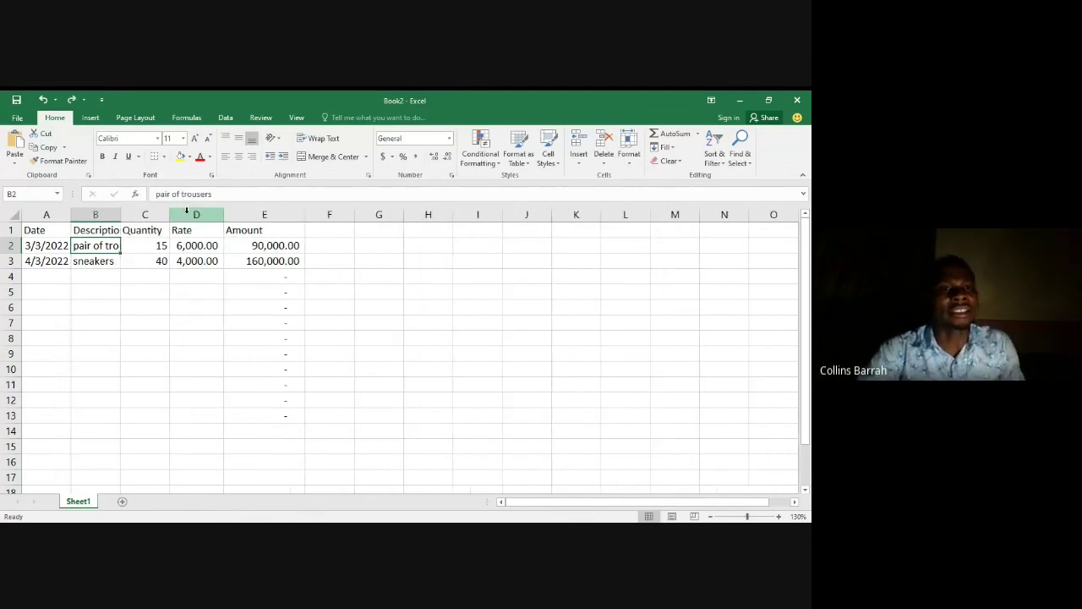
# - AutoFit the Description column B to its longest entry
pyautogui.doubleClick(120, 213)
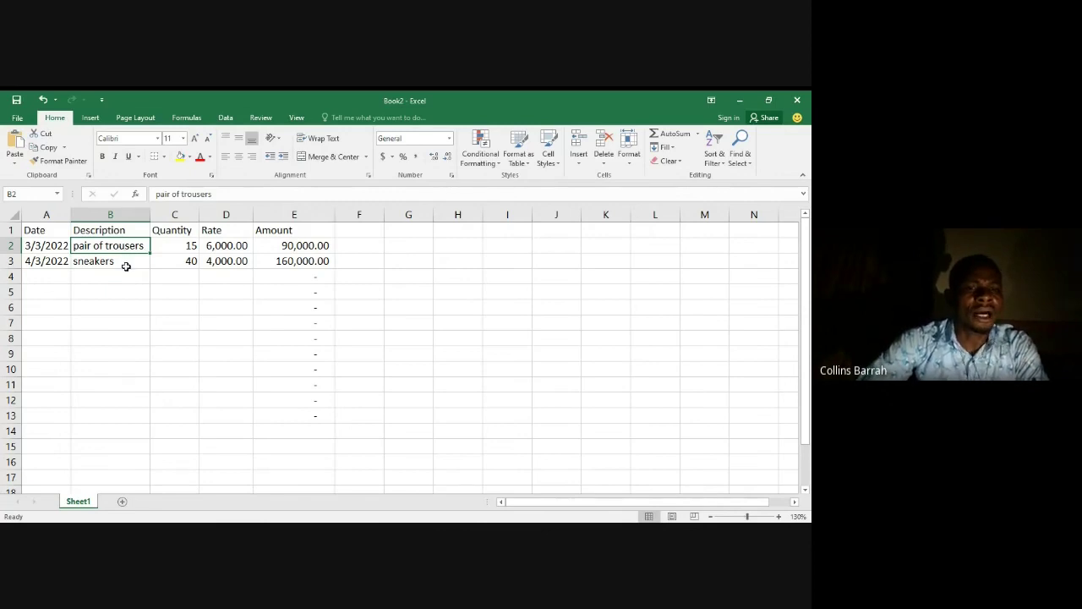
# - Enter the third sale in row 4: date 5/4/2022, description polo t-shirts, quantity 4 and rate 3000
pyautogui.click(61, 277)
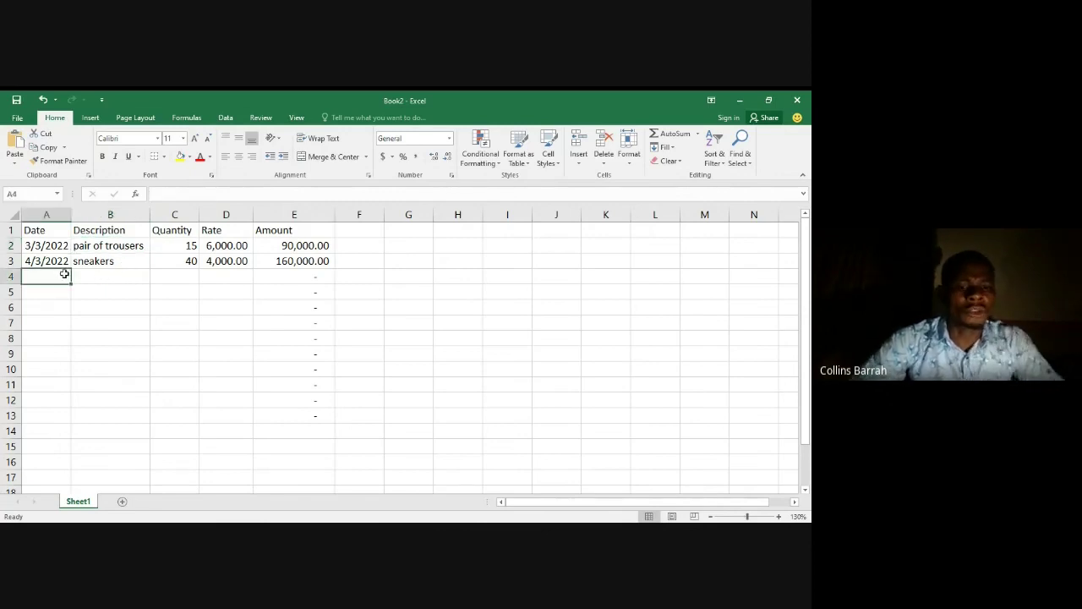
pyautogui.write('5')
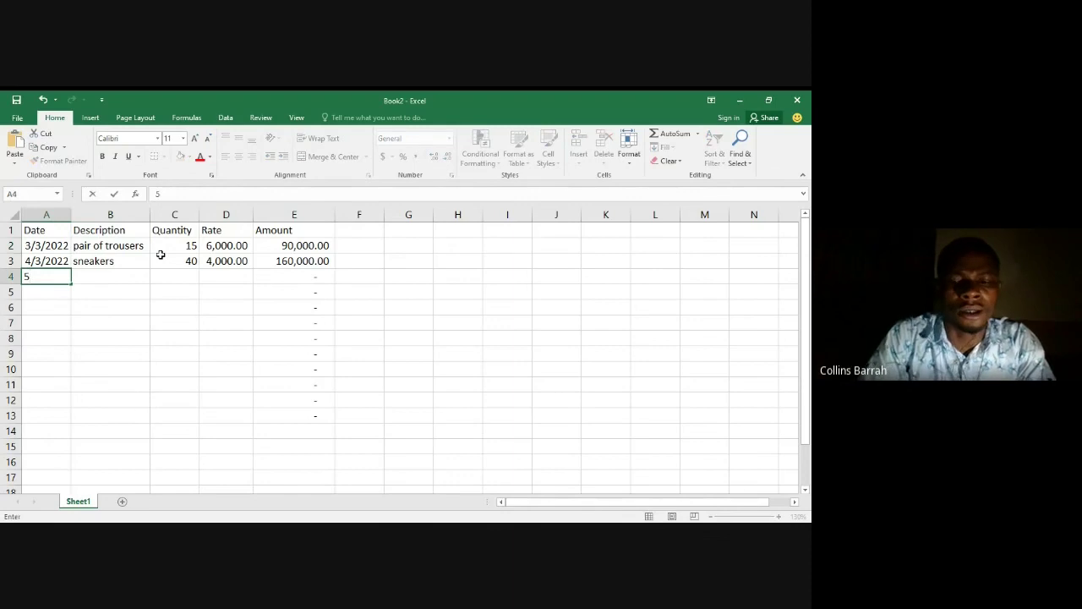
pyautogui.write('/4')
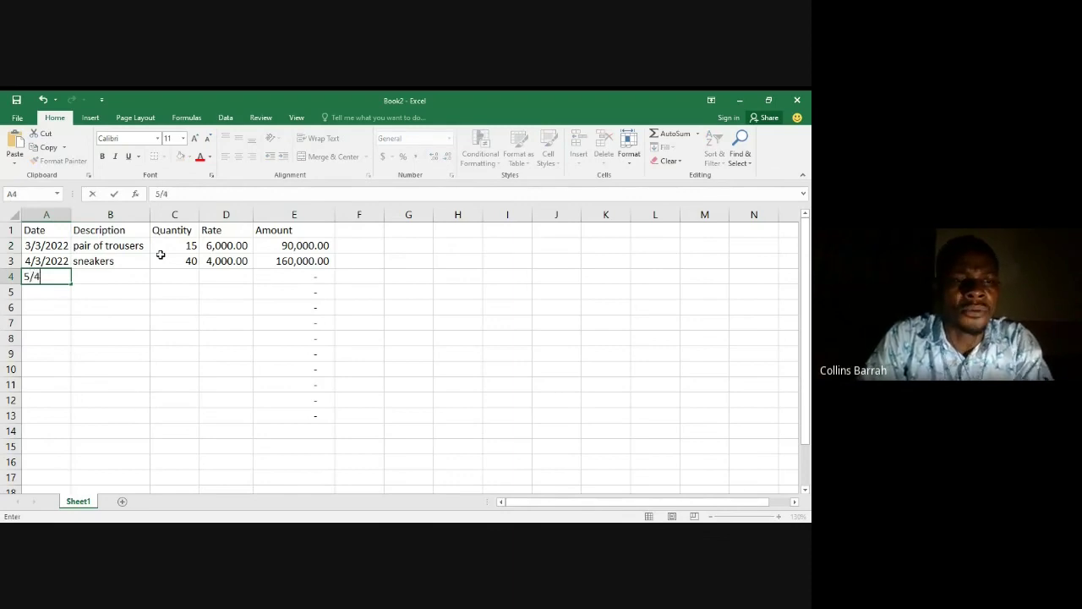
pyautogui.write('/2022')
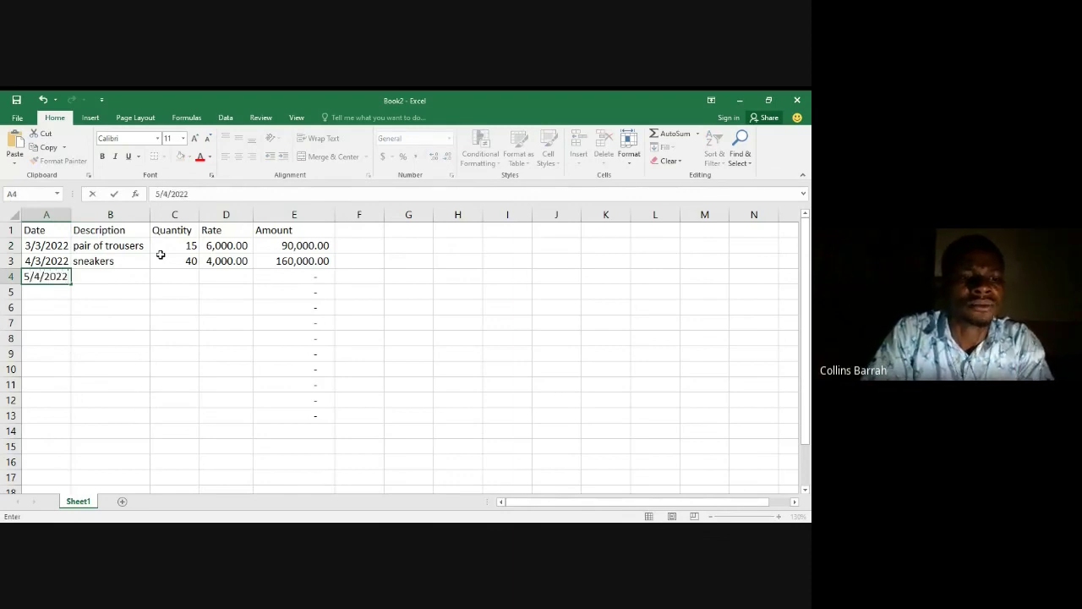
pyautogui.press('Tab')
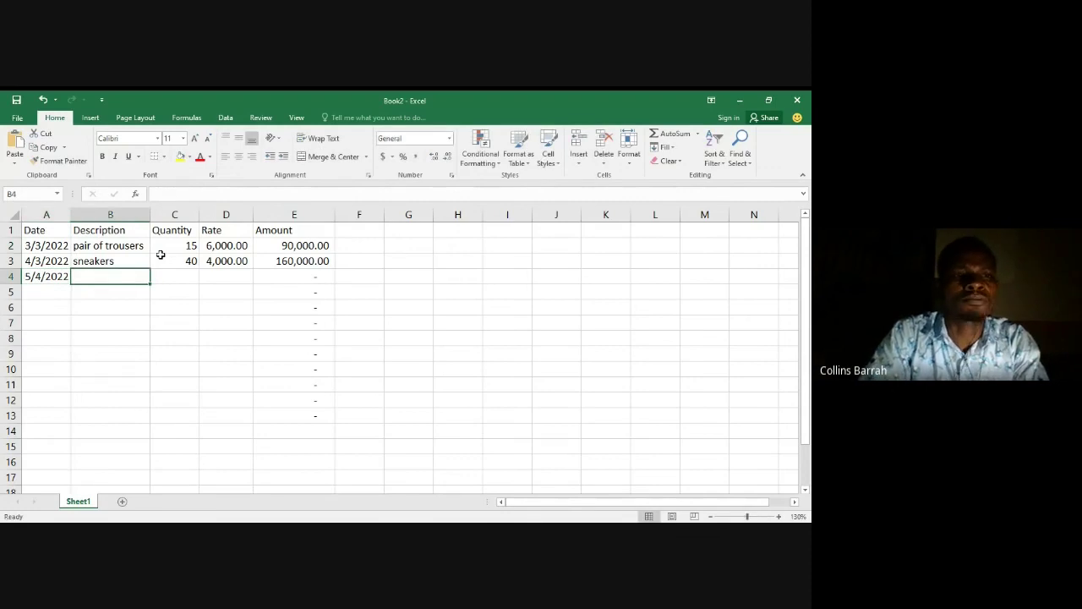
pyautogui.write('polo t')
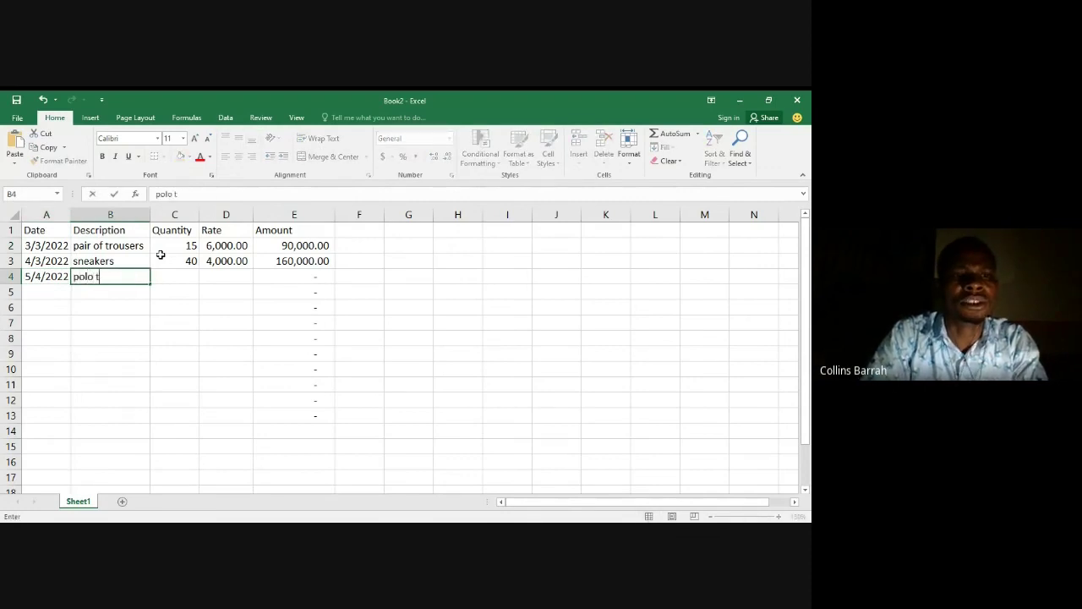
pyautogui.write('-shirts')
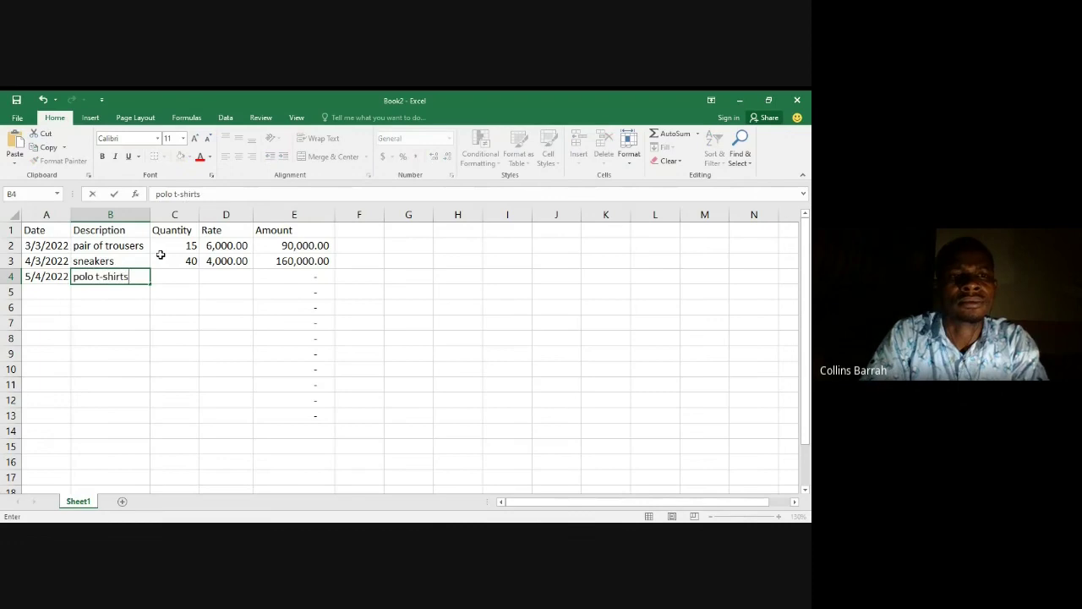
pyautogui.press('Tab')
pyautogui.write('4')
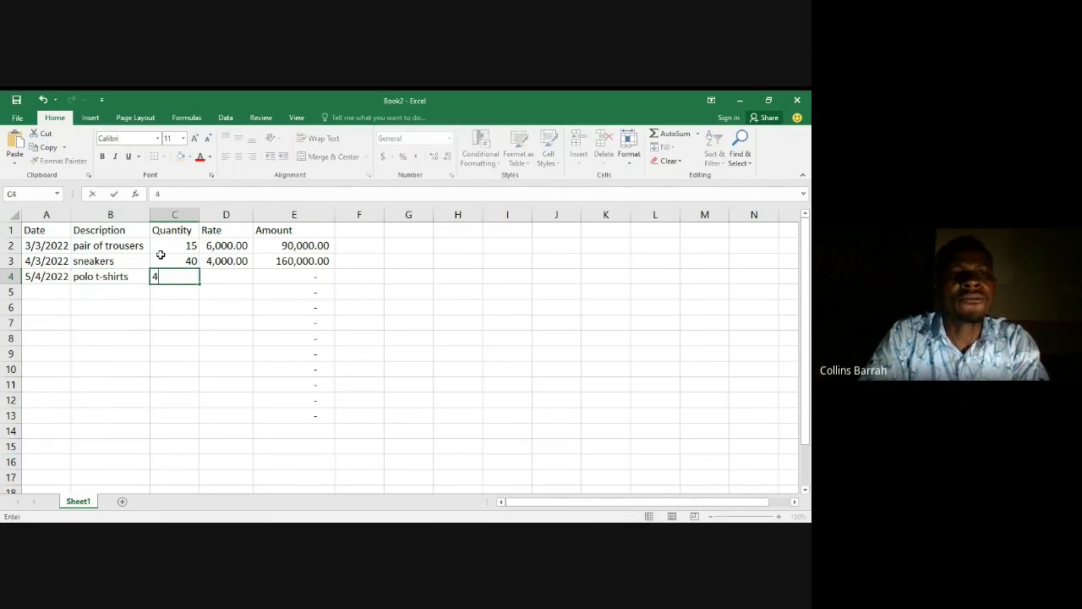
pyautogui.press('Tab')
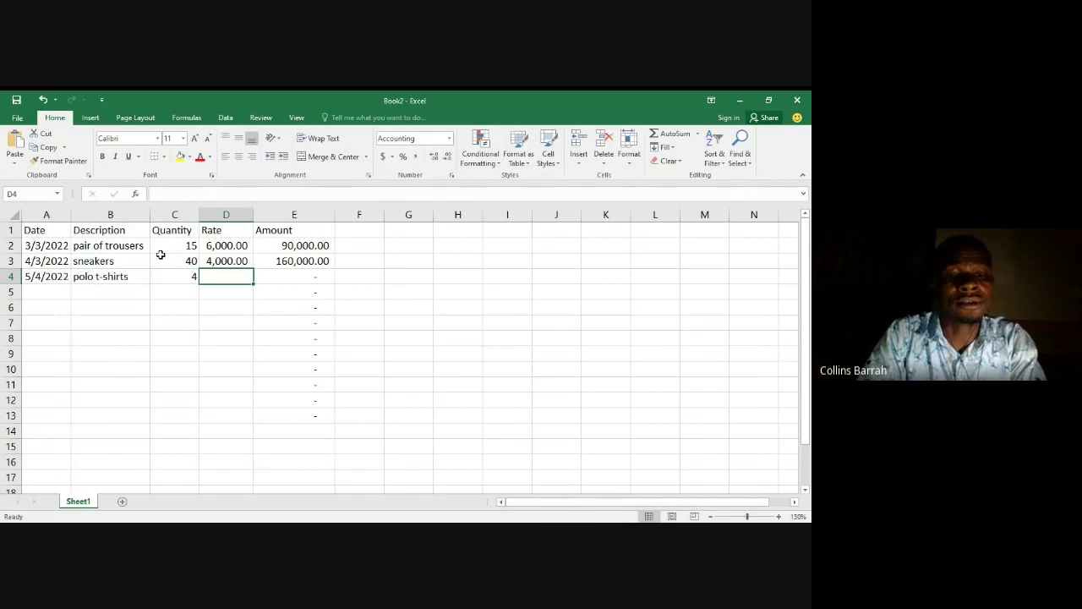
pyautogui.write('3000')
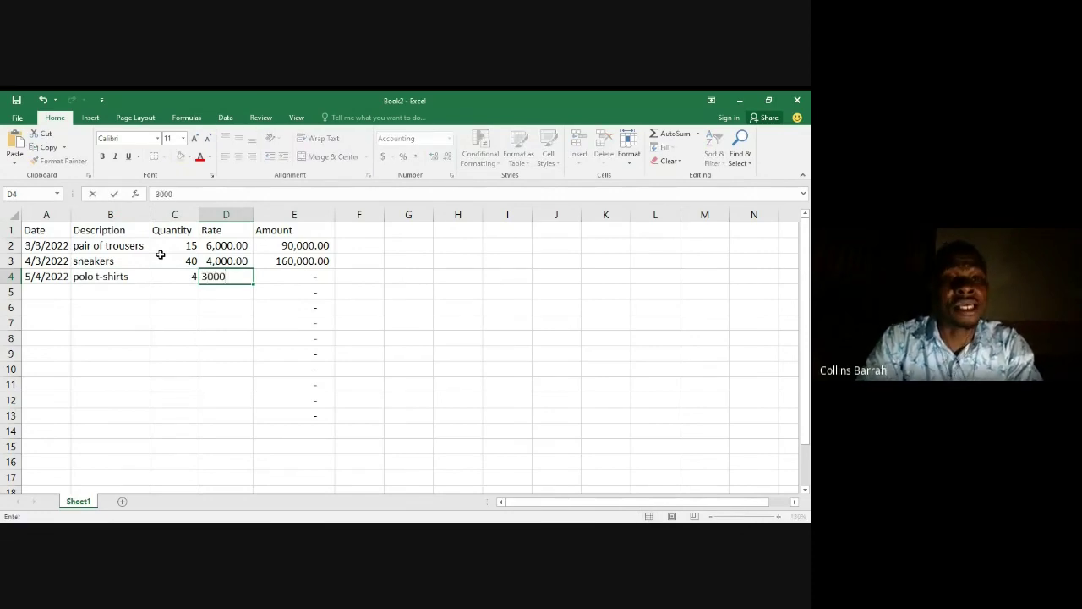
pyautogui.press('Tab')
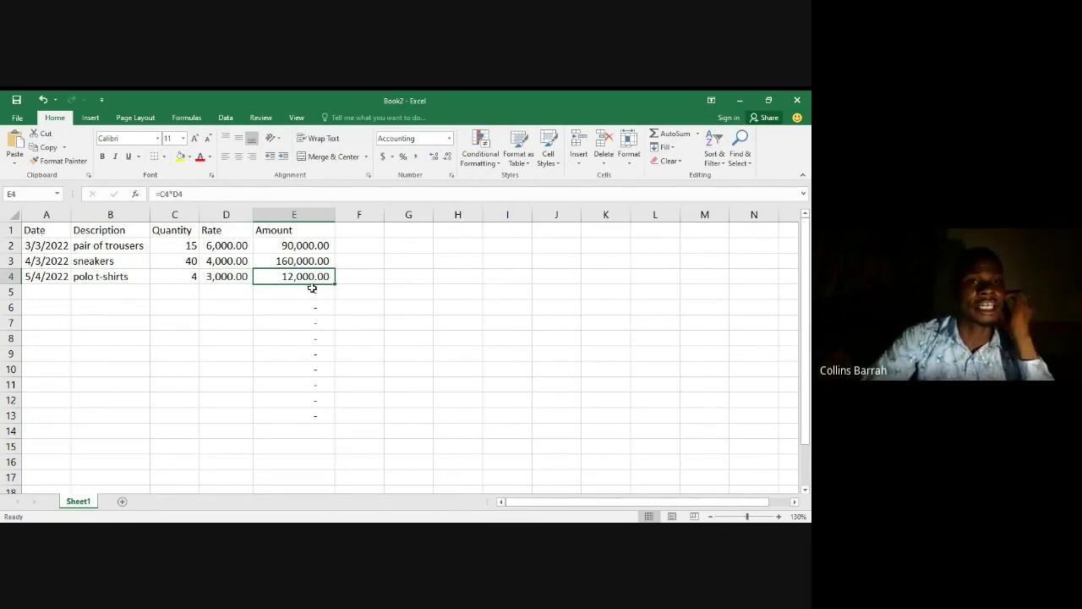
# - Start the fourth sale in row 5 with date 6/4/2022 and description UK-branded cardigans
pyautogui.click(56, 291)
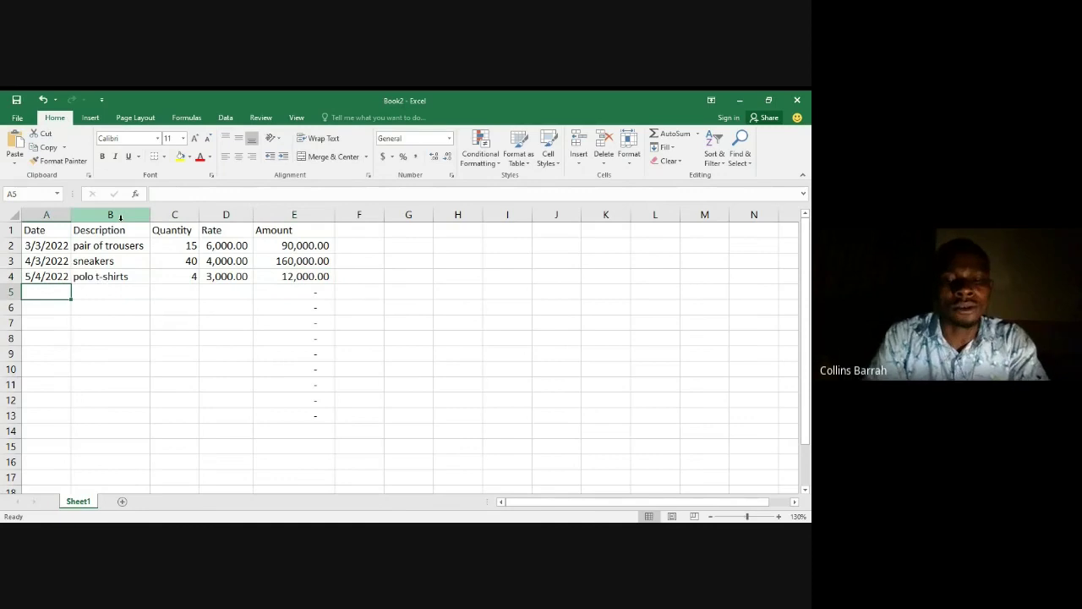
pyautogui.write('6/4/2022')
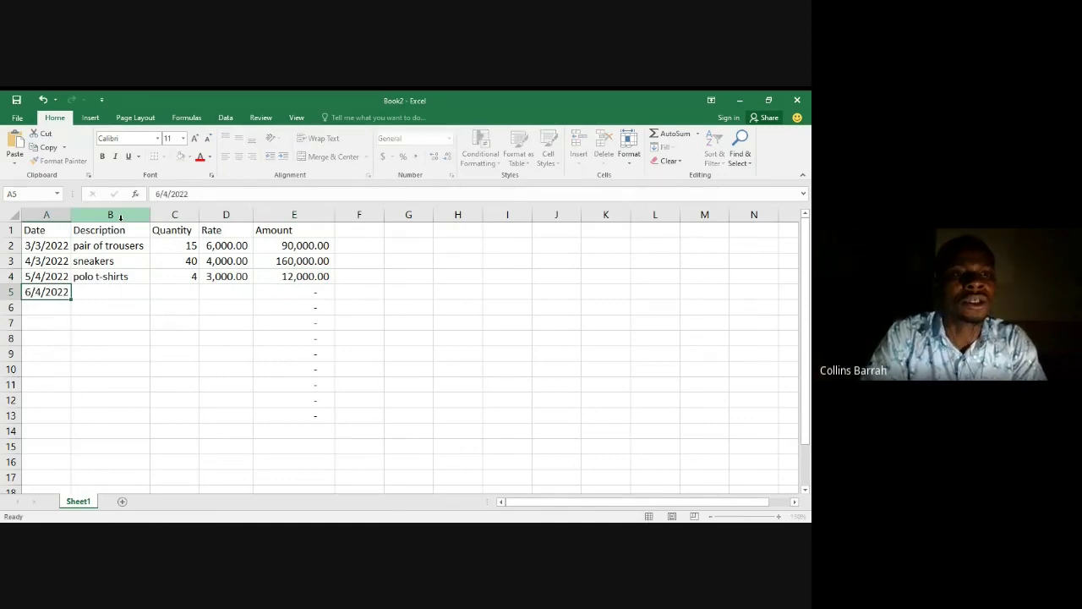
pyautogui.press('Tab')
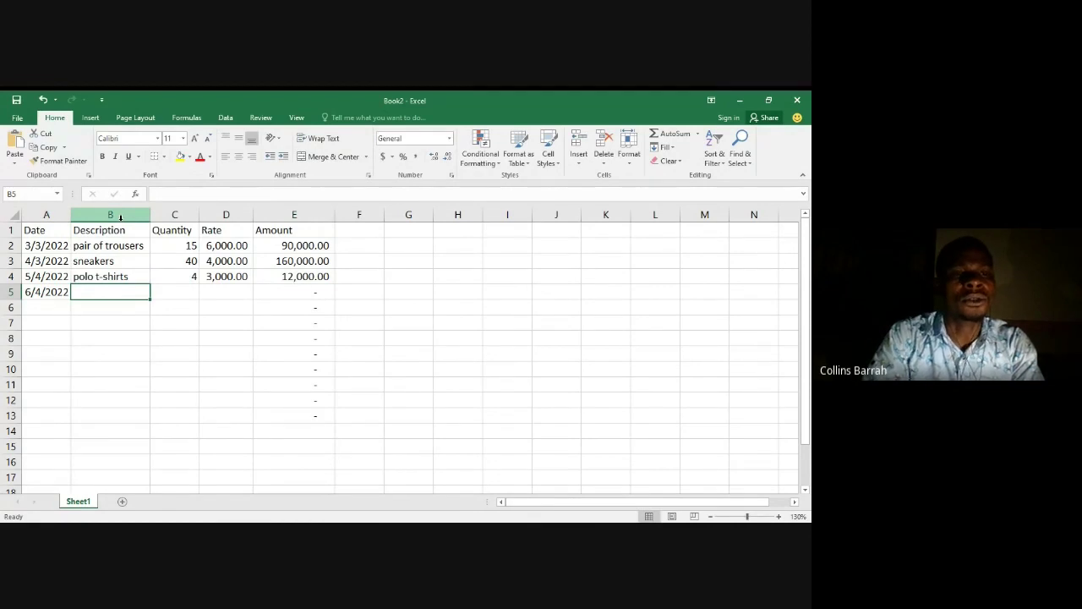
pyautogui.write('UK-')
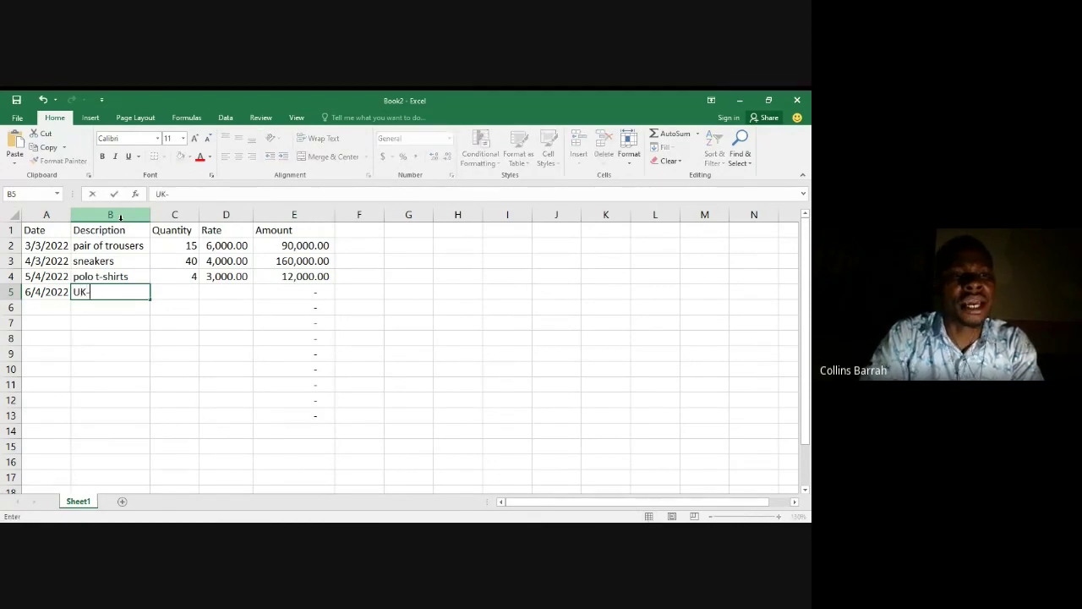
pyautogui.write('branded')
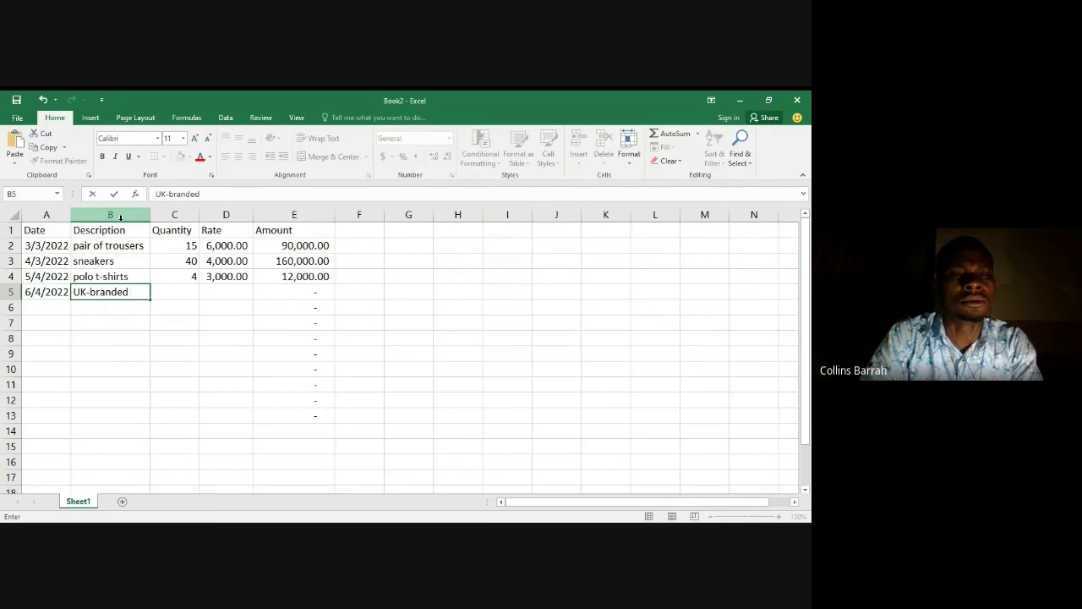
pyautogui.write('shirts')
pyautogui.press('BackSpace')
pyautogui.press('BackSpace')
pyautogui.press('BackSpace')
pyautogui.press('BackSpace')
pyautogui.press('BackSpace')
pyautogui.press('BackSpace')
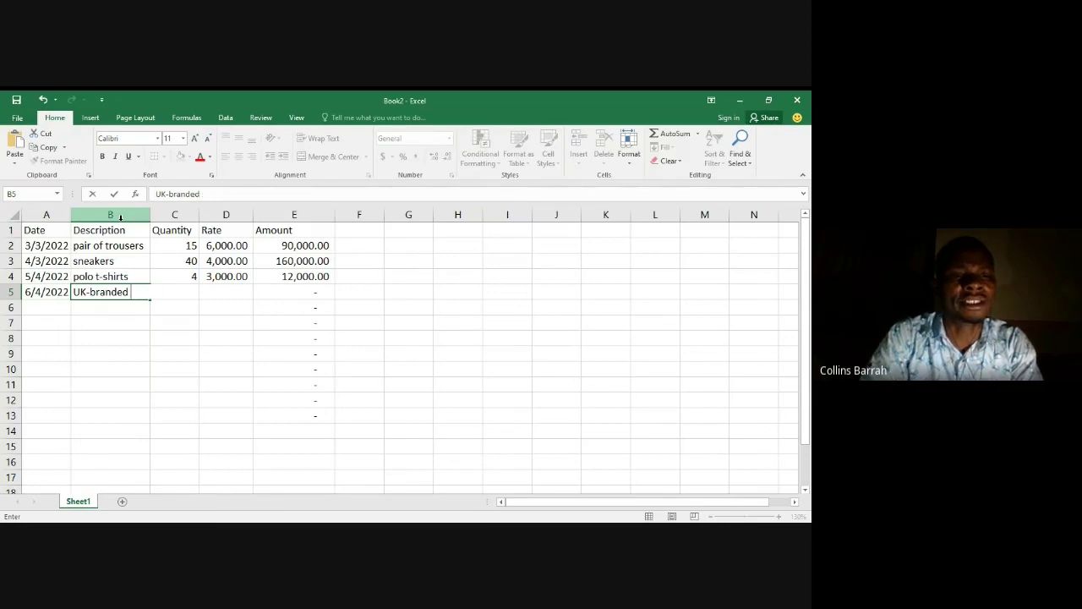
pyautogui.write('cardigans')
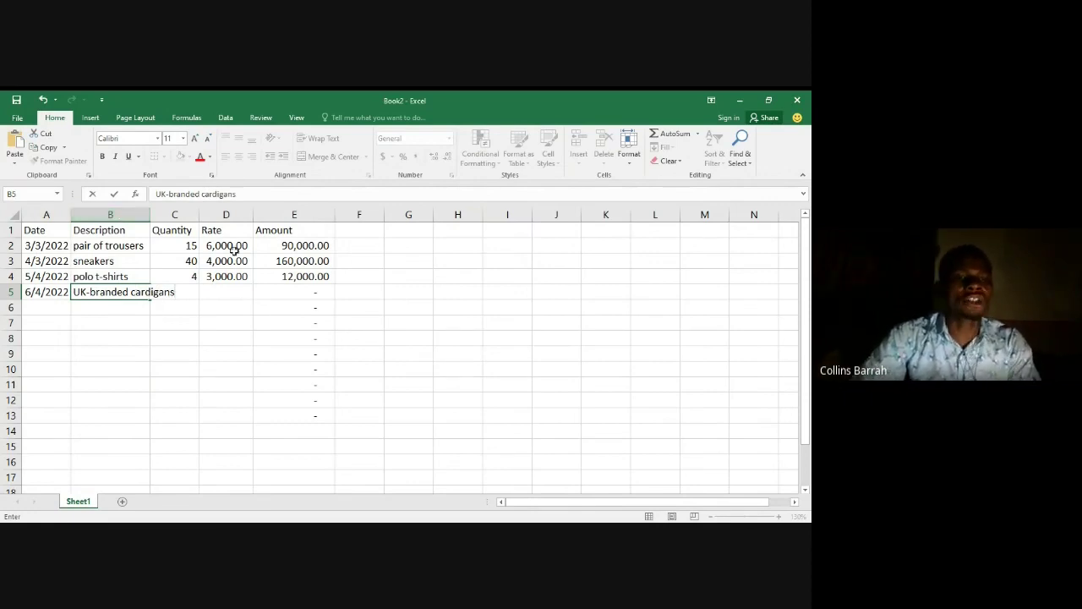
pyautogui.press('Tab')
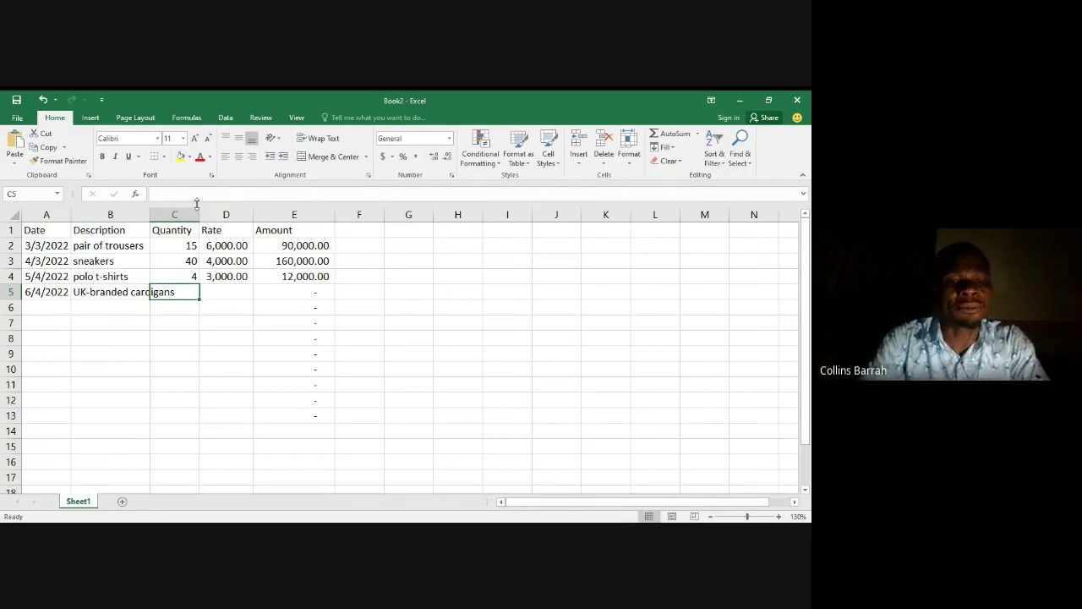
# - Complete the row 5 sale with quantity 4 and rate 3000
pyautogui.write('4')
pyautogui.press('Tab')
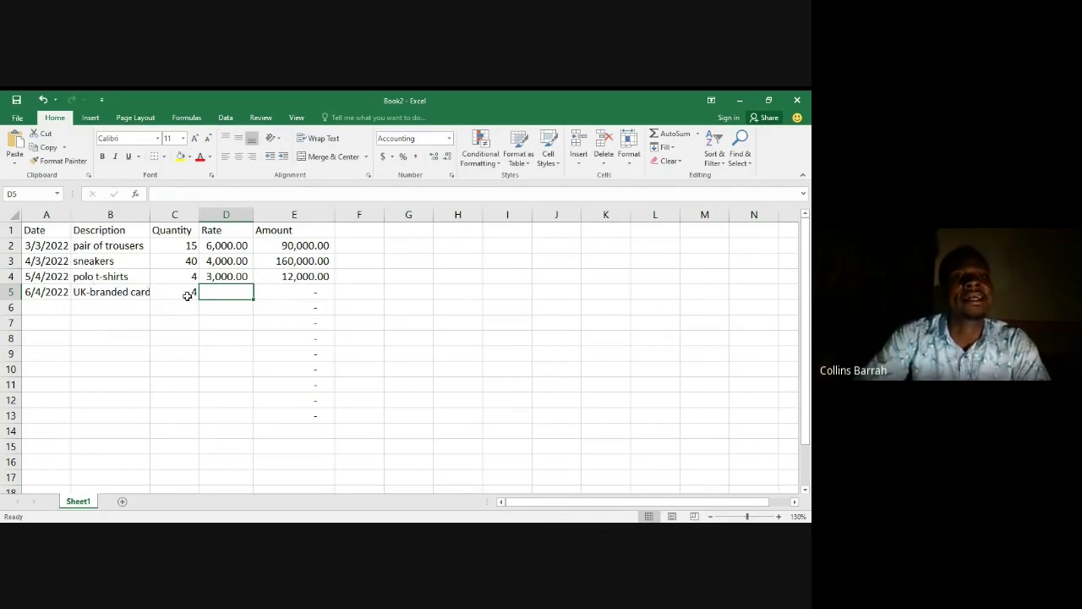
pyautogui.write('3000')
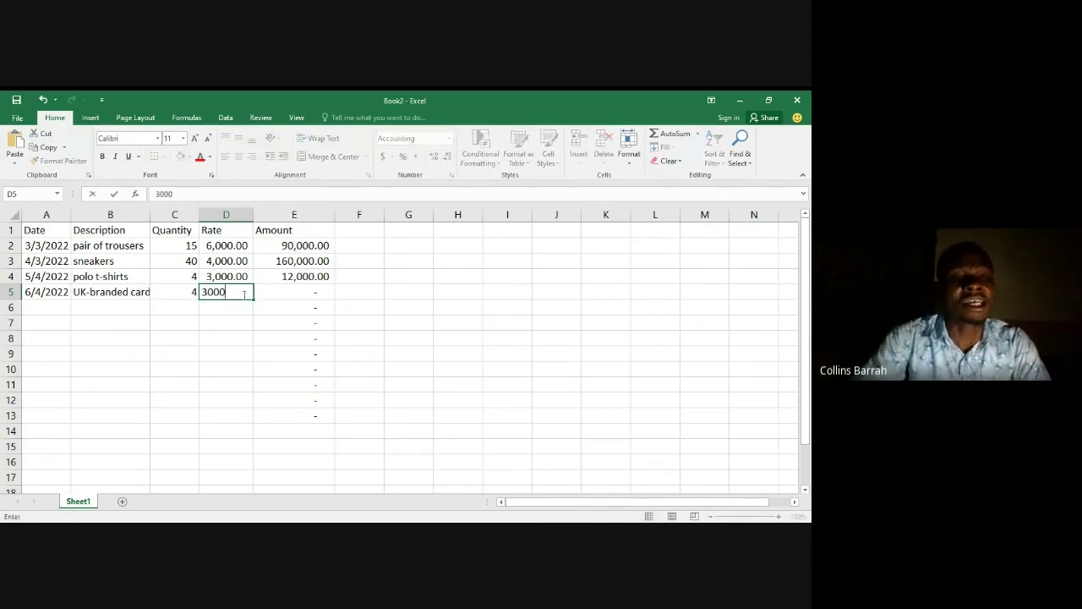
pyautogui.press('Return')
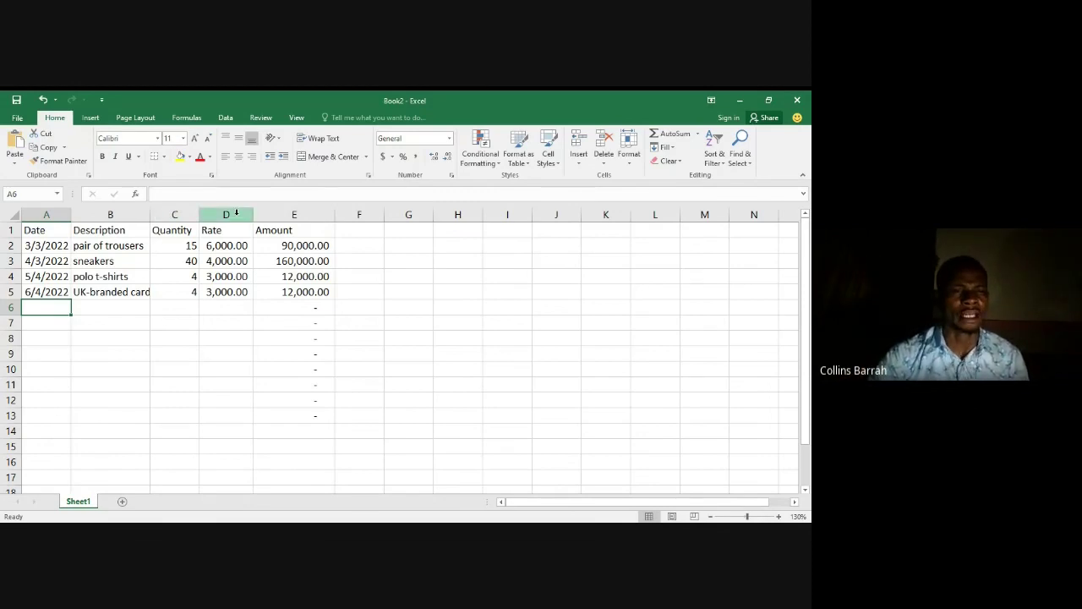
# - Try widening Description column B to fit the UK-branded cardigans entry, and undo the width change
pyautogui.click(142, 292)
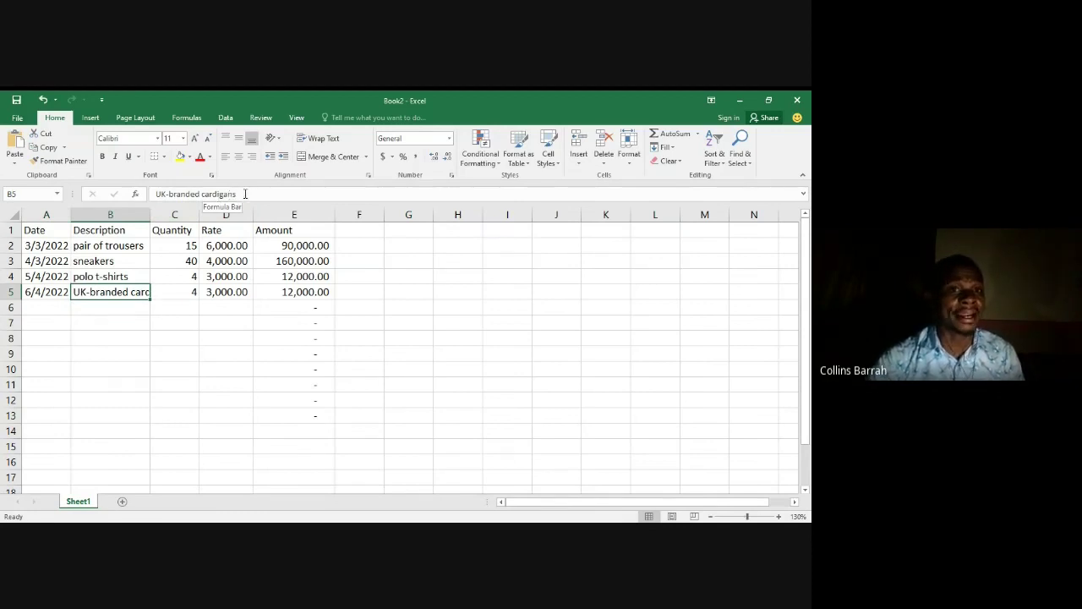
pyautogui.click(110, 305)
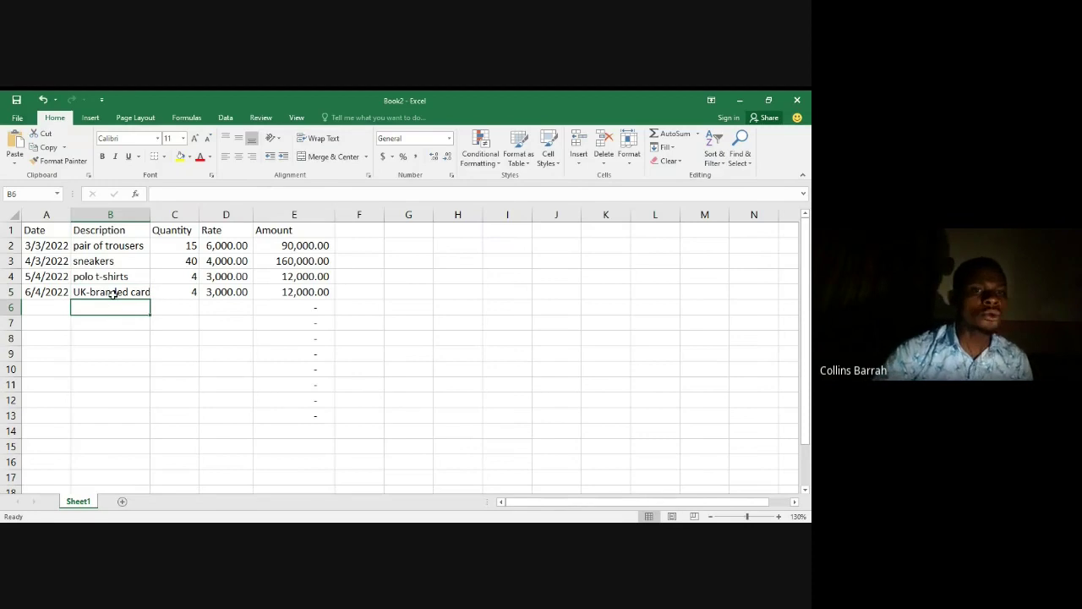
pyautogui.click(113, 291)
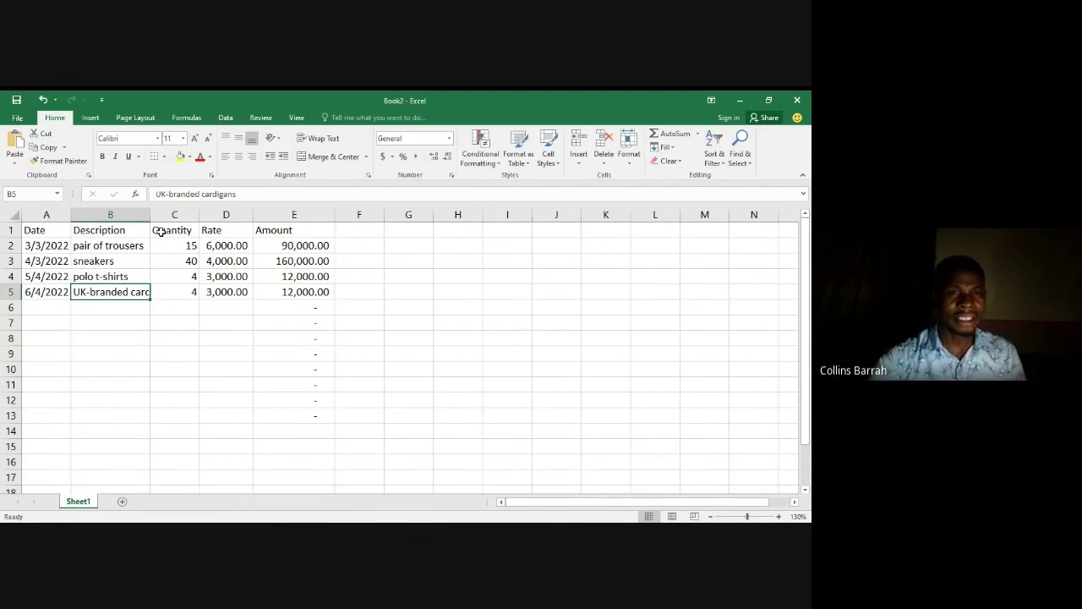
pyautogui.moveTo(151, 215); pyautogui.dragTo(190, 215)
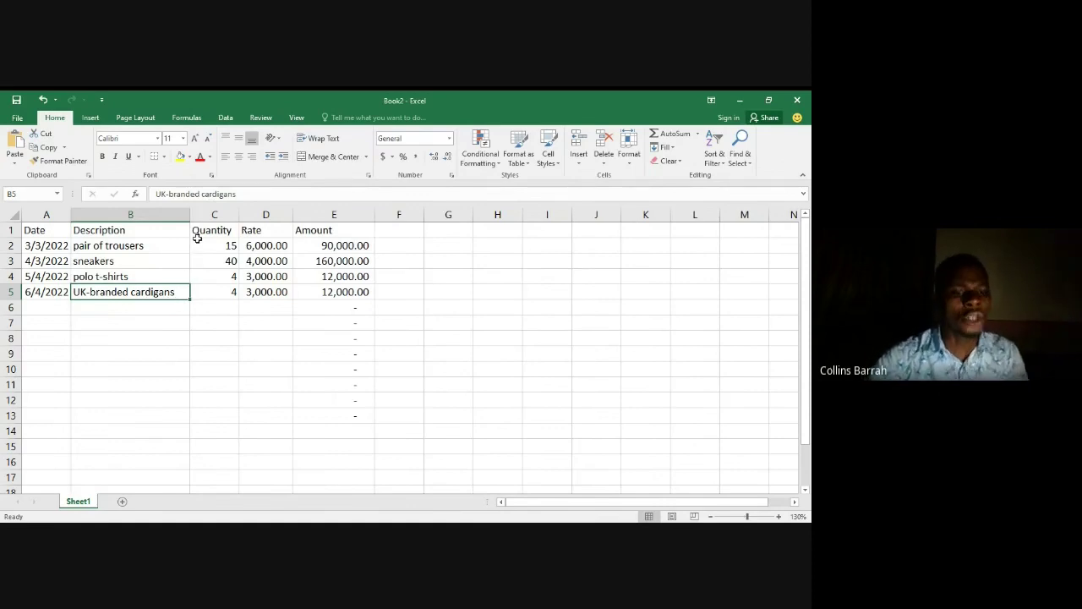
pyautogui.hotkey('ctrl', 'z')
pyautogui.hotkey('ctrl', 'z')
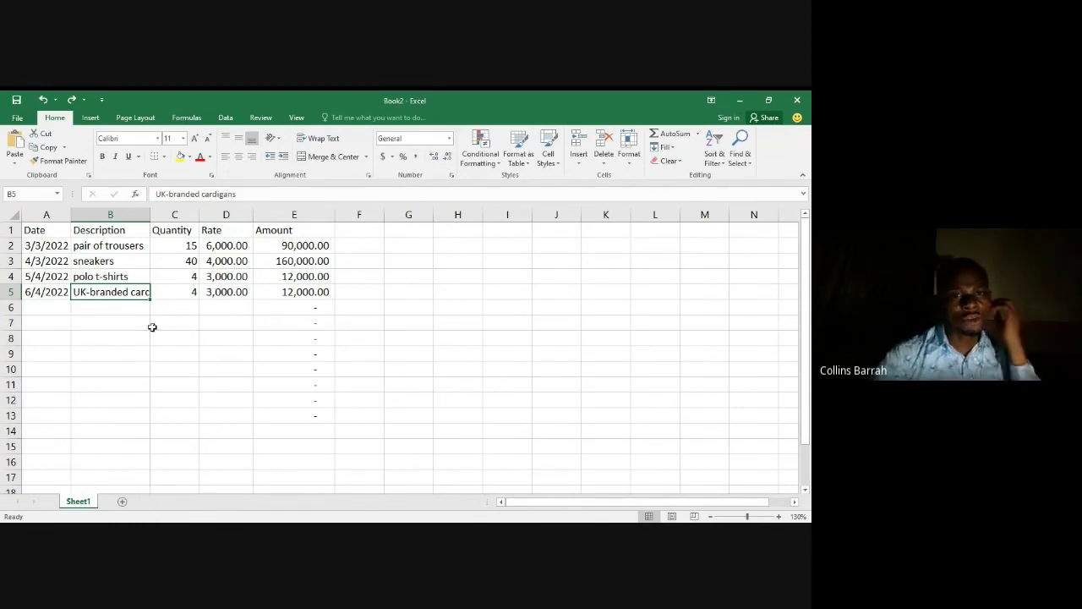
# - Enter the label TEXT WRAPPING in cell B11 below the sales records
pyautogui.click(108, 382)
pyautogui.write('T')
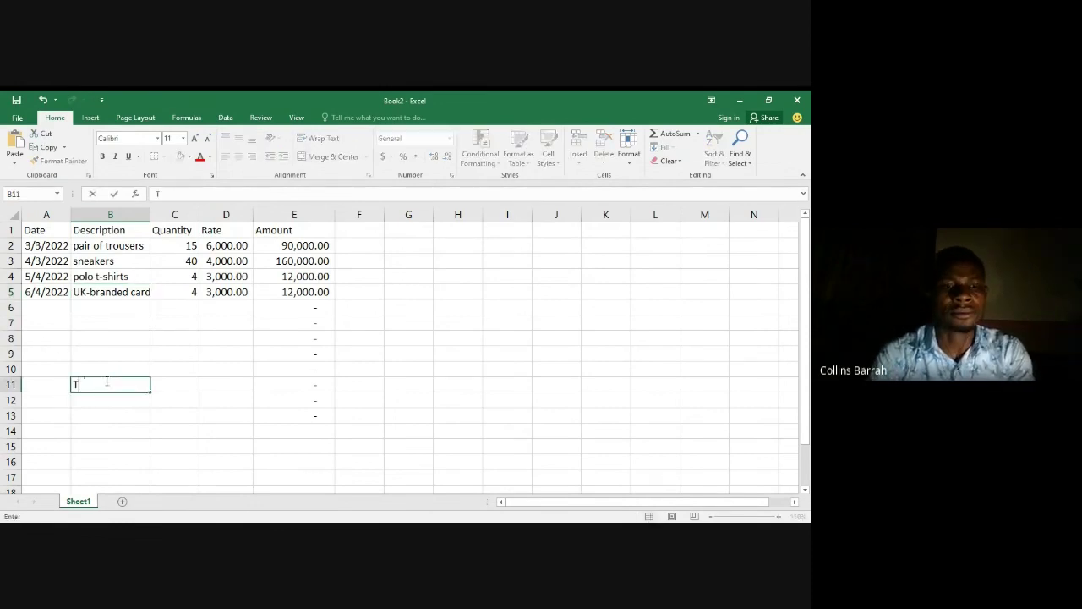
pyautogui.write('EXT WRAPPING')
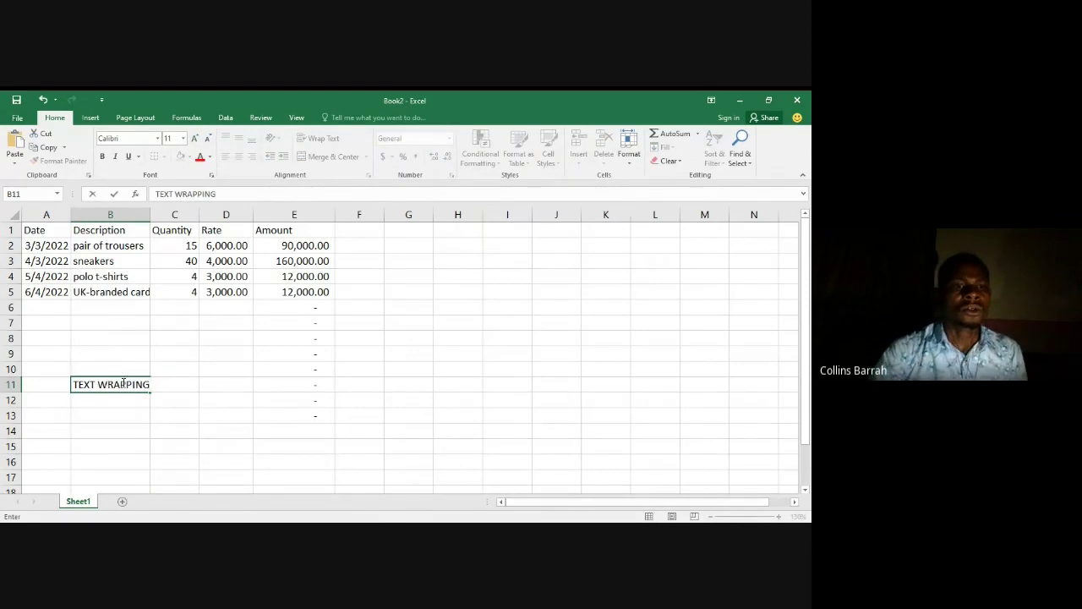
pyautogui.click(83, 414)
pyautogui.click(84, 392)
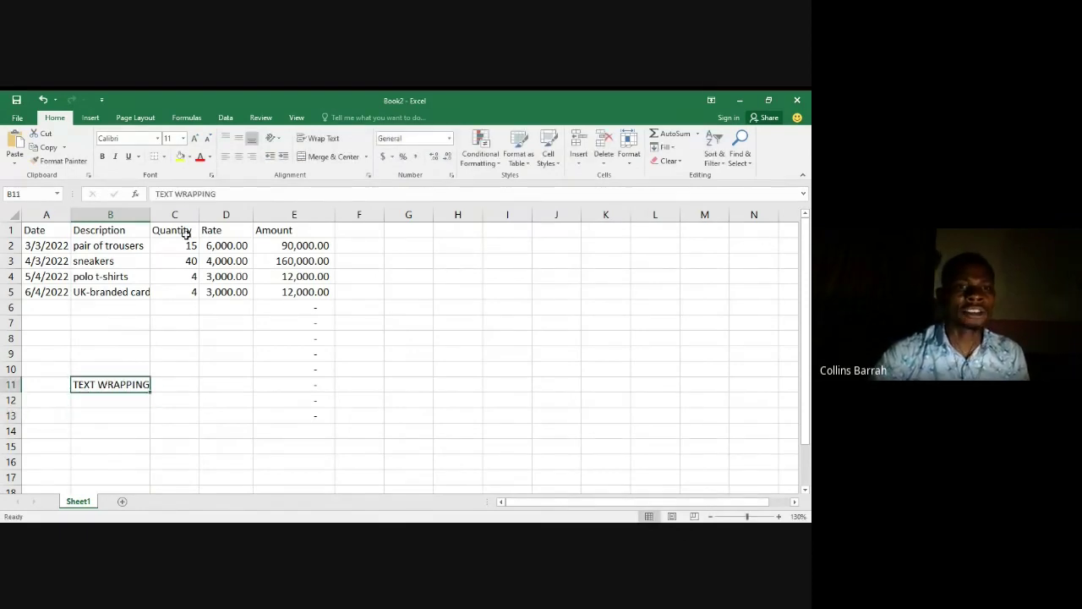
# - Enlarge the font size of the TEXT WRAPPING label in cell B11
pyautogui.click(183, 138)
pyautogui.click(169, 252)
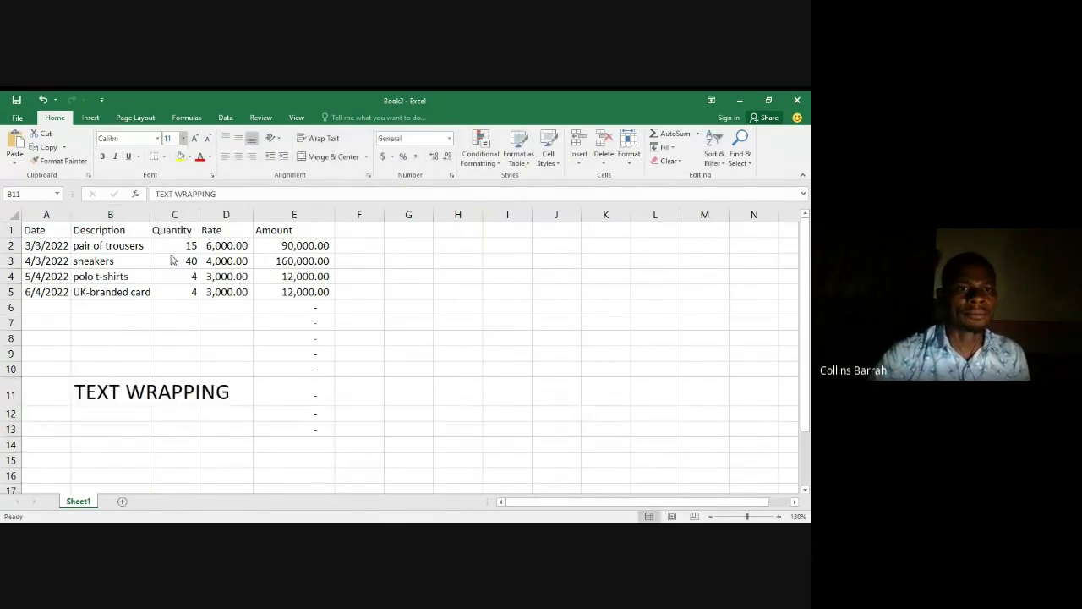
pyautogui.press('Down')
pyautogui.press('Down')
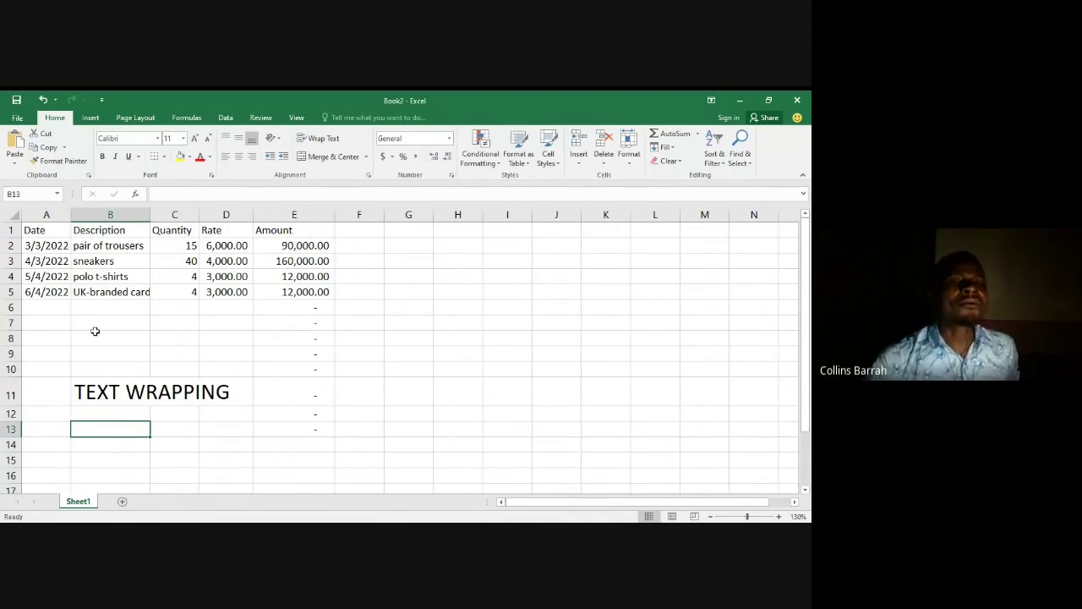
# - Apply Wrap Text to the UK-branded cardigans description in cell B5
pyautogui.click(88, 291)
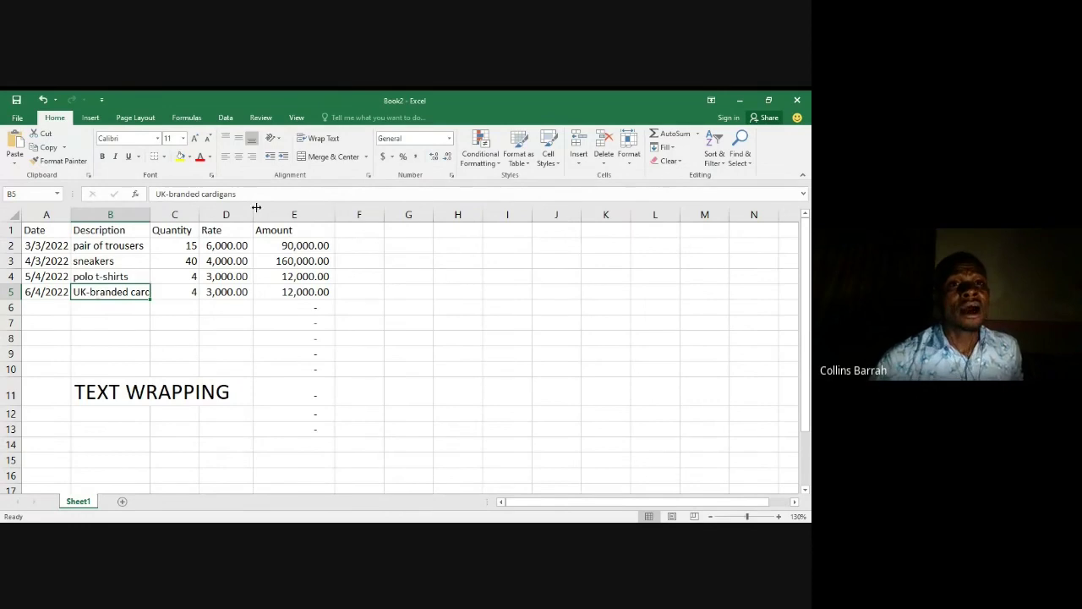
pyautogui.click(321, 139)
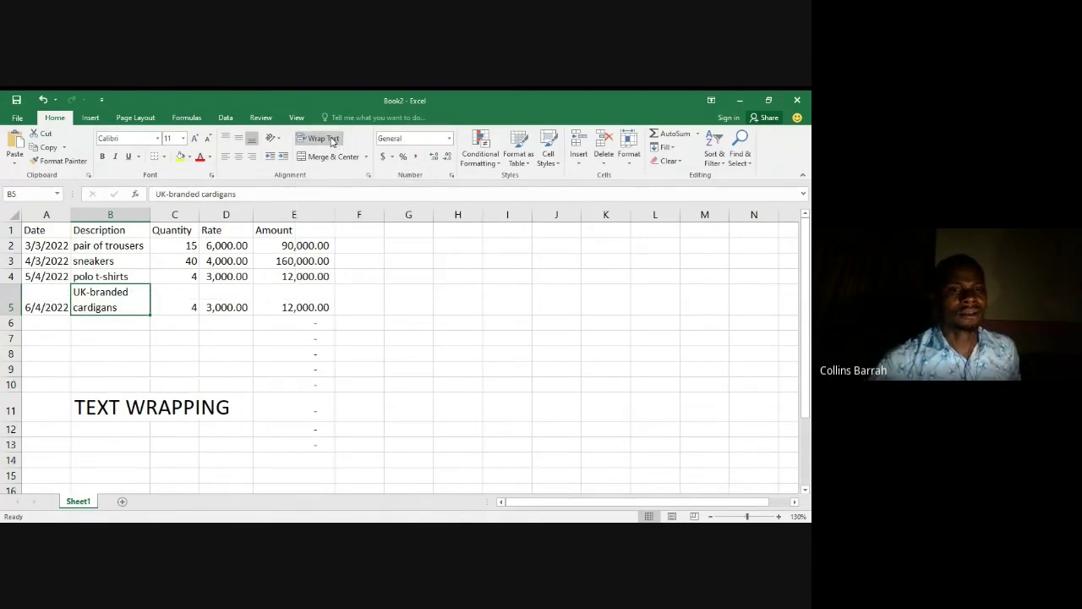
pyautogui.click(125, 355)
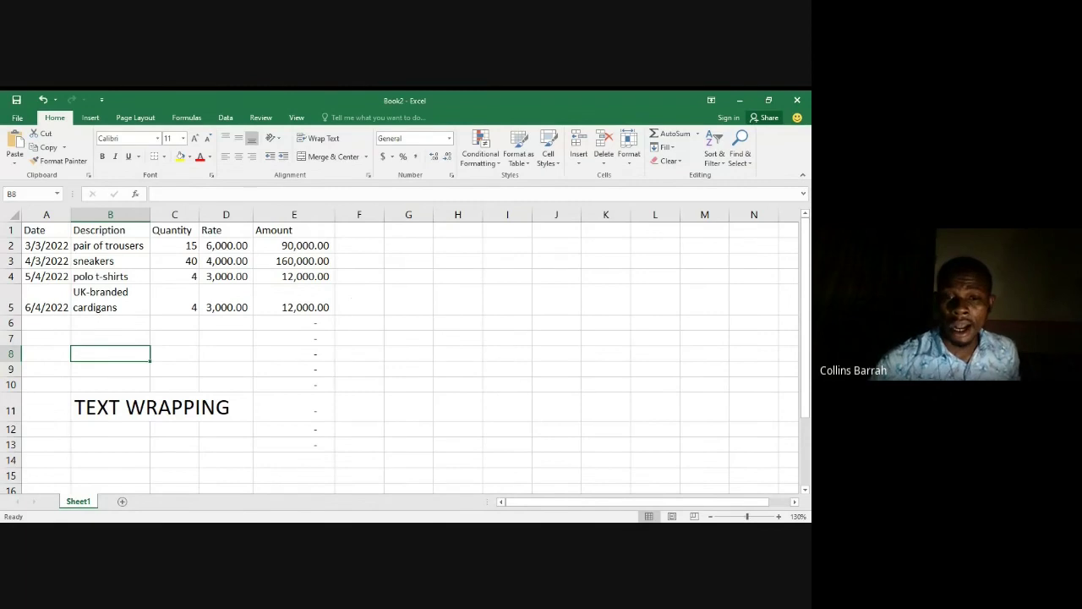
pyautogui.hotkey('alt', 'Tab')
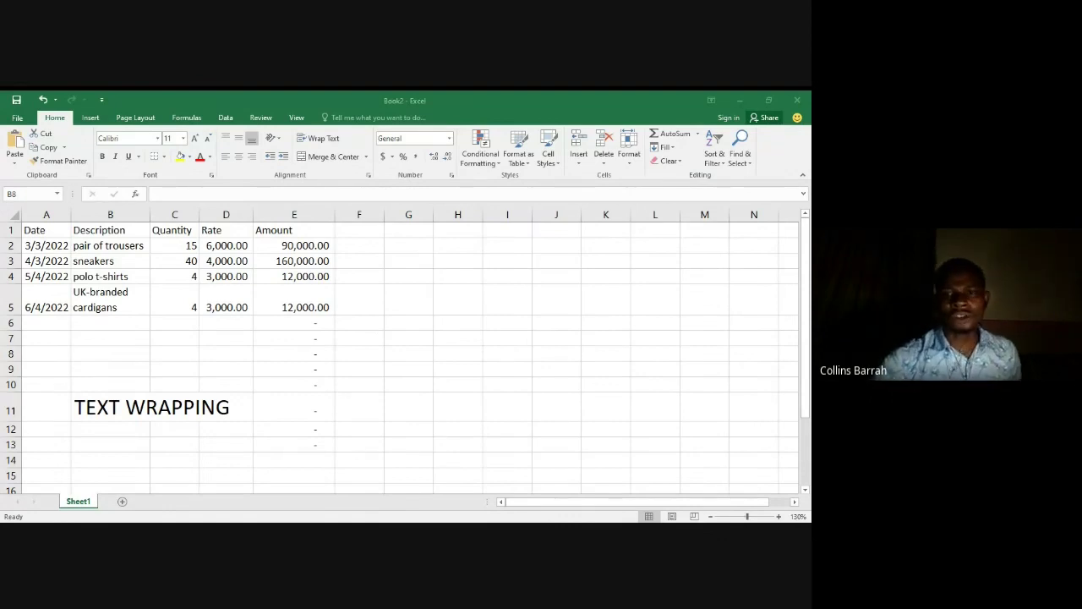
pyautogui.hotkey('alt', 'Tab')
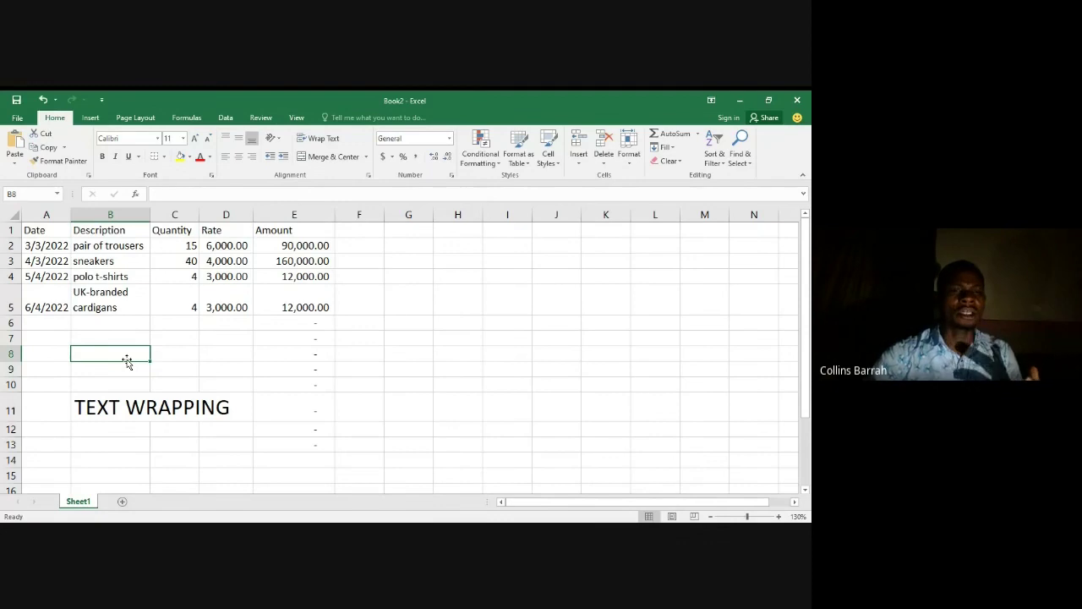
pyautogui.moveTo(35, 299); pyautogui.dragTo(287, 294)
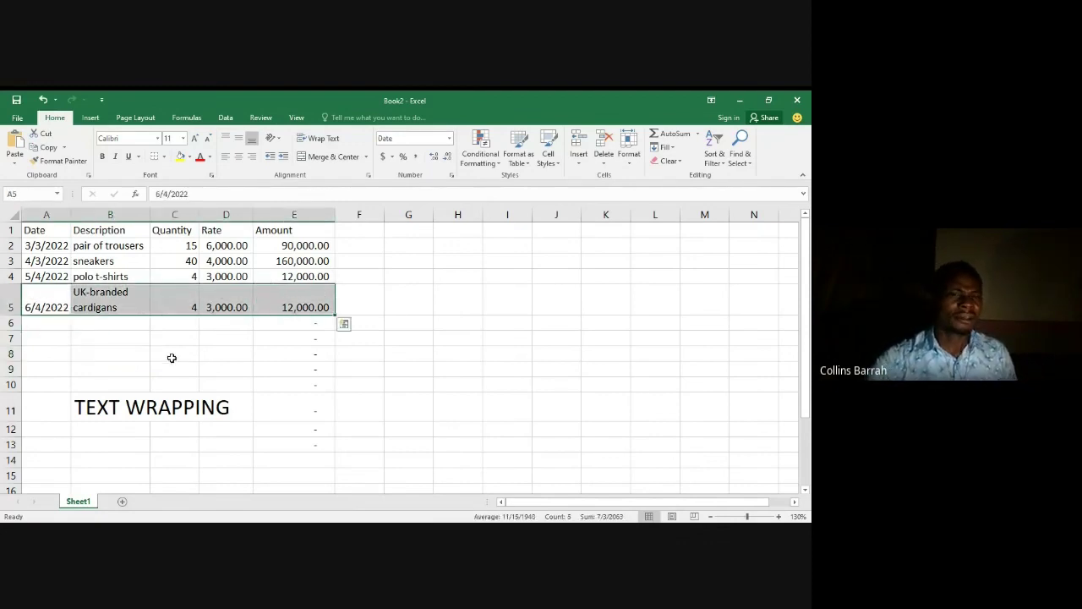
pyautogui.click(96, 328)
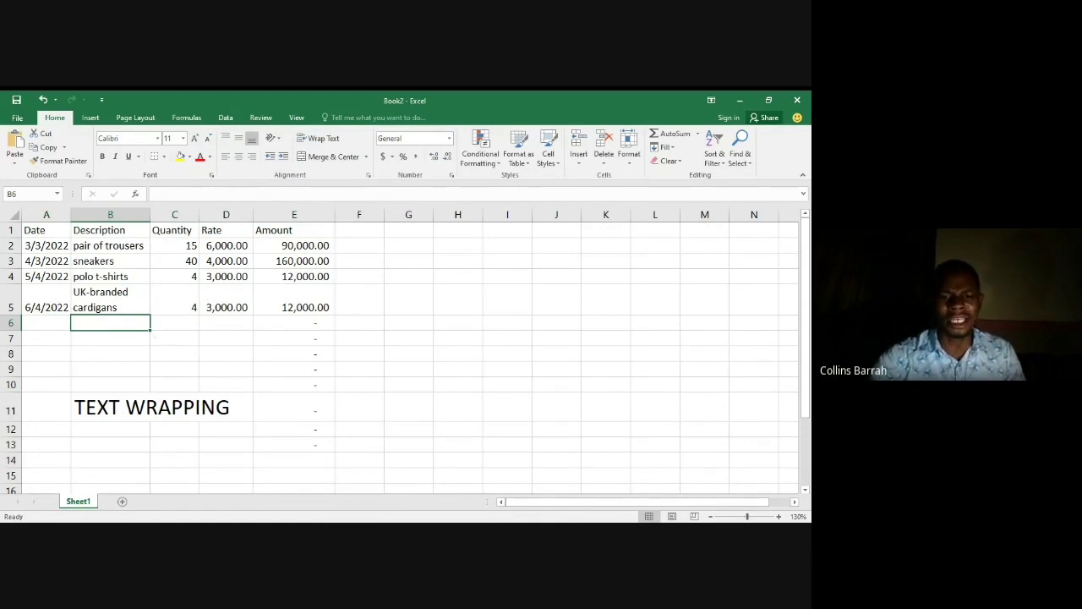
pyautogui.hotkey('alt', 'Tab')
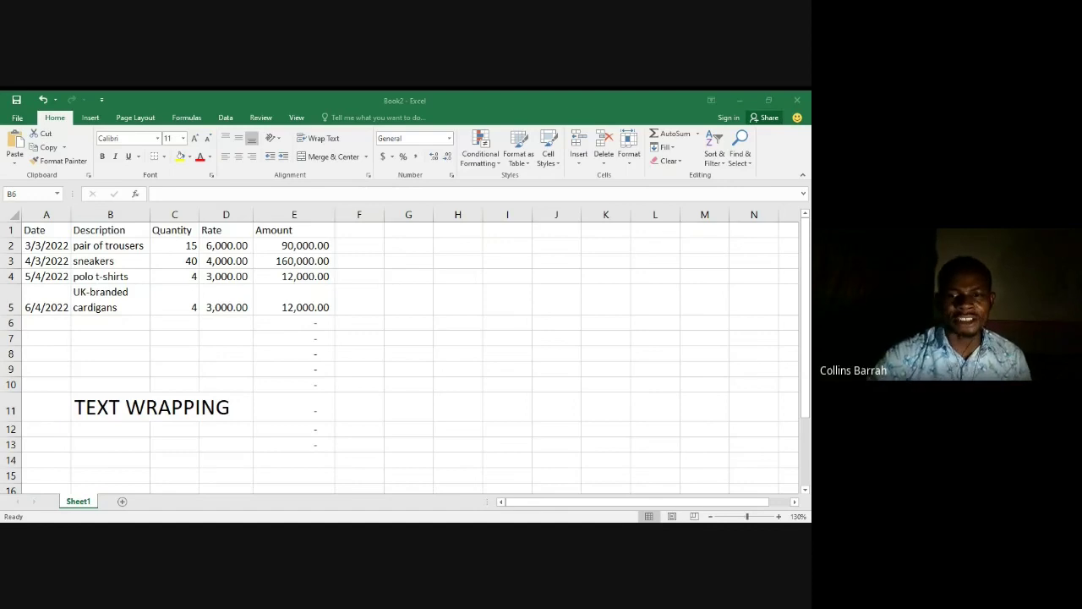
pyautogui.hotkey('alt', 'Tab')
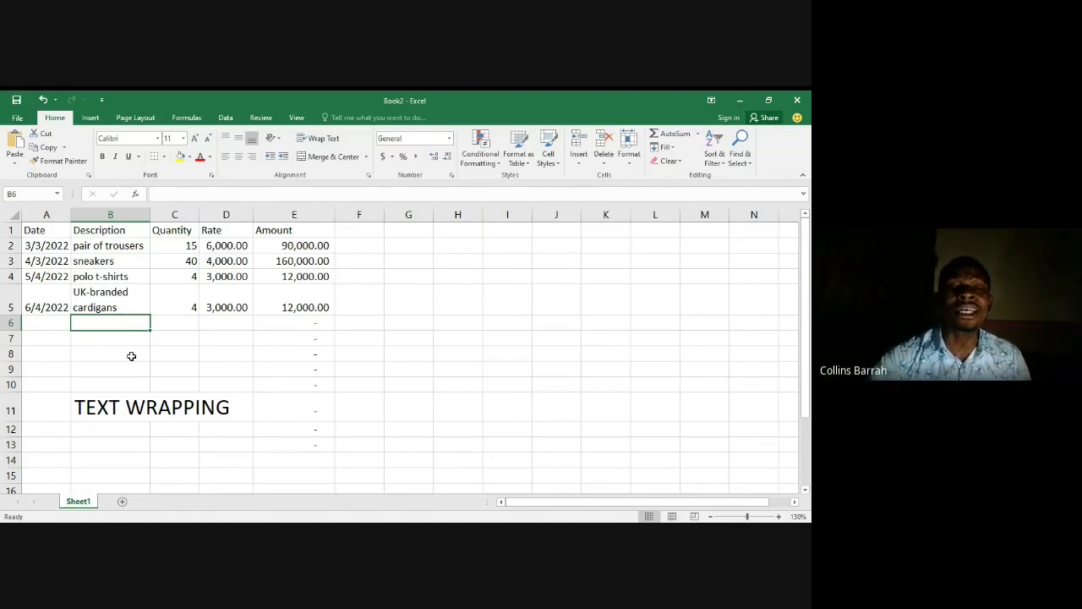
# - Replace the large label in cell B11 with TEXT ALIGNMENT
pyautogui.click(99, 409)
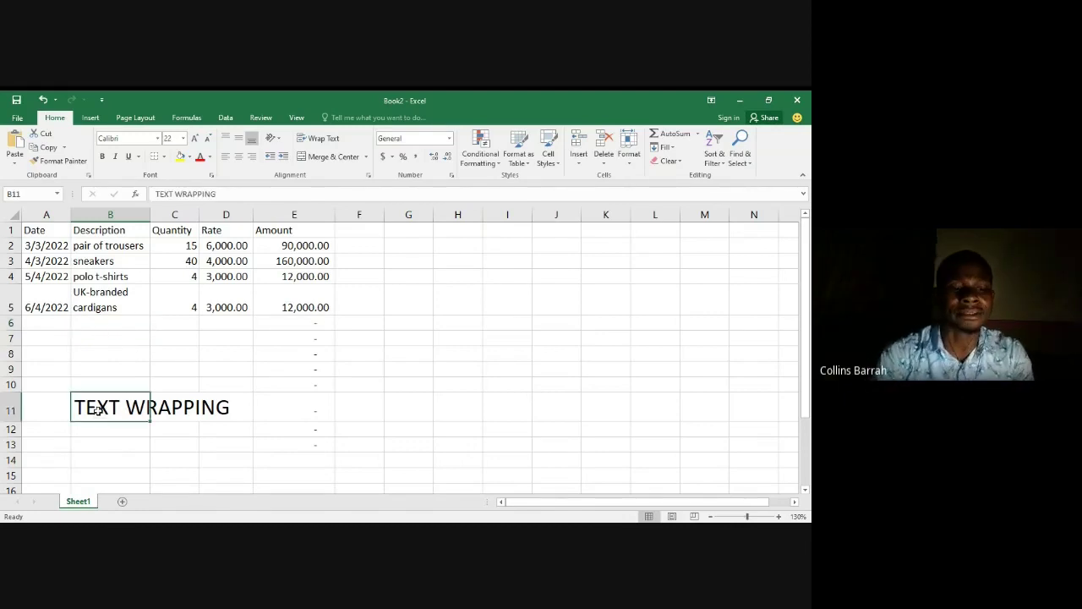
pyautogui.write('TEXT ALIGH')
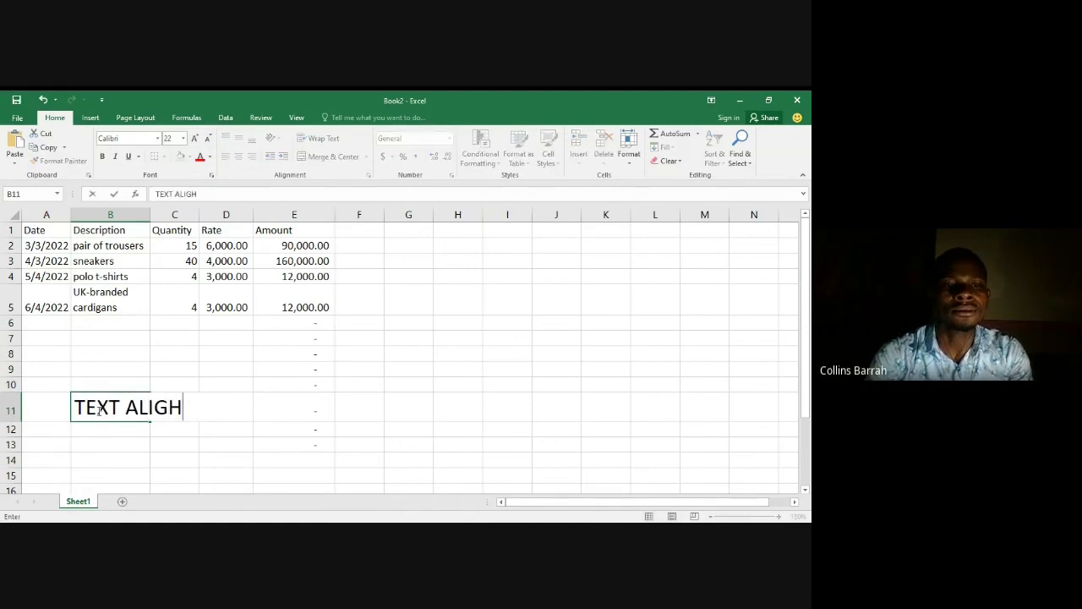
pyautogui.press('BackSpace')
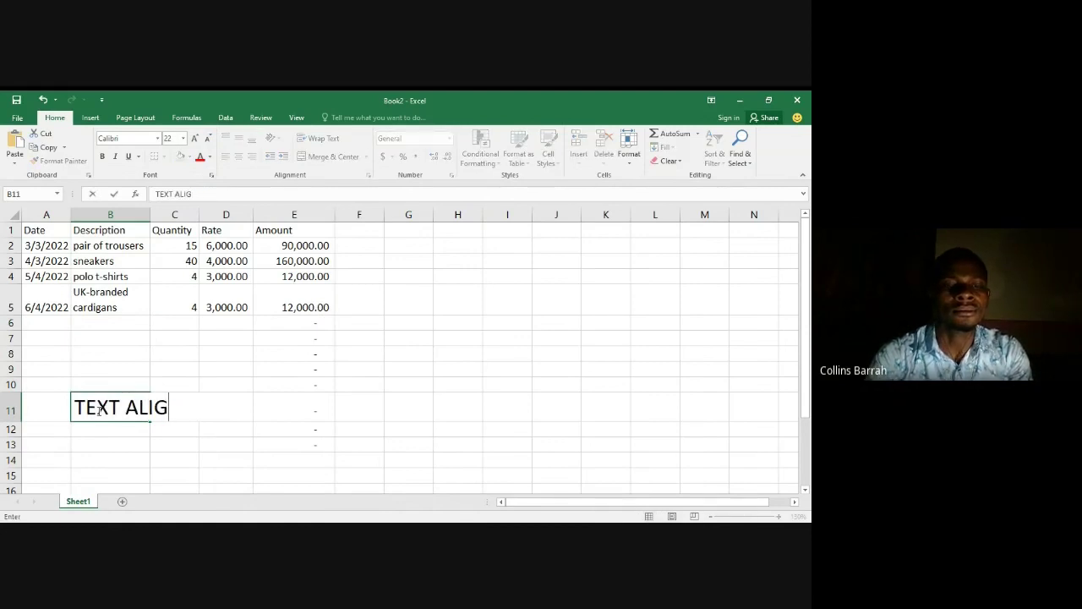
pyautogui.write('NMENT')
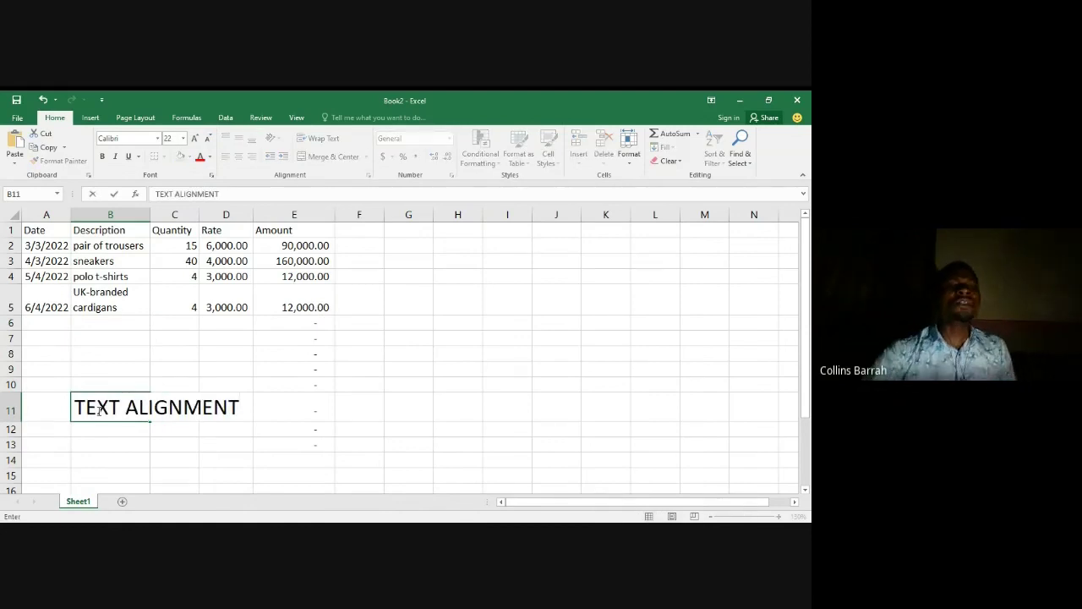
pyautogui.click(106, 441)
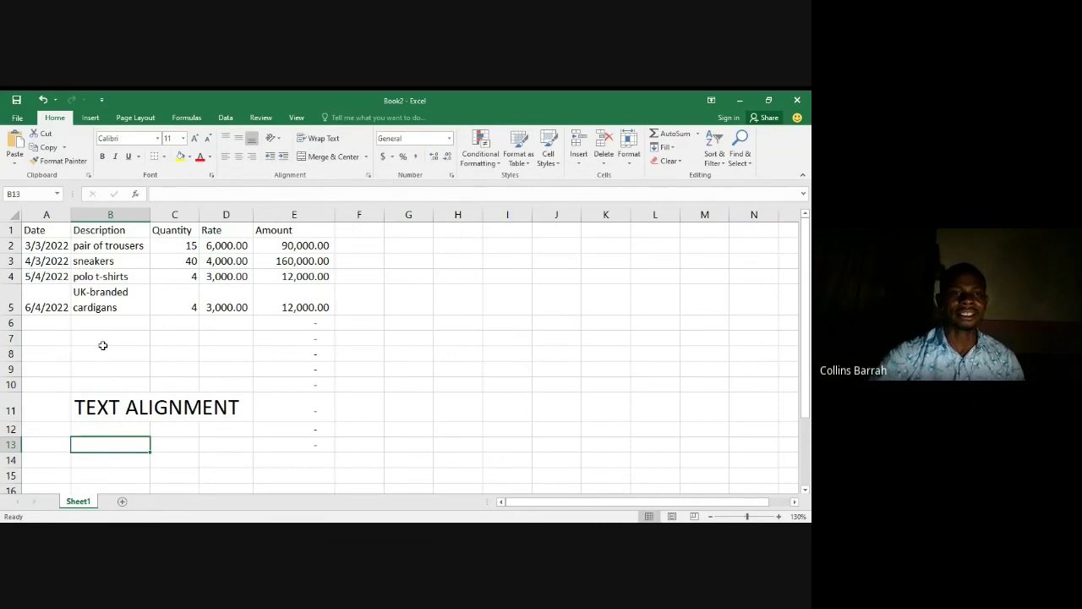
# - Top-align the UK-branded cardigans record in A5:E5, trying middle alignment before settling on top alignment
pyautogui.moveTo(41, 300); pyautogui.dragTo(294, 297)
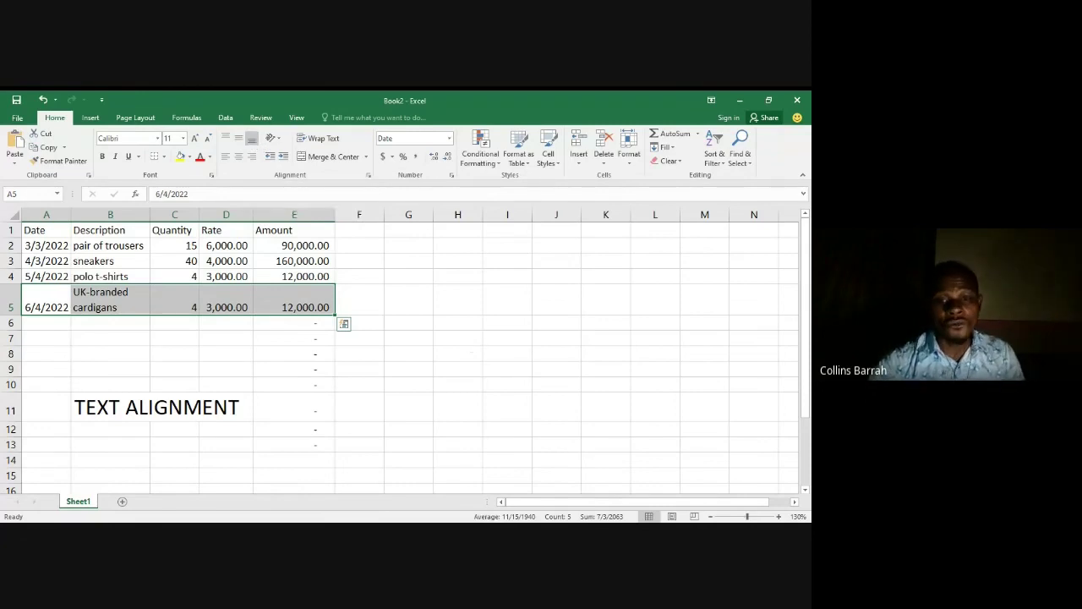
pyautogui.hotkey('alt', 'Tab')
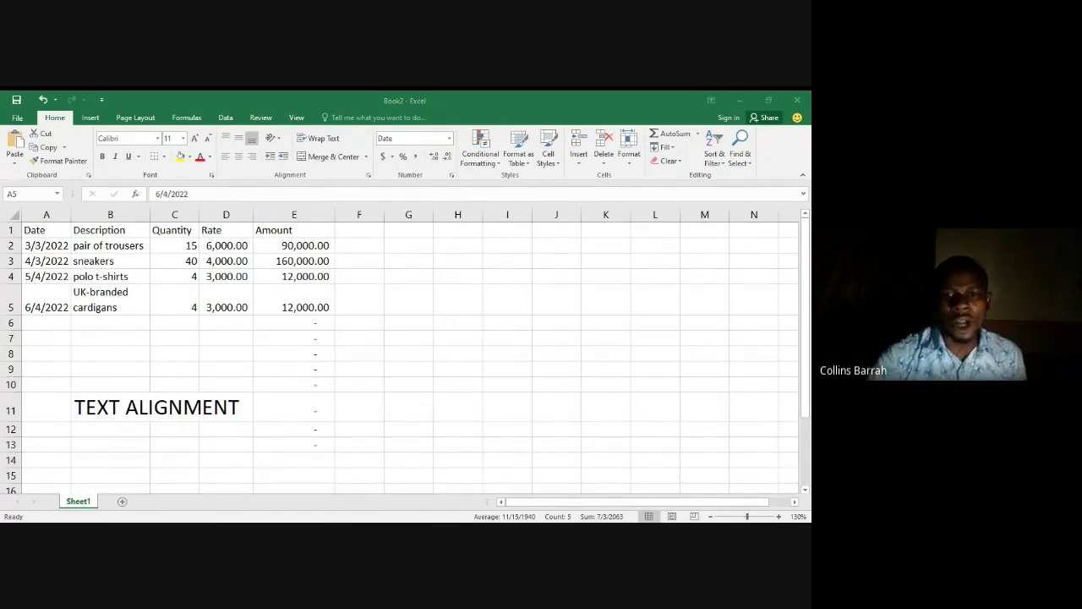
pyautogui.hotkey('alt', 'Tab')
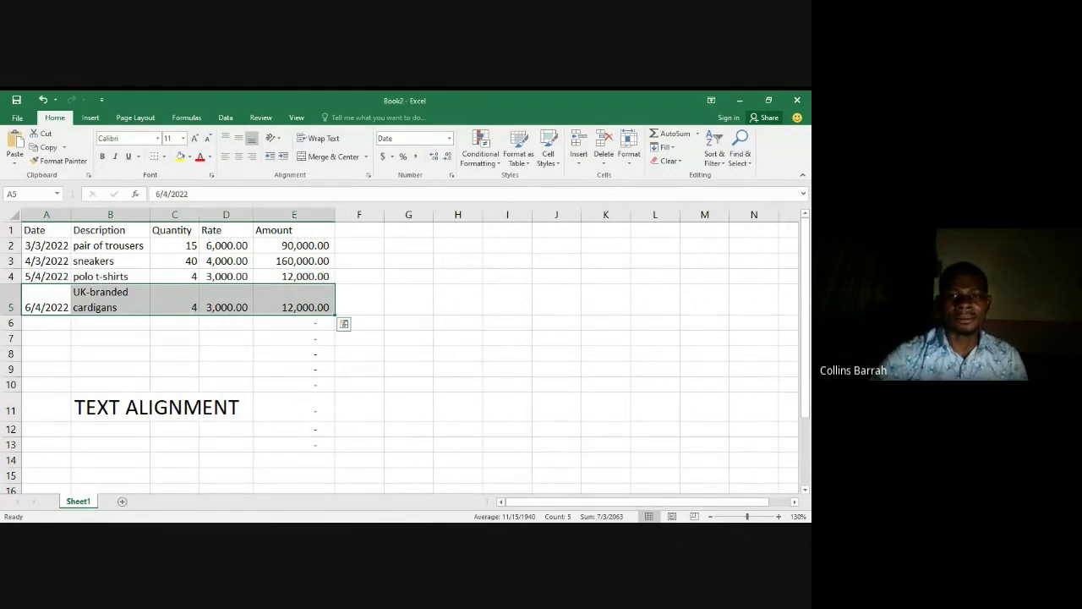
pyautogui.hotkey('alt', 'Tab')
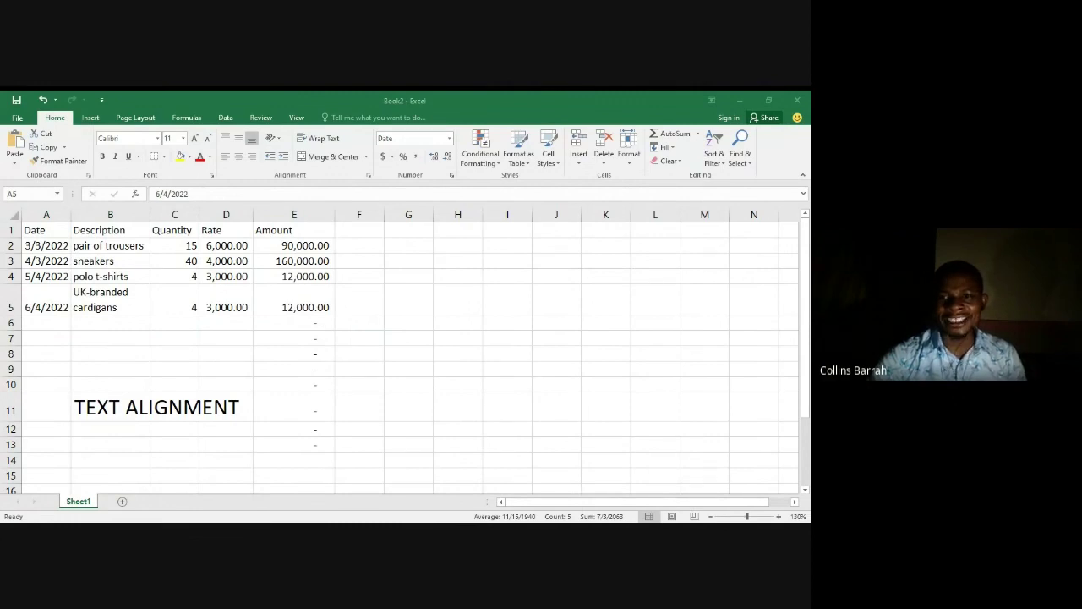
pyautogui.hotkey('alt', 'Tab')
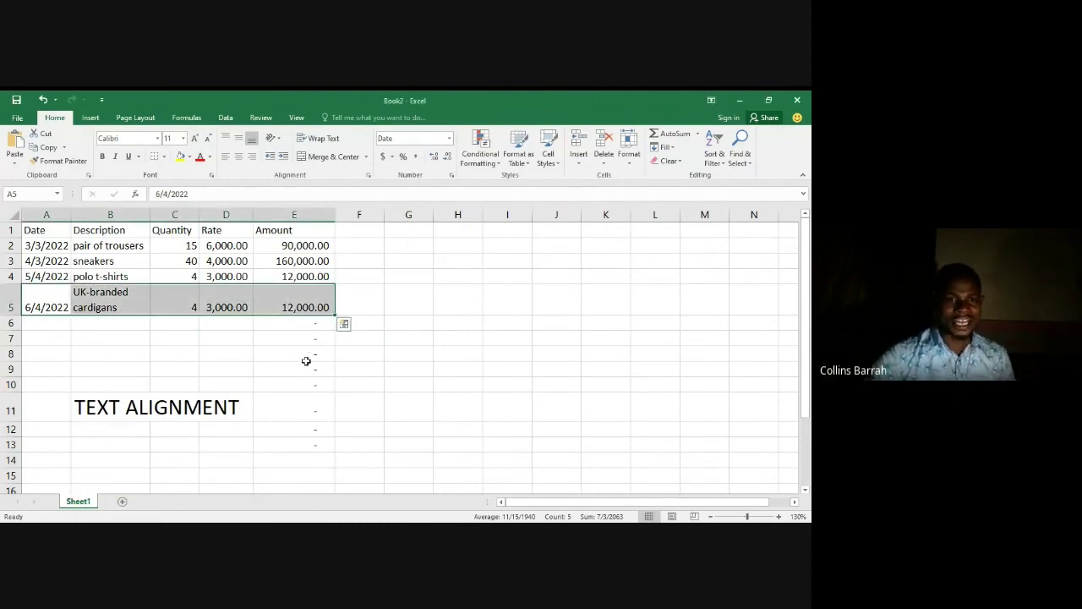
pyautogui.click(227, 140)
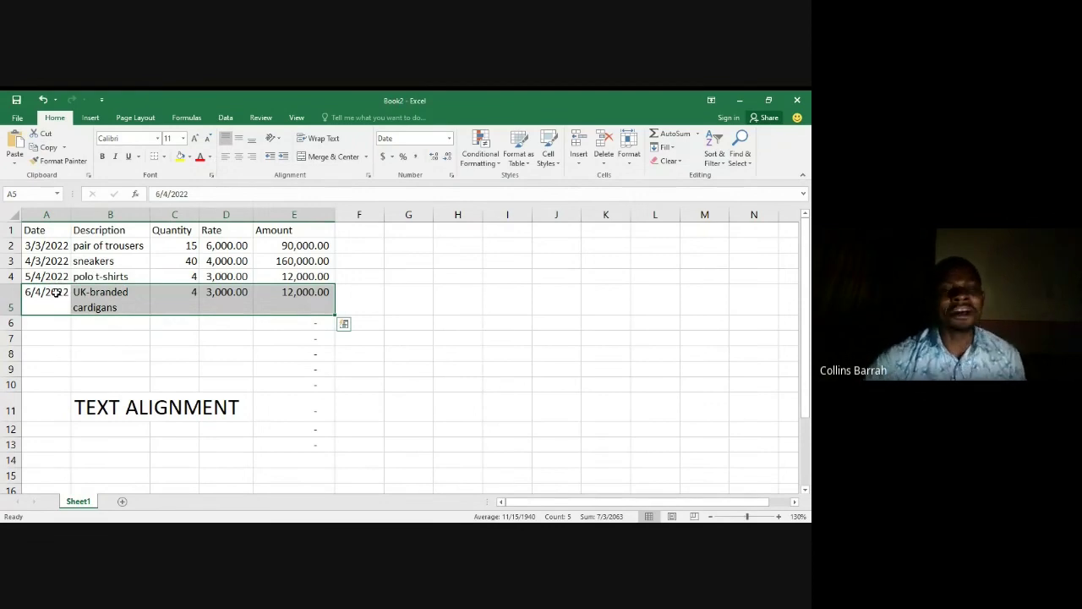
pyautogui.click(239, 140)
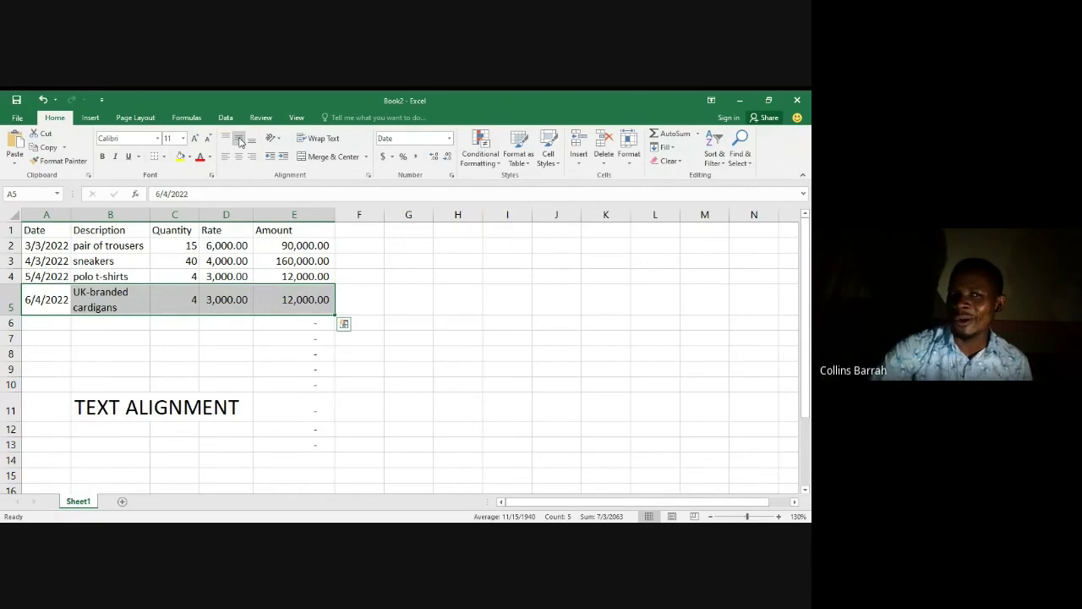
pyautogui.click(228, 138)
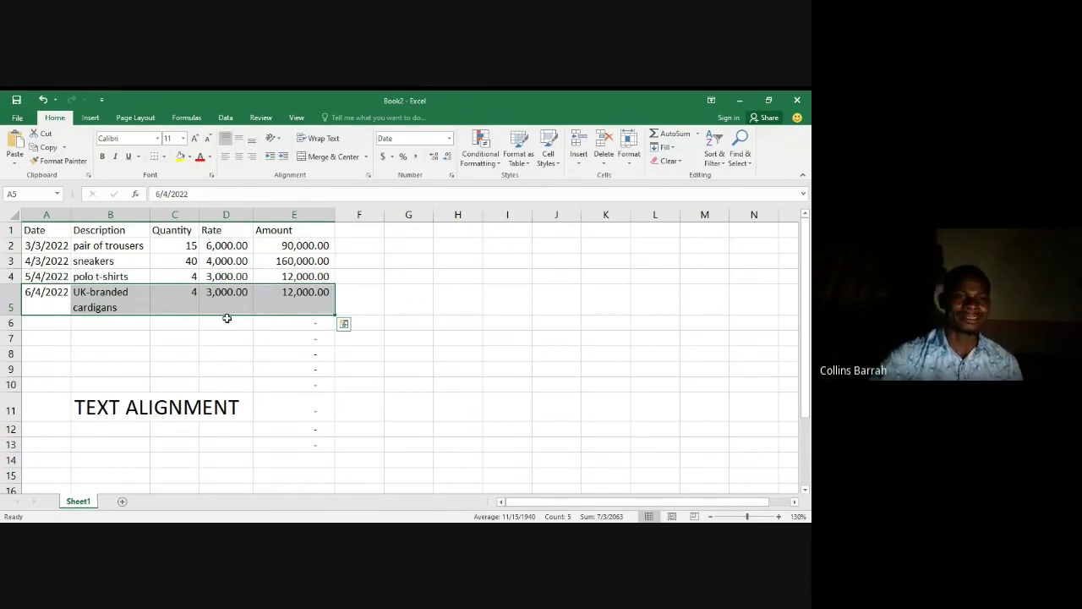
pyautogui.click(182, 342)
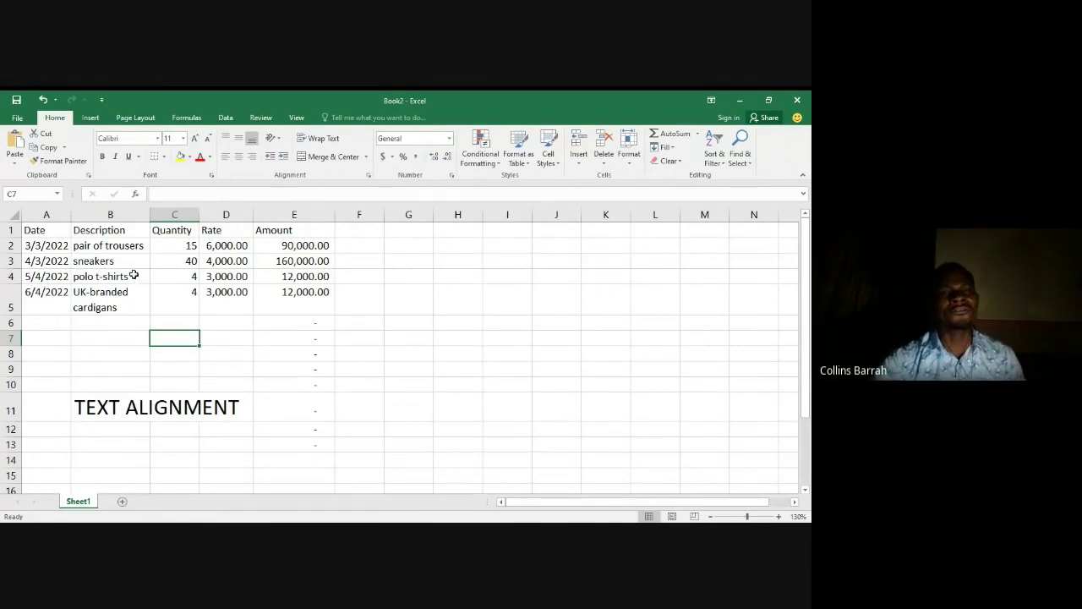
# - Check how the sales record without borders looks in the print preview, and return to the worksheet
pyautogui.click(110, 303)
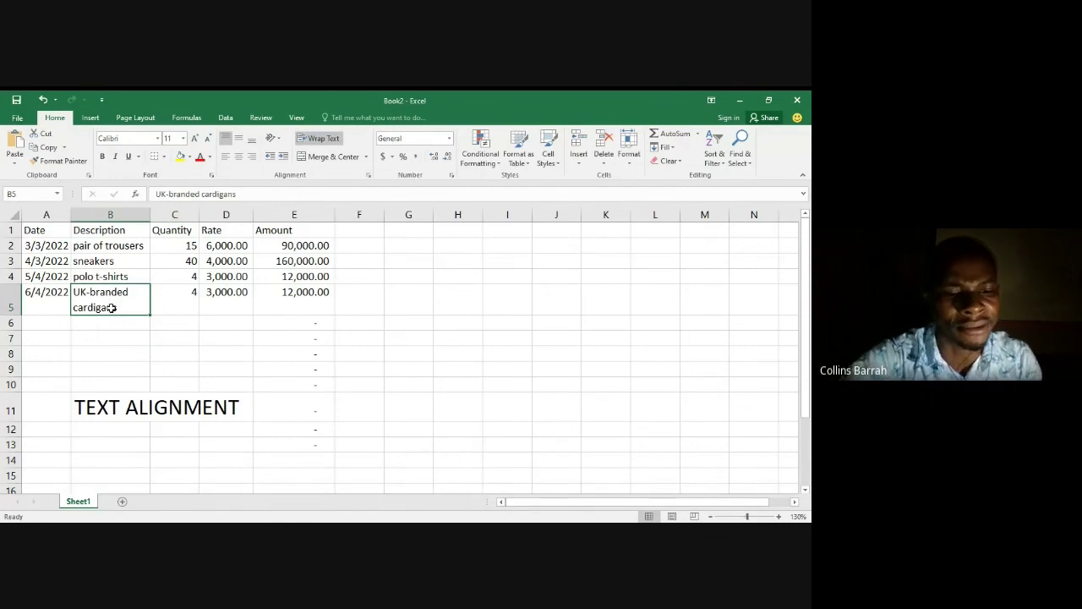
pyautogui.hotkey('ctrl', 'p')
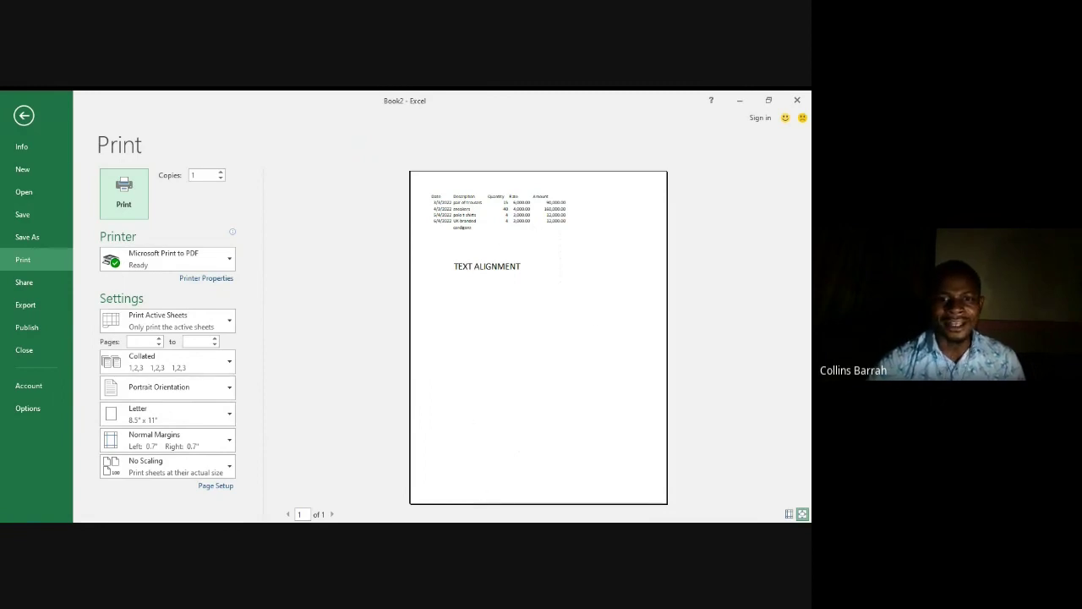
pyautogui.hotkey('alt', 'Tab')
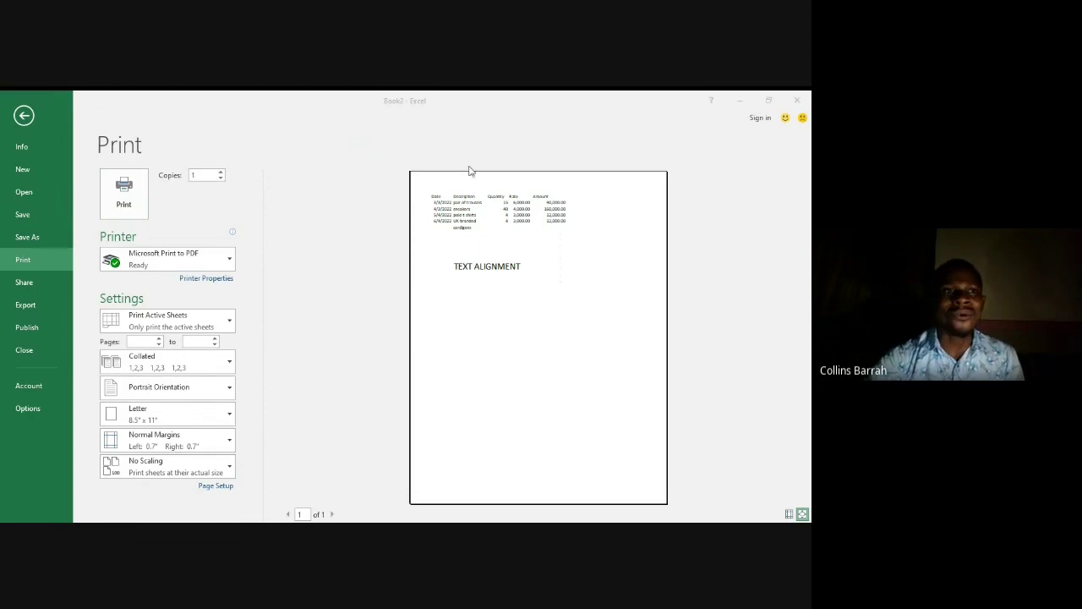
pyautogui.click(25, 118)
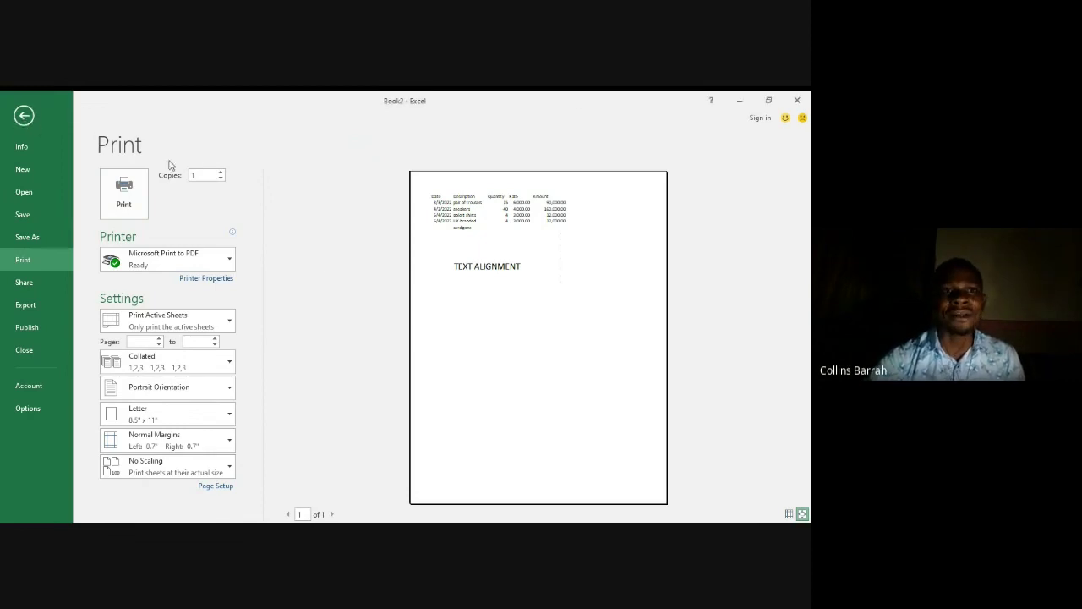
pyautogui.click(23, 115)
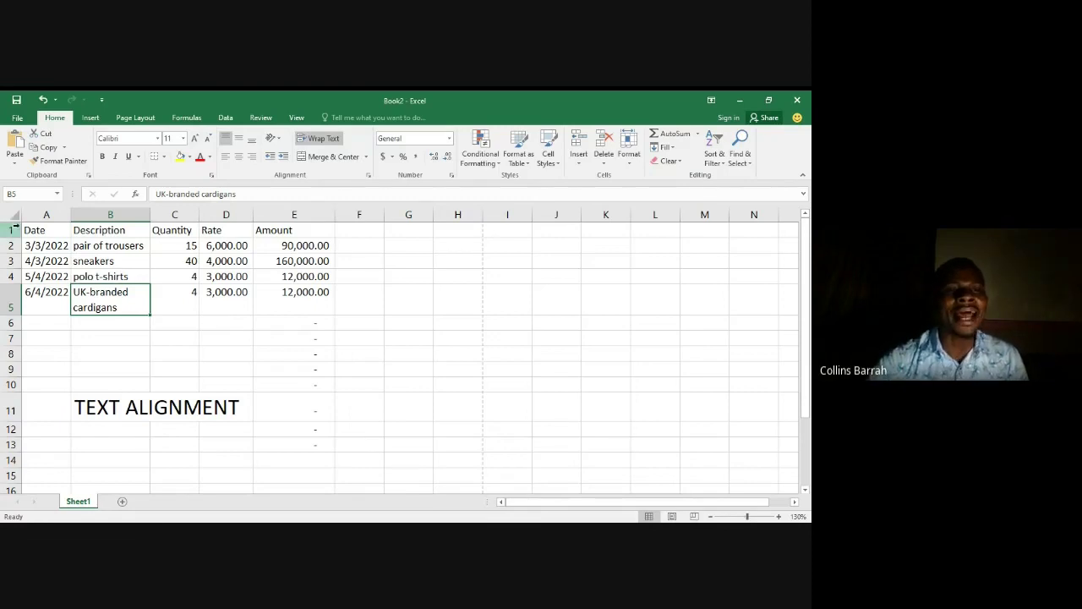
# - Apply All Borders to the sales table in A1:E5
pyautogui.click(45, 230)
pyautogui.moveTo(44, 230); pyautogui.dragTo(283, 301)
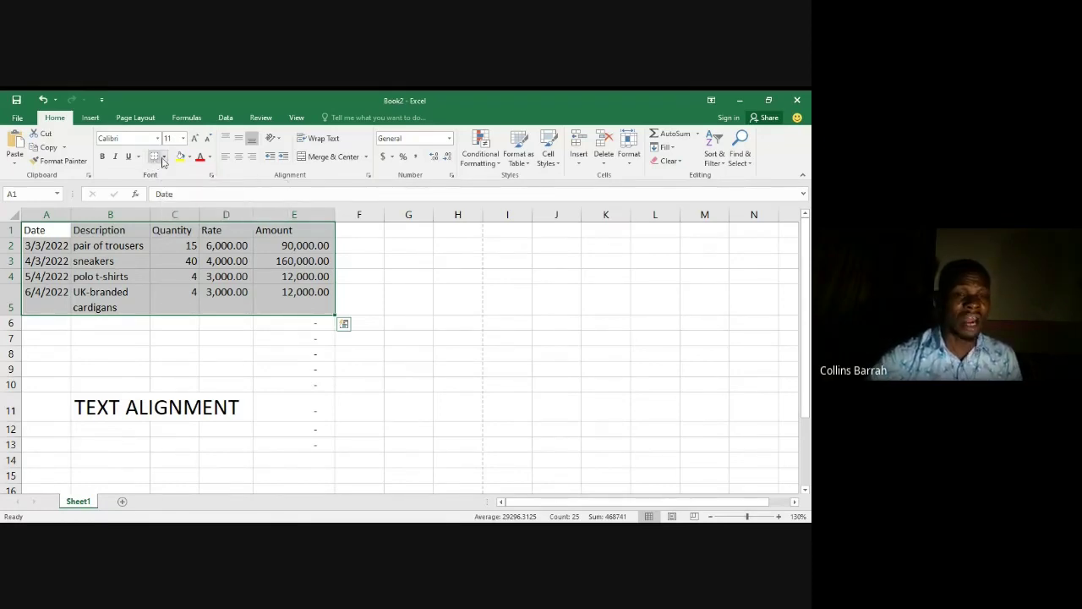
pyautogui.click(165, 157)
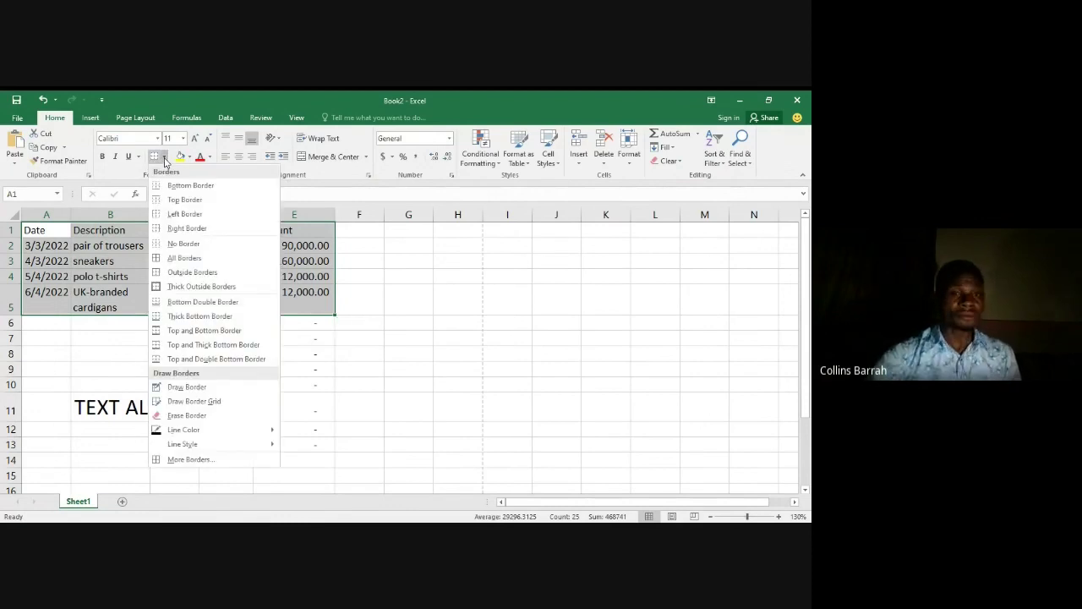
pyautogui.click(209, 262)
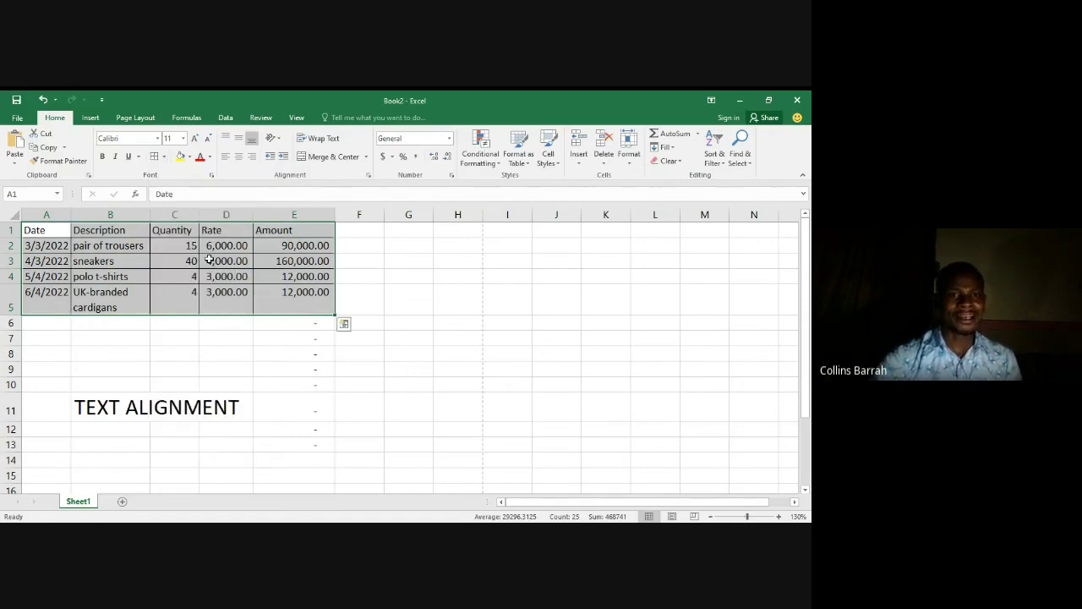
pyautogui.click(186, 333)
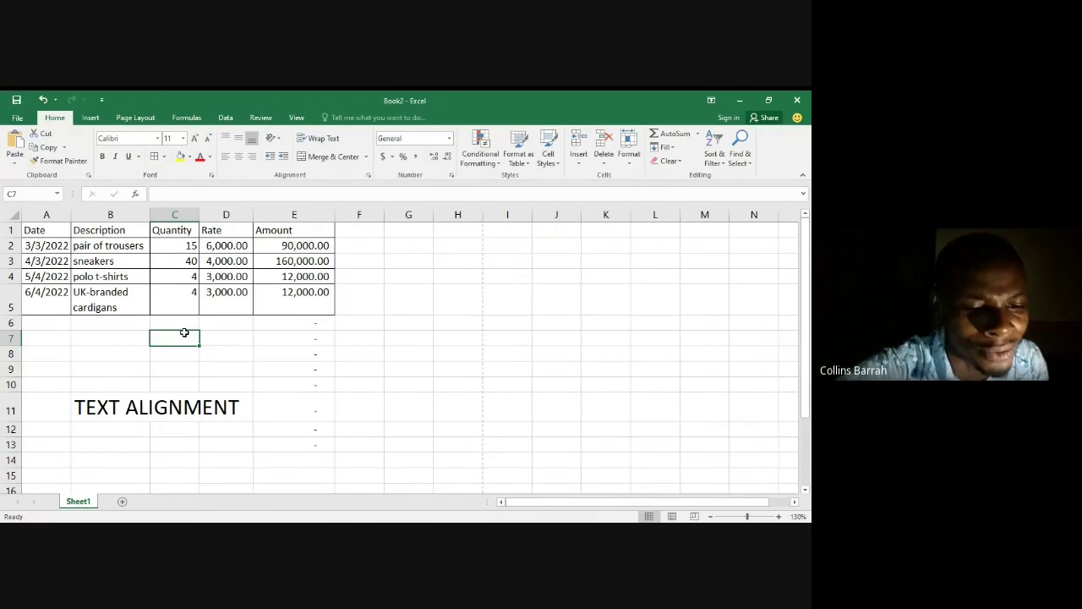
# - Check the bordered sales table in the print preview and return to the worksheet
pyautogui.hotkey('ctrl', 'p')
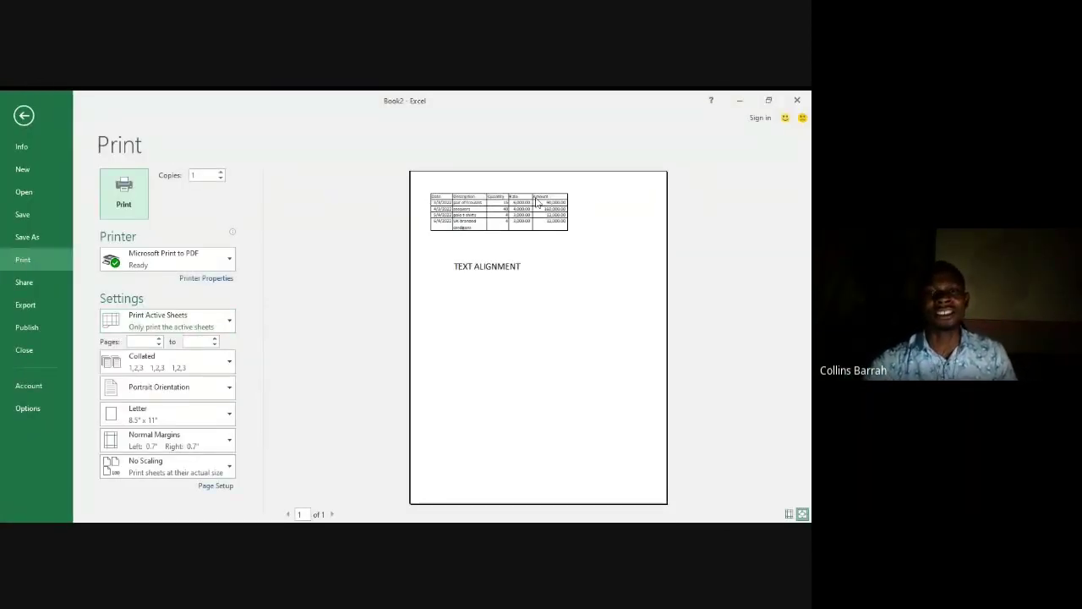
pyautogui.click(24, 115)
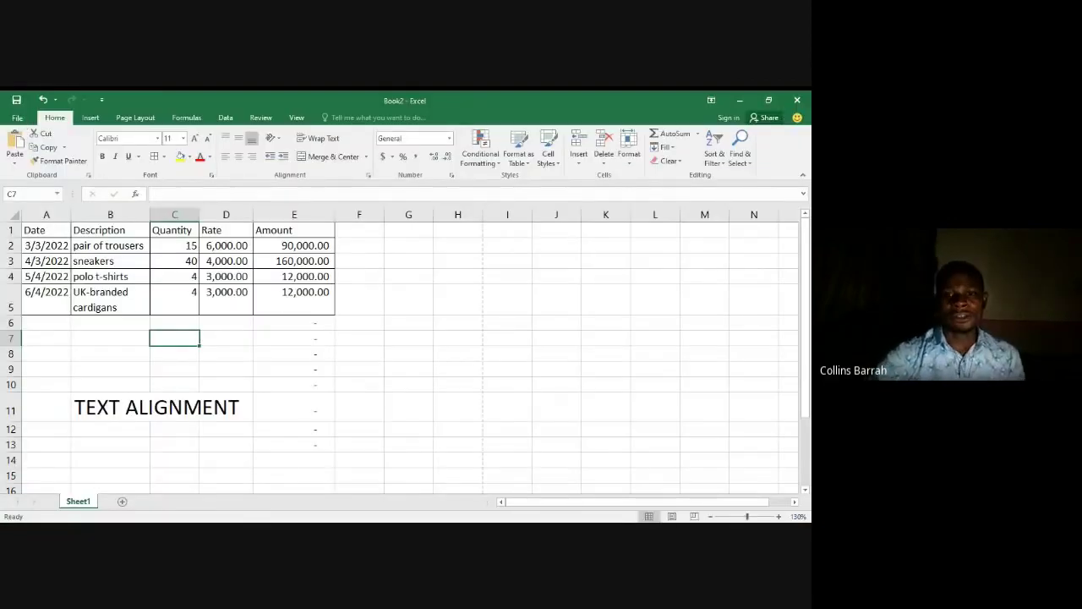
pyautogui.hotkey('alt', 'Tab')
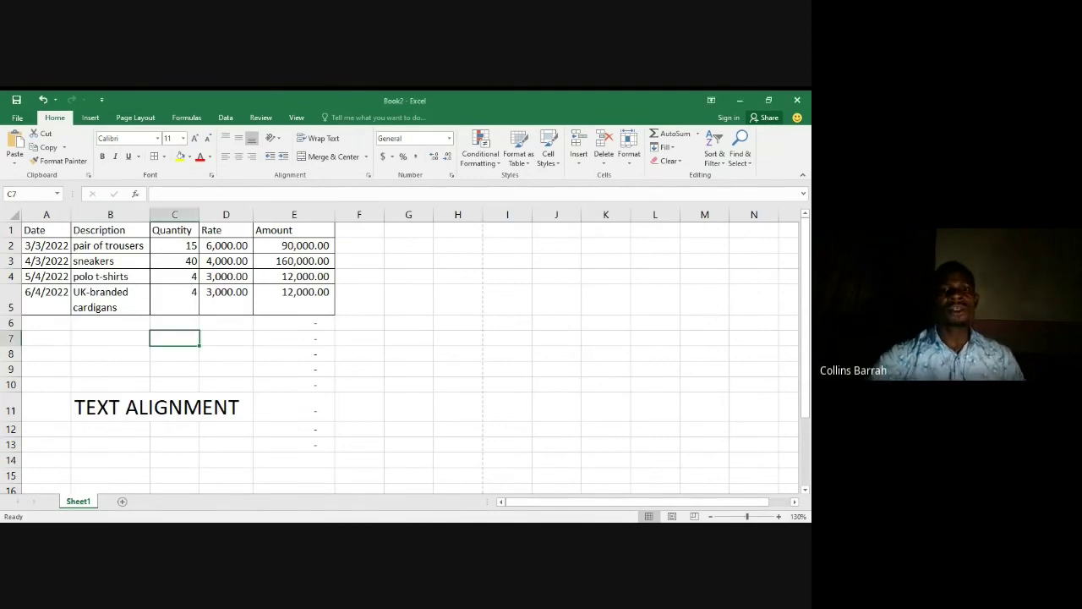
pyautogui.click(128, 339)
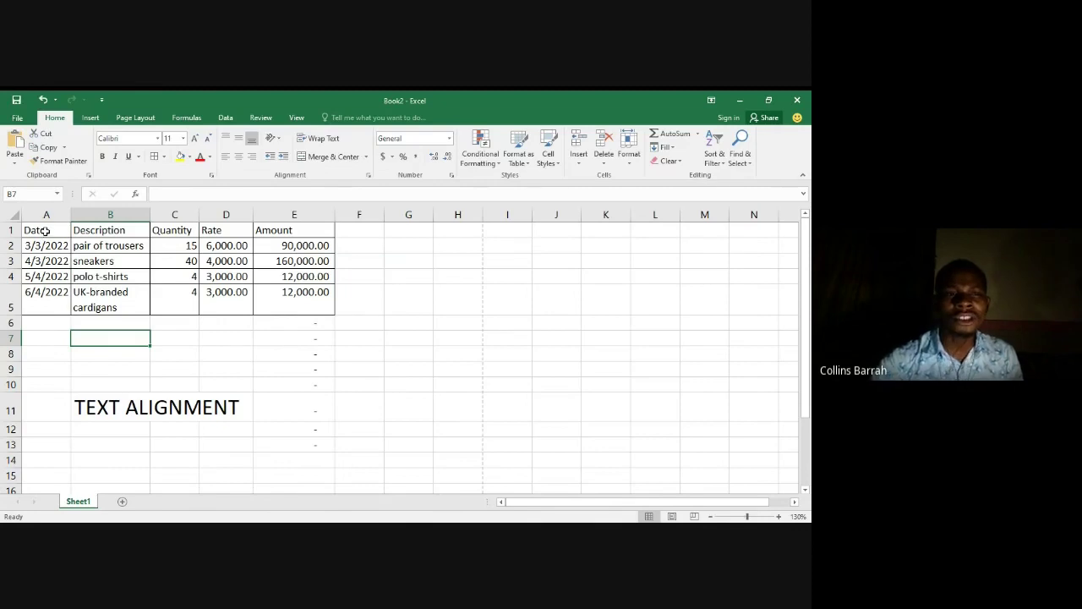
pyautogui.moveTo(46, 232); pyautogui.dragTo(304, 317)
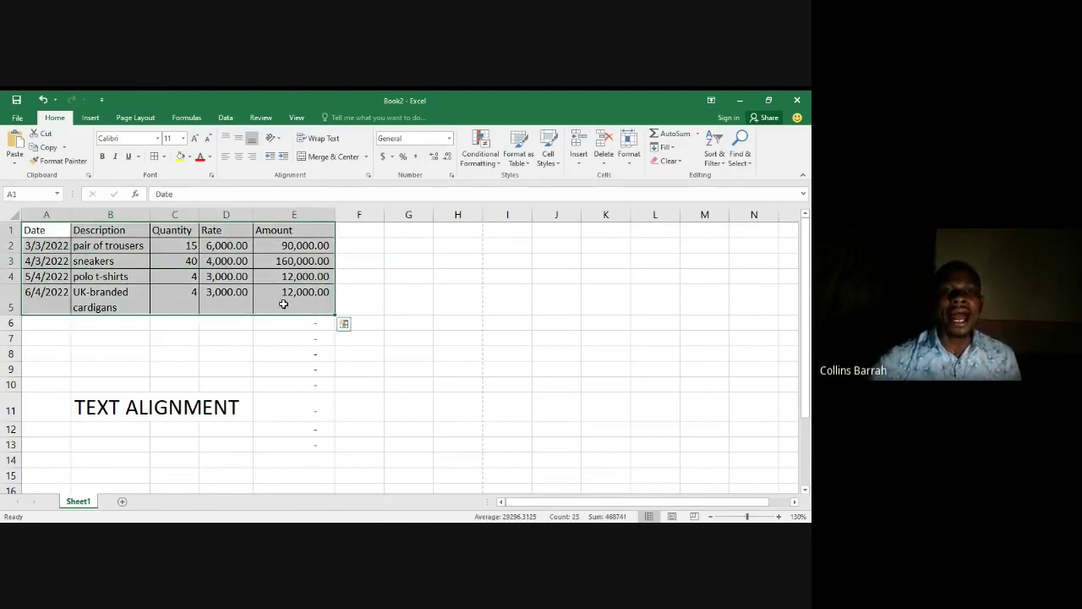
pyautogui.click(283, 305)
pyautogui.click(38, 231)
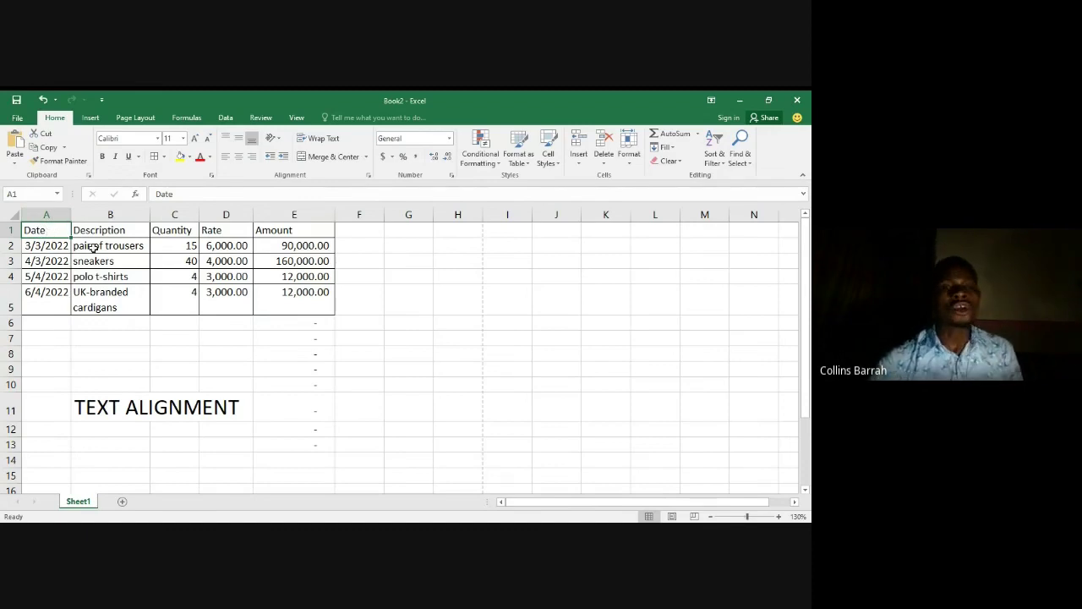
# - Convert the sales record in A1:E5 into a table with its first row as the header row
pyautogui.click(280, 297)
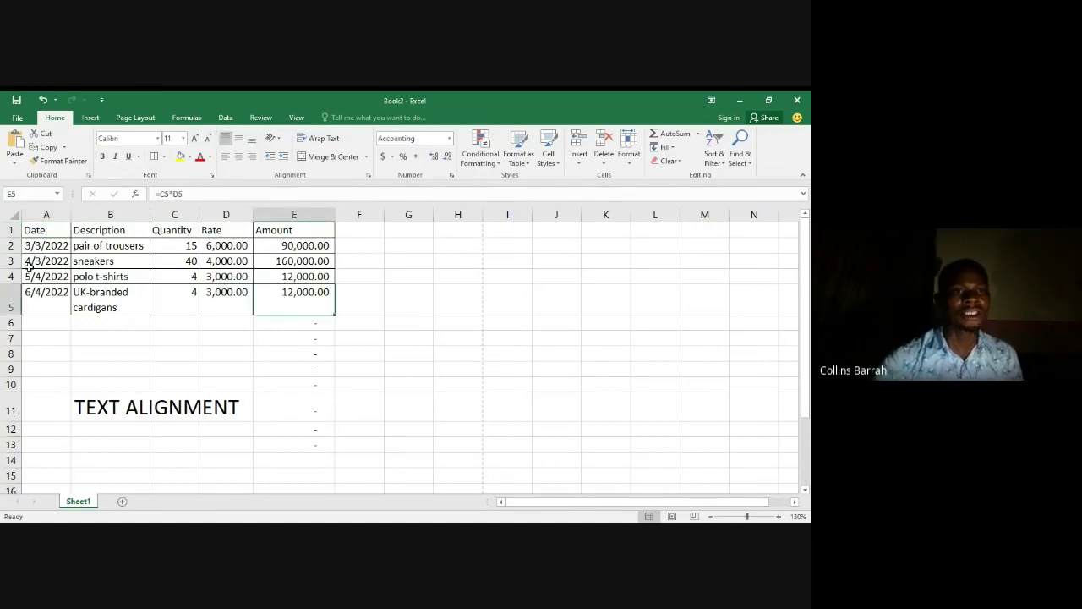
pyautogui.click(35, 231)
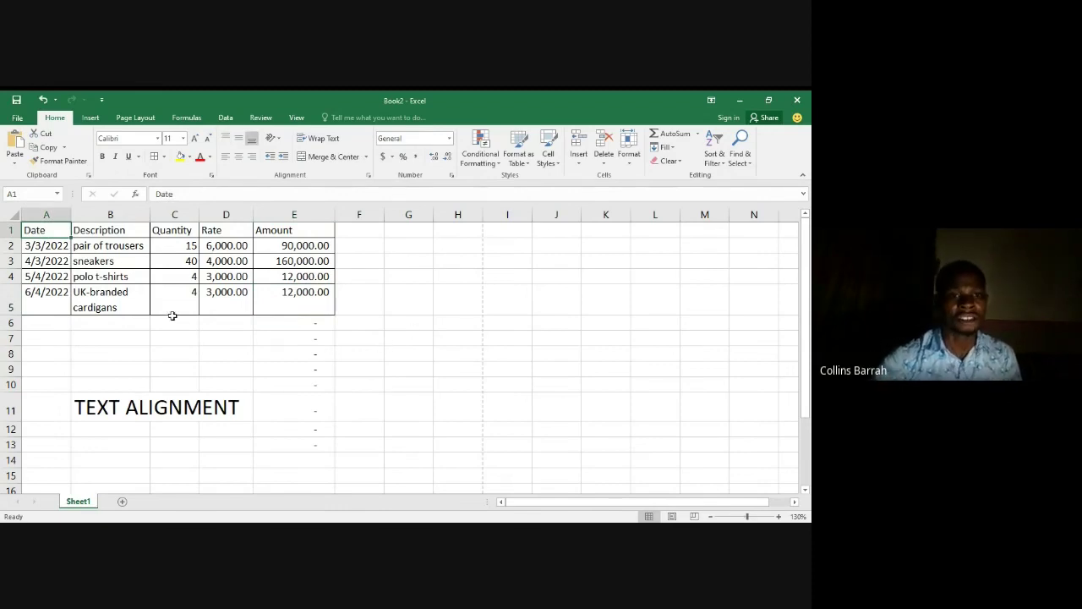
pyautogui.moveTo(52, 228); pyautogui.dragTo(316, 298)
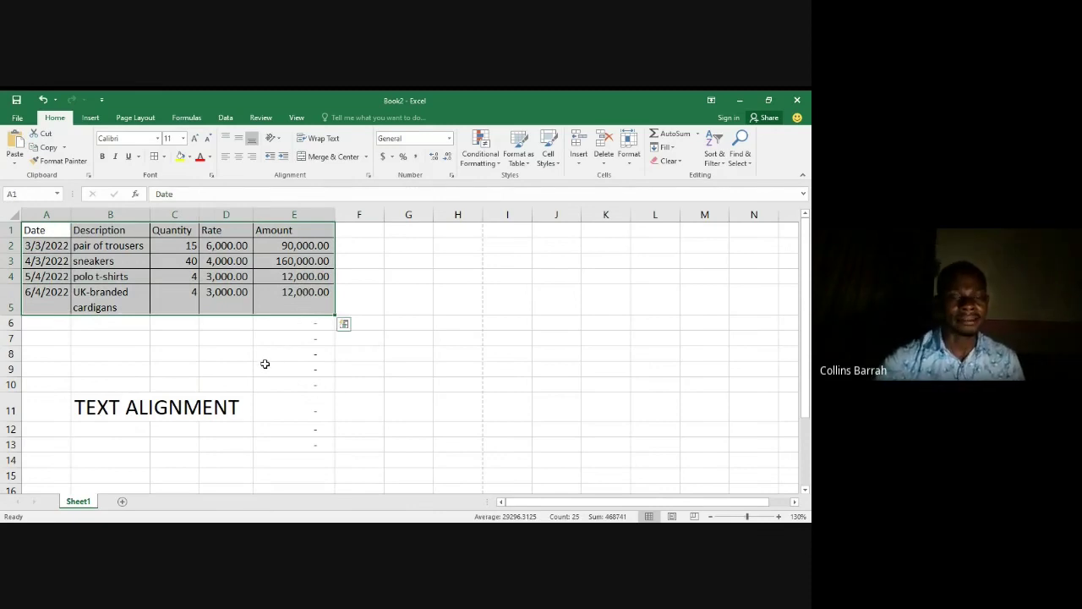
pyautogui.click(97, 118)
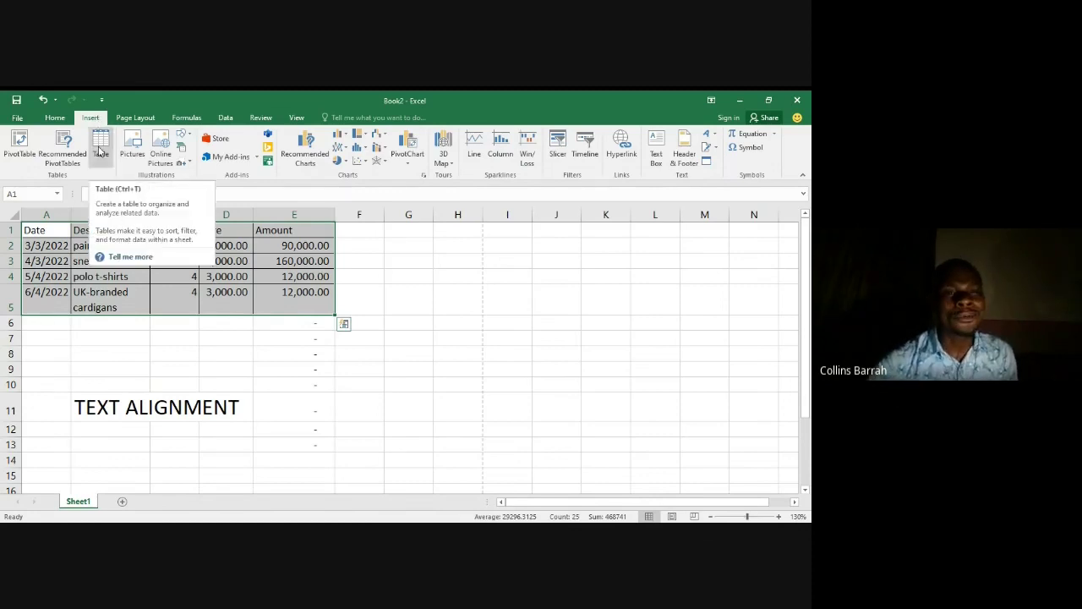
pyautogui.click(99, 150)
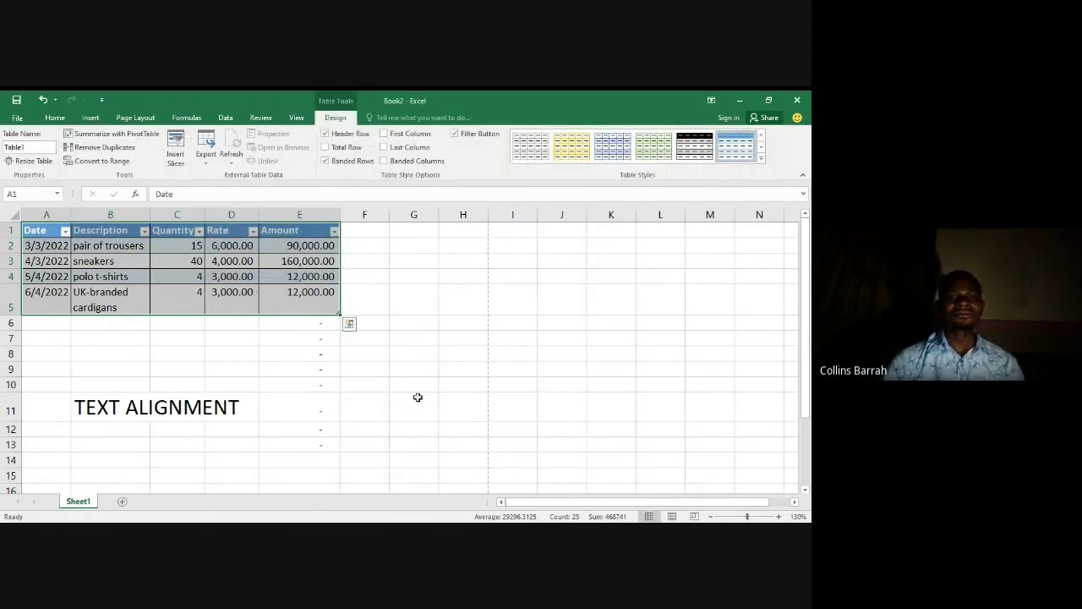
pyautogui.click(154, 327)
pyautogui.click(228, 232)
pyautogui.click(51, 233)
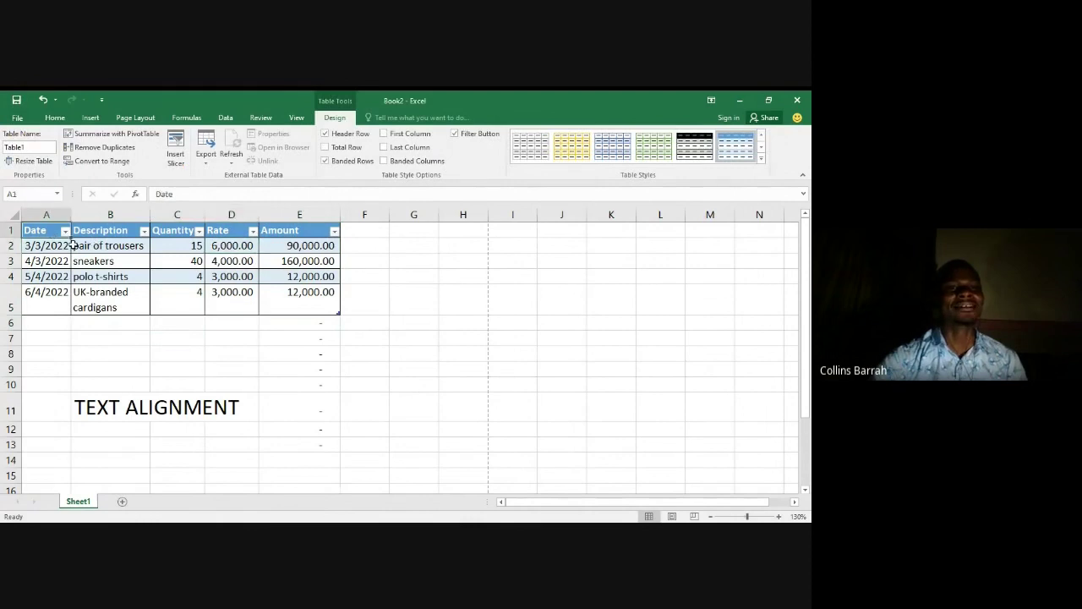
# - Apply the green Medium table style with a solid header and green banded rows to the sales table, after trying a Light style
pyautogui.click(248, 293)
pyautogui.click(321, 296)
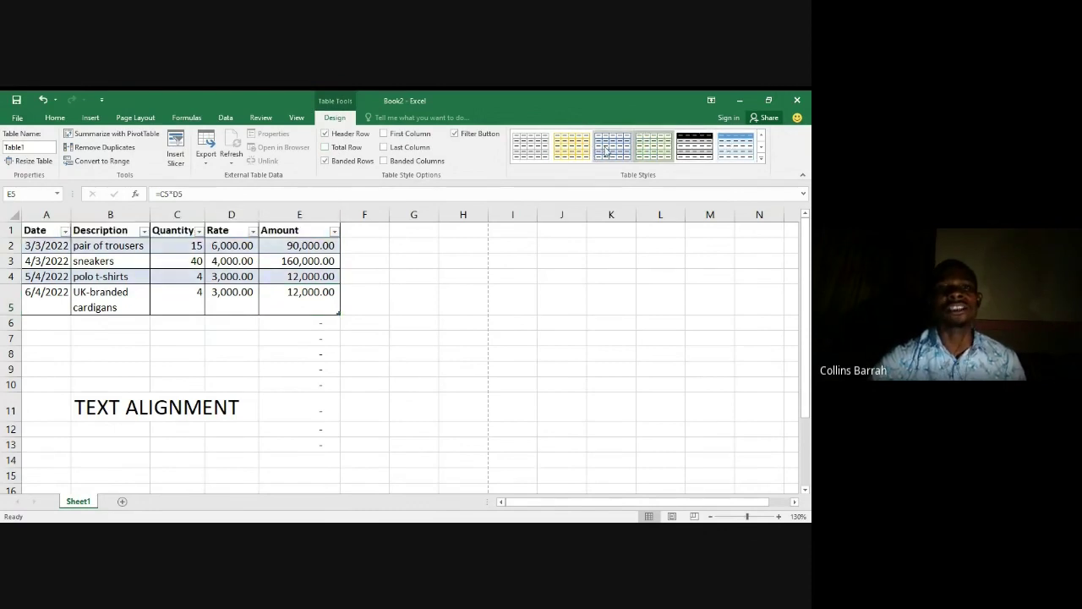
pyautogui.click(531, 148)
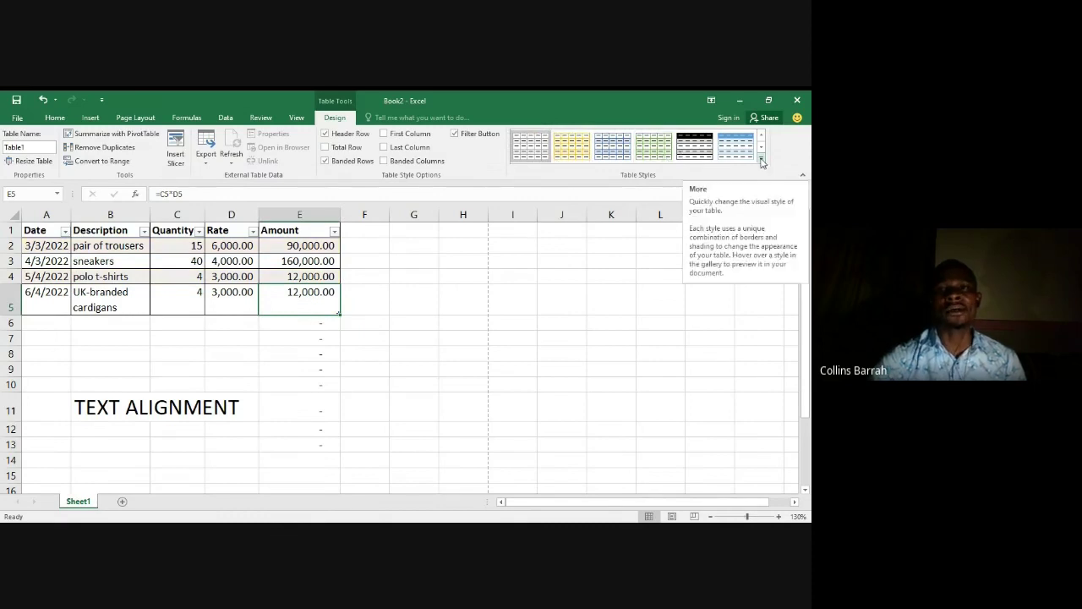
pyautogui.click(761, 160)
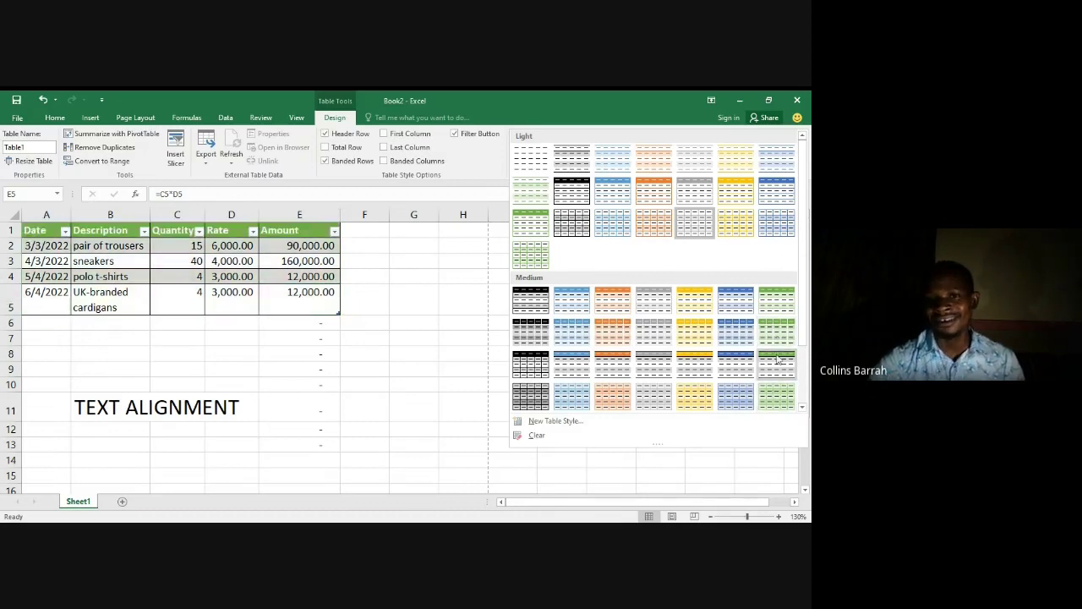
pyautogui.click(777, 338)
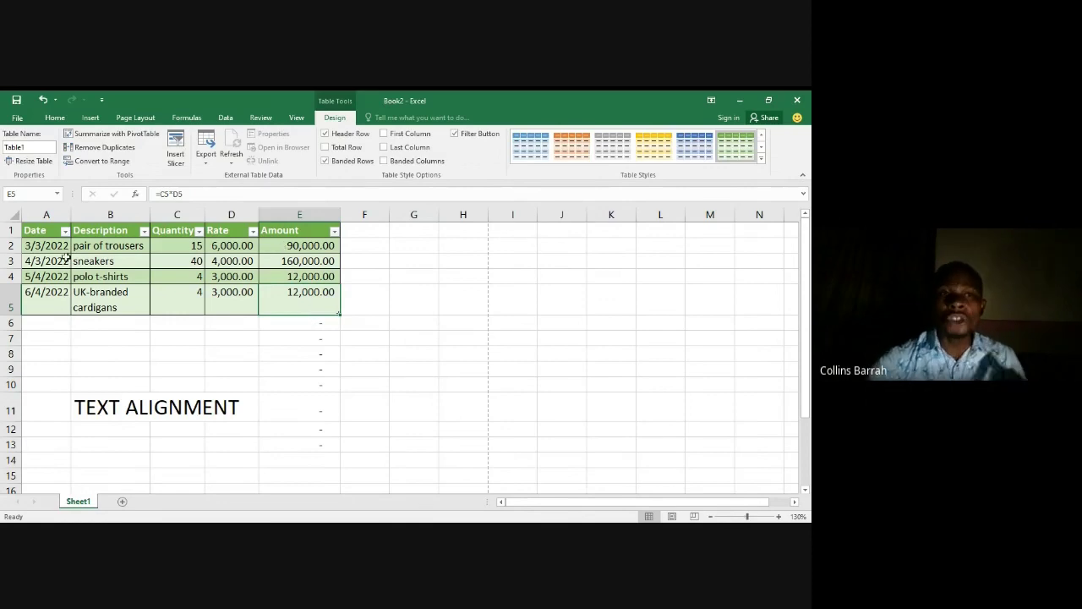
# - Rename the sales table as StudentData
pyautogui.click(48, 230)
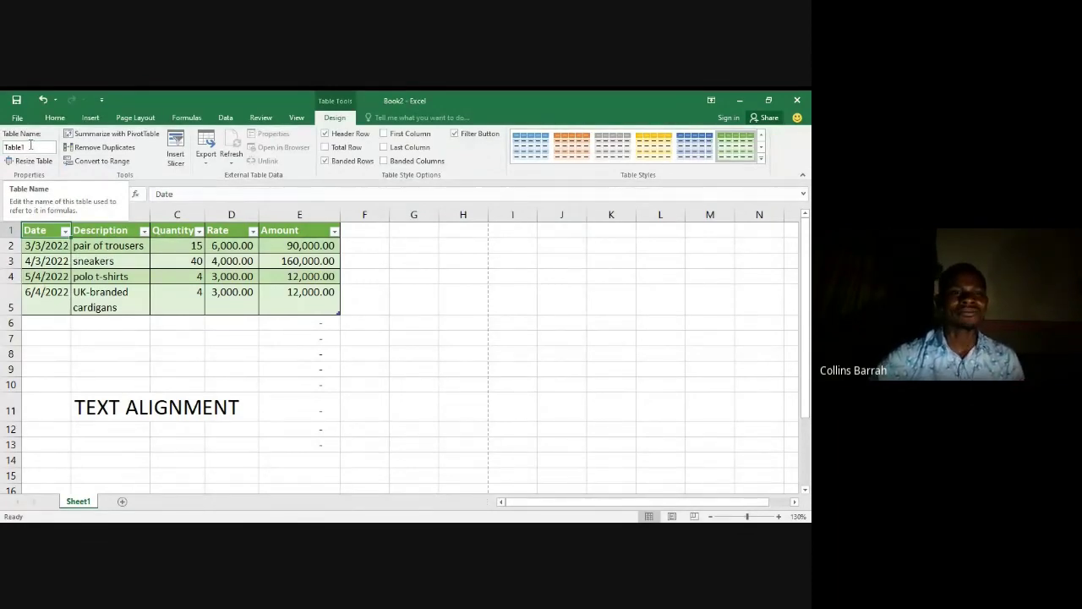
pyautogui.moveTo(5, 147); pyautogui.dragTo(44, 144)
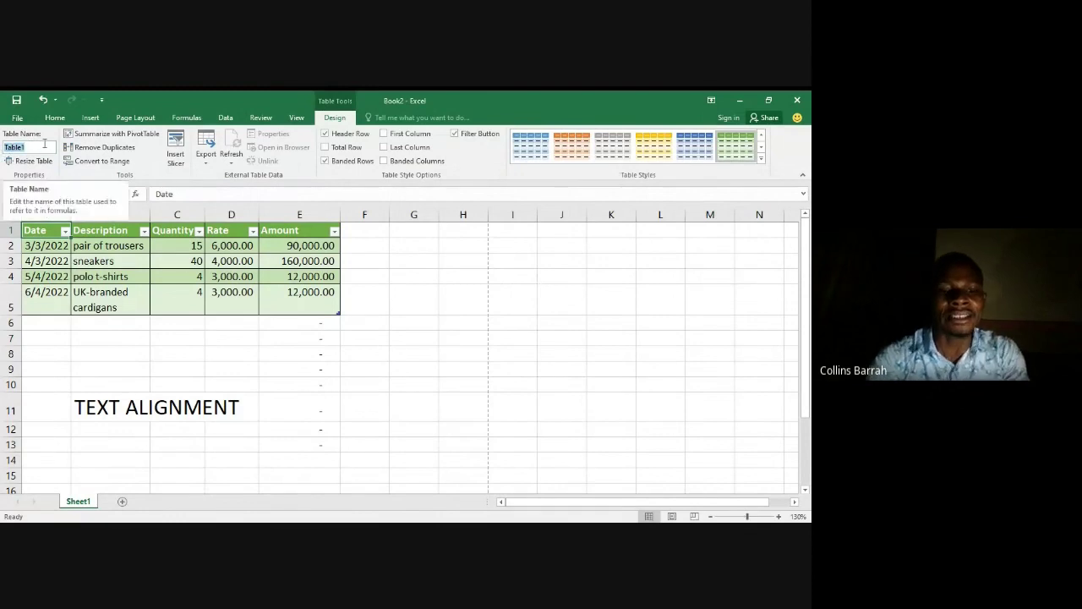
pyautogui.write('Student')
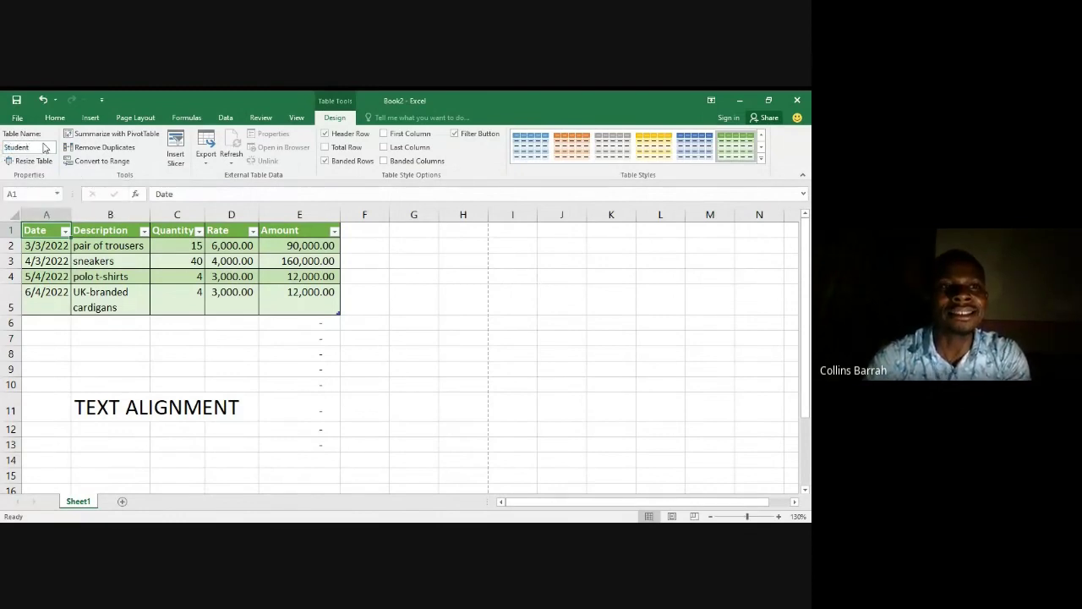
pyautogui.write('Data')
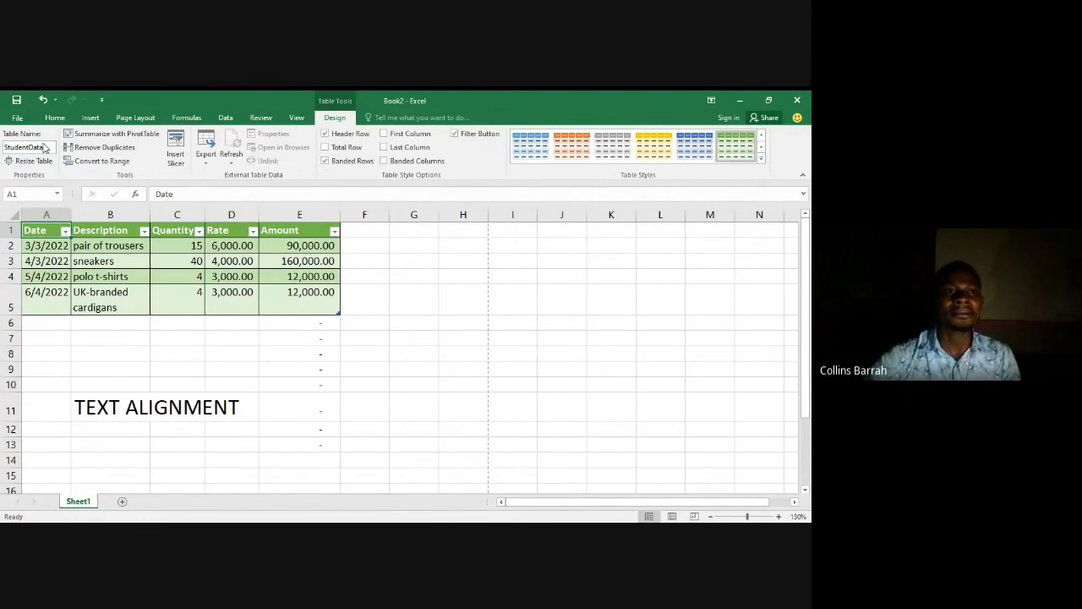
pyautogui.click(39, 230)
pyautogui.click(40, 232)
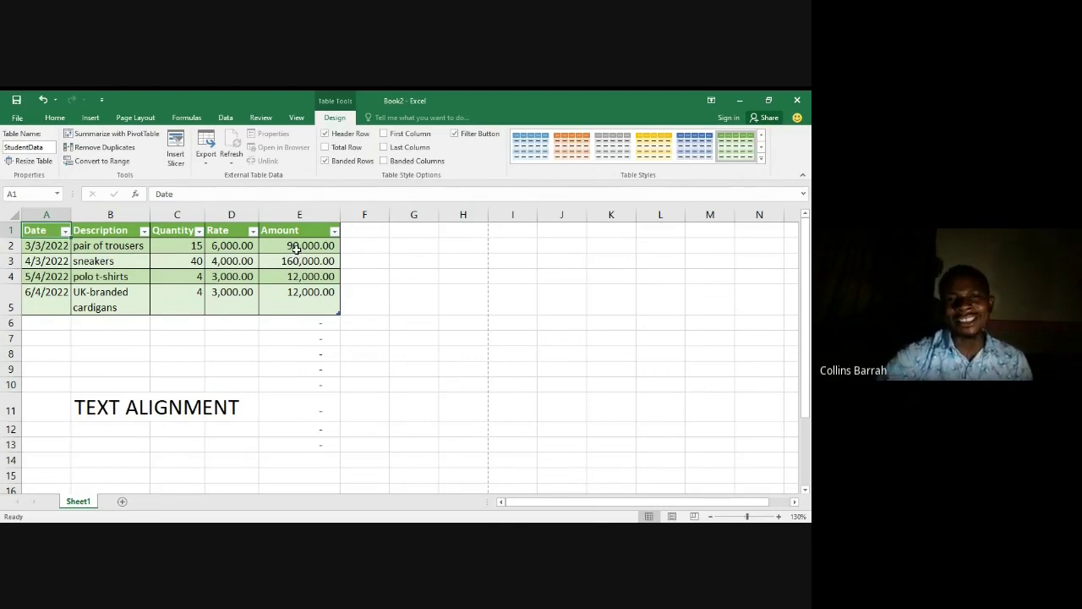
# - Clear the amounts in E2:E5 and enter =c2*d2 in E2 so the table fills the whole Amount column
pyautogui.moveTo(294, 245); pyautogui.dragTo(294, 296)
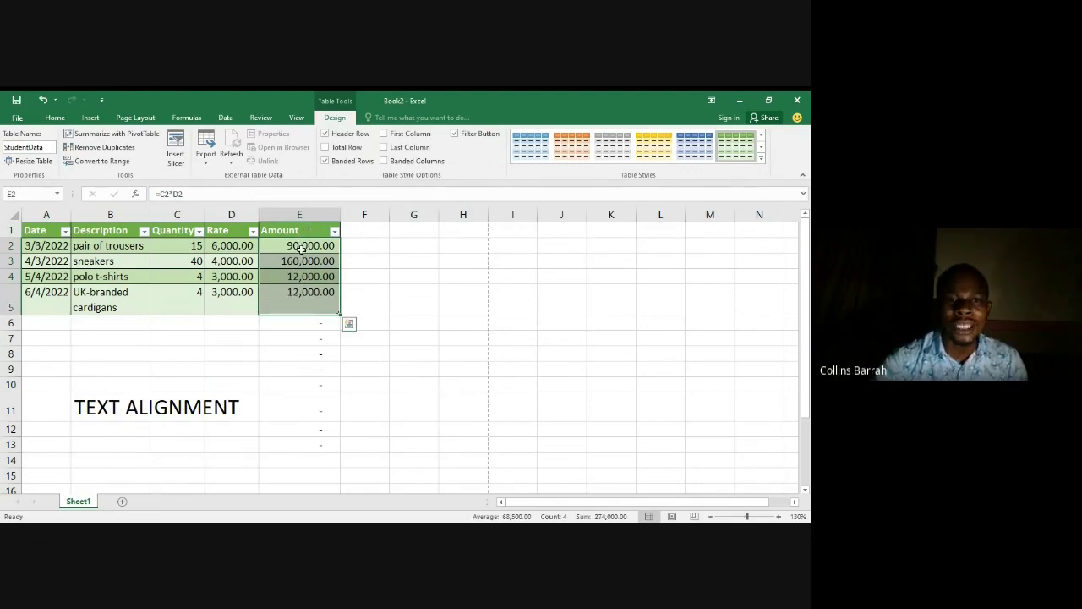
pyautogui.press('Delete')
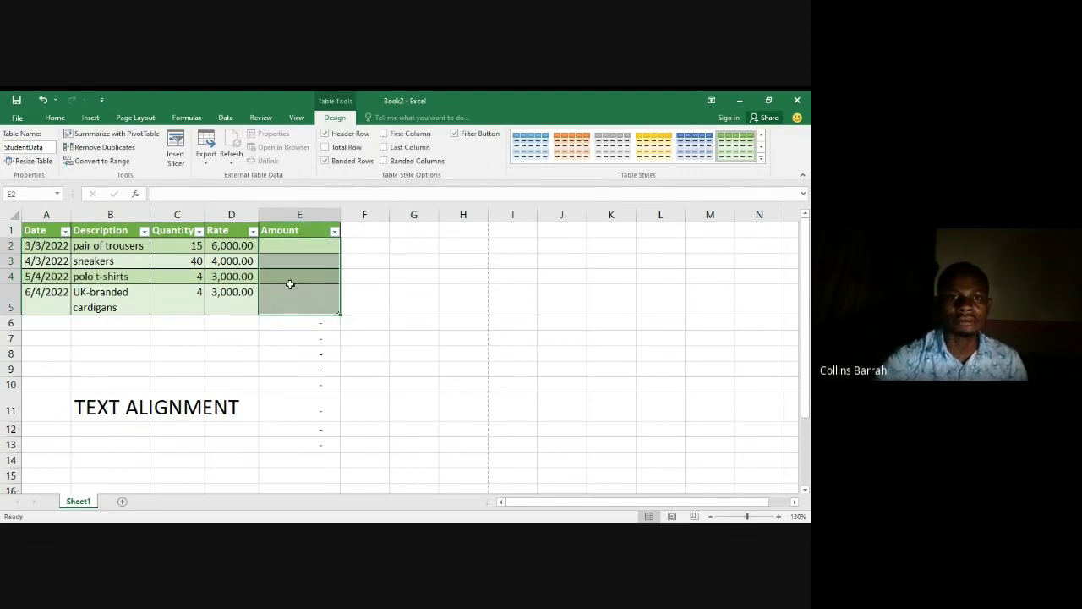
pyautogui.click(297, 250)
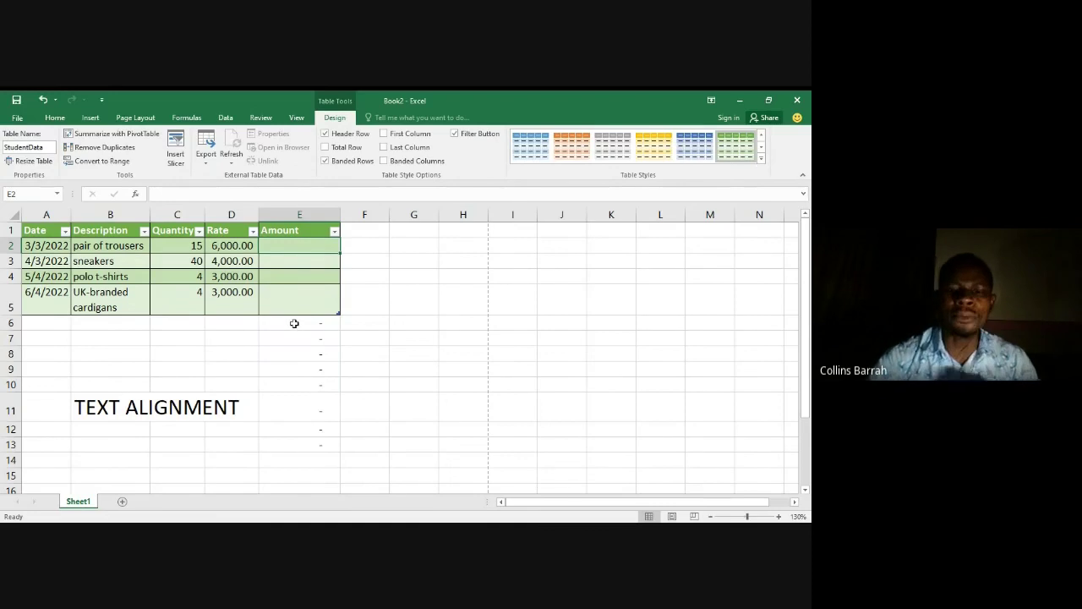
pyautogui.write('=')
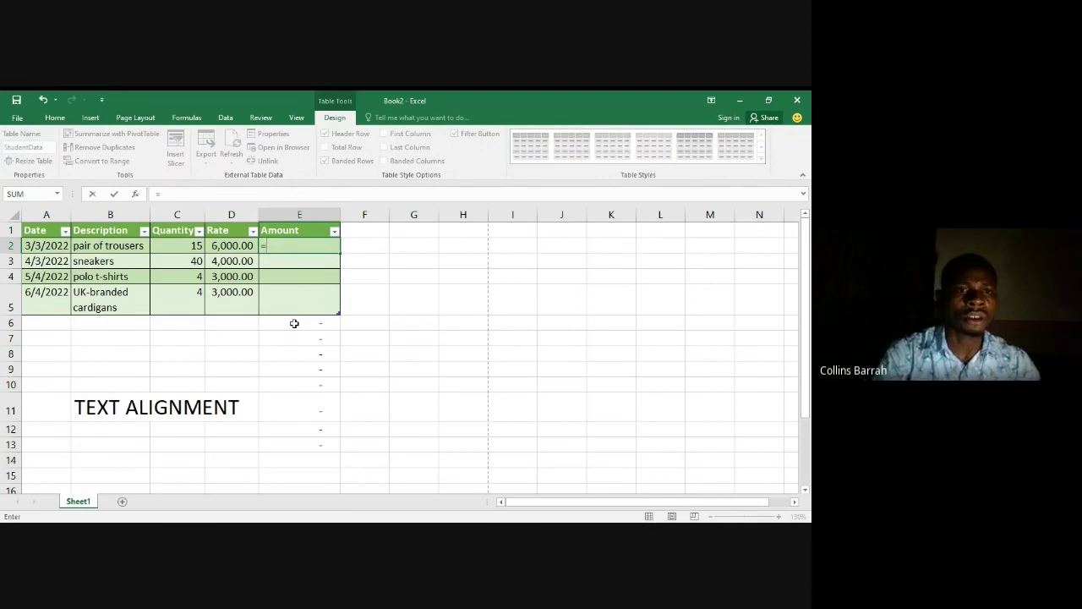
pyautogui.write('c2')
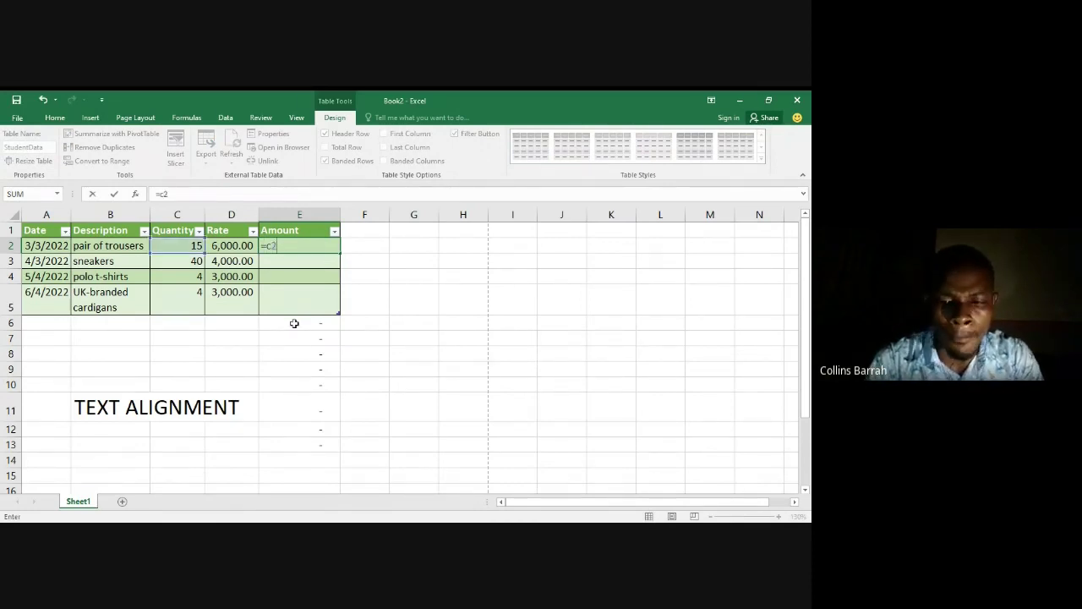
pyautogui.write('*')
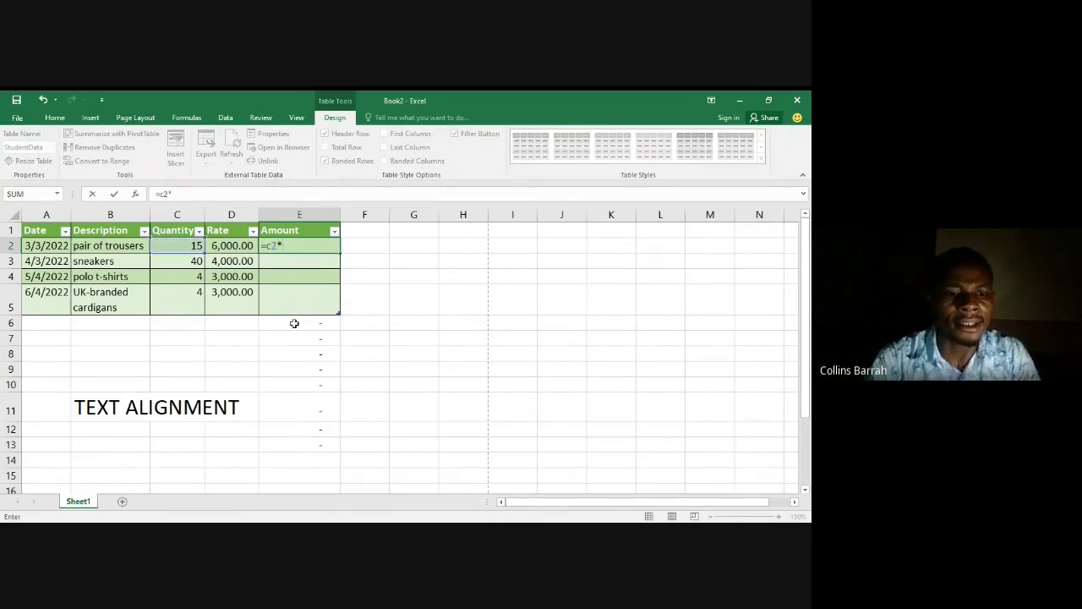
pyautogui.write('d')
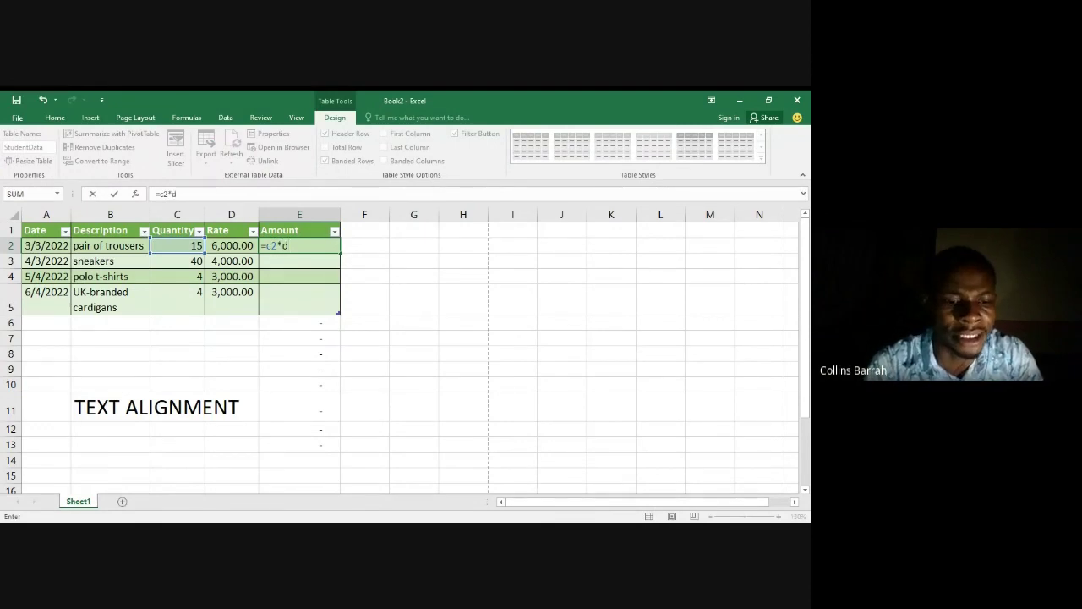
pyautogui.write('2')
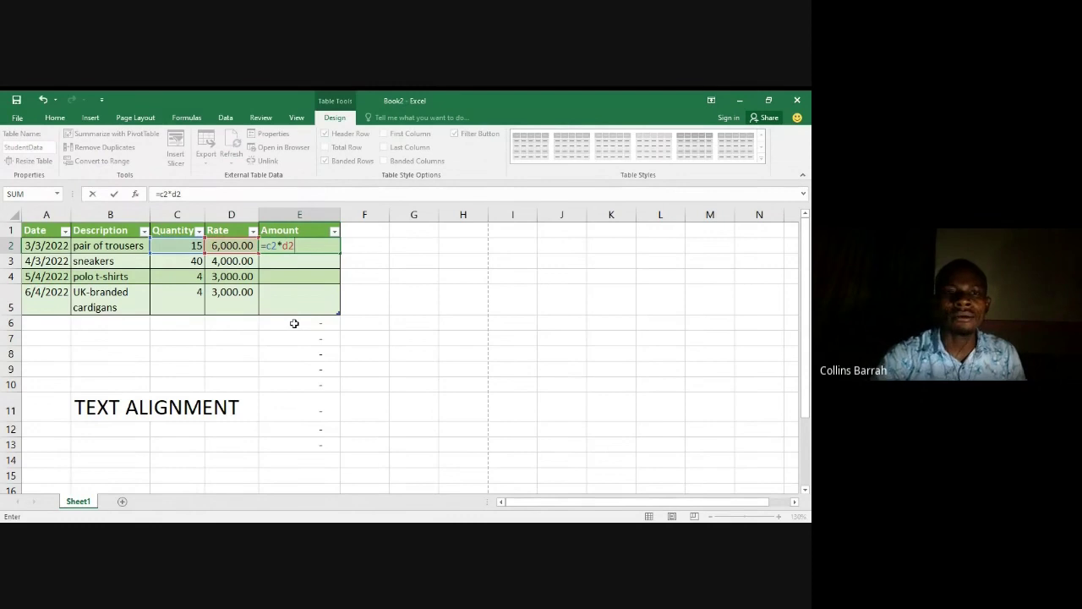
pyautogui.press('Return')
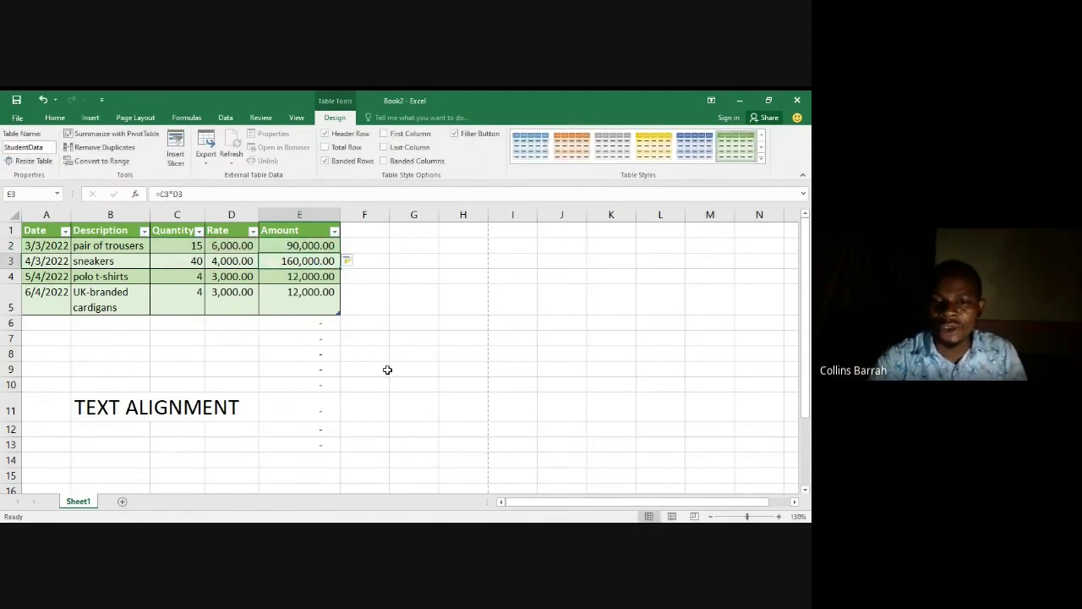
pyautogui.hotkey('alt', 'Tab')
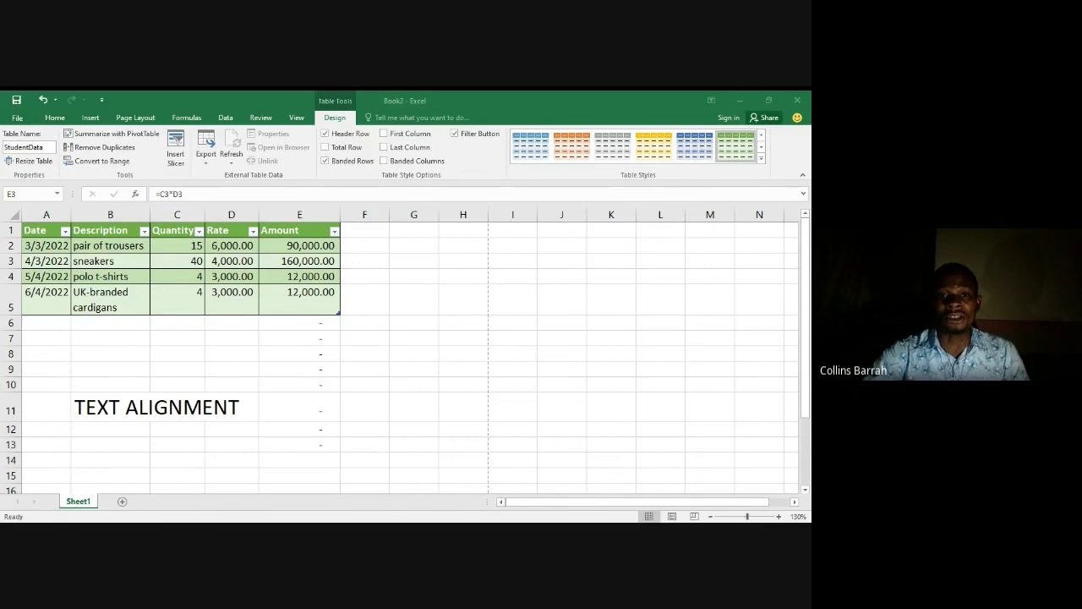
pyautogui.click(301, 242)
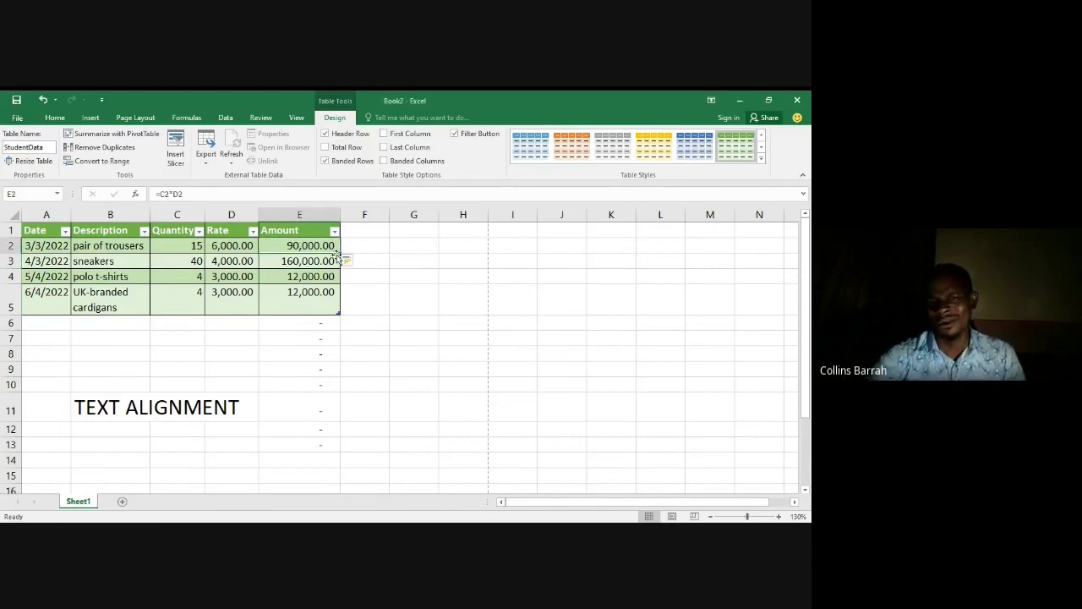